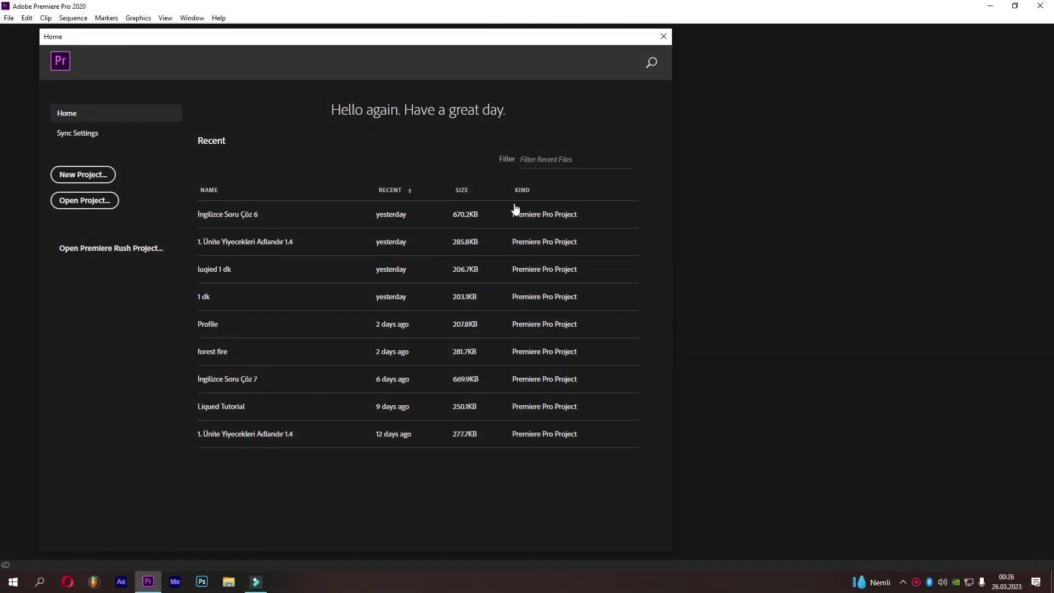
Start a new project named 'Sliced And Opening Text' and browse to the Lia Producer folder
click(85, 175)
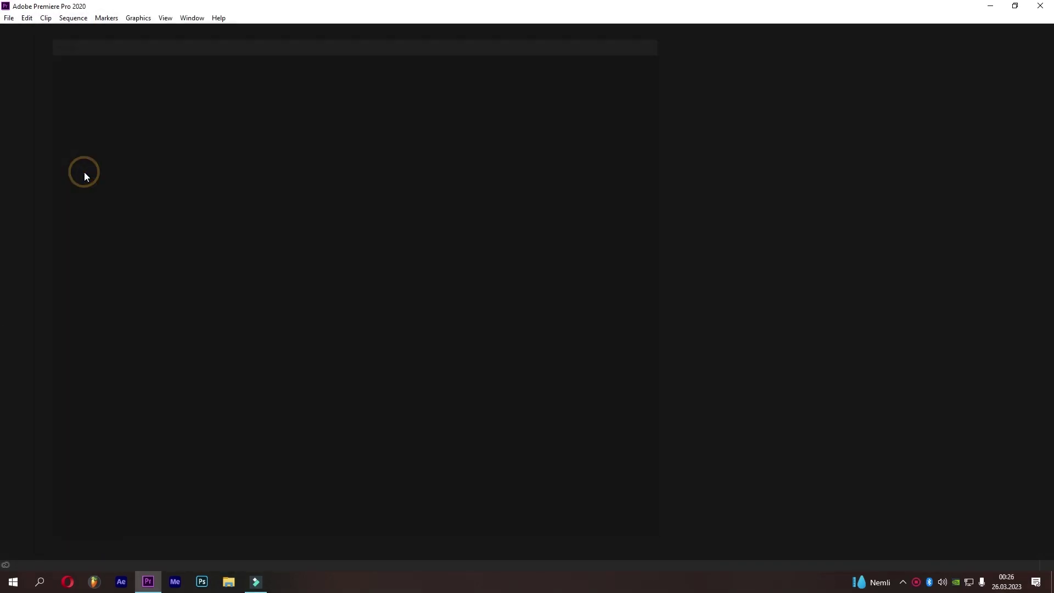
text(Sli)
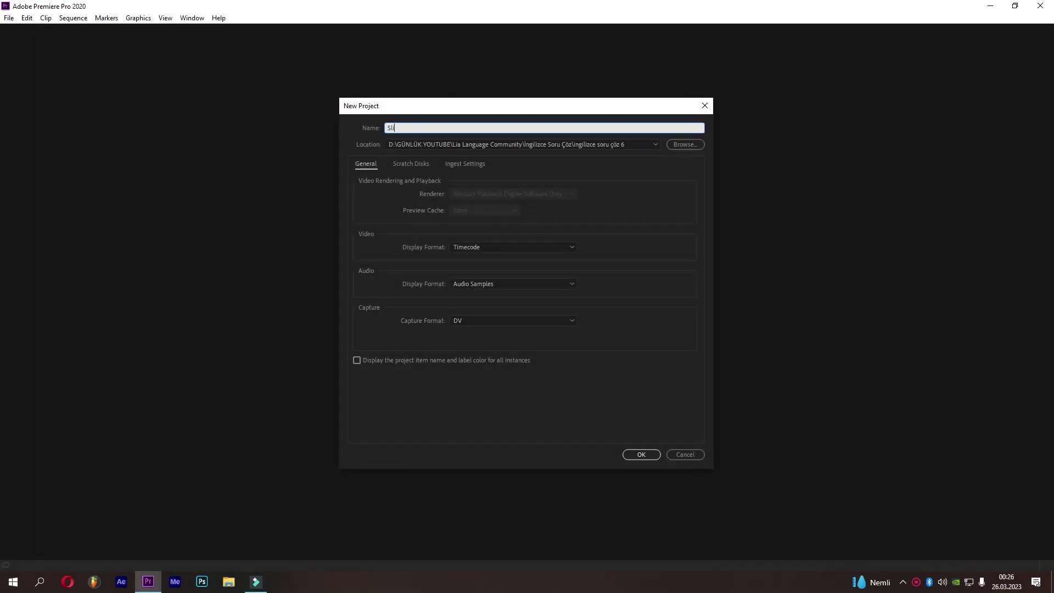
text(ced And Opening Text)
click(680, 143)
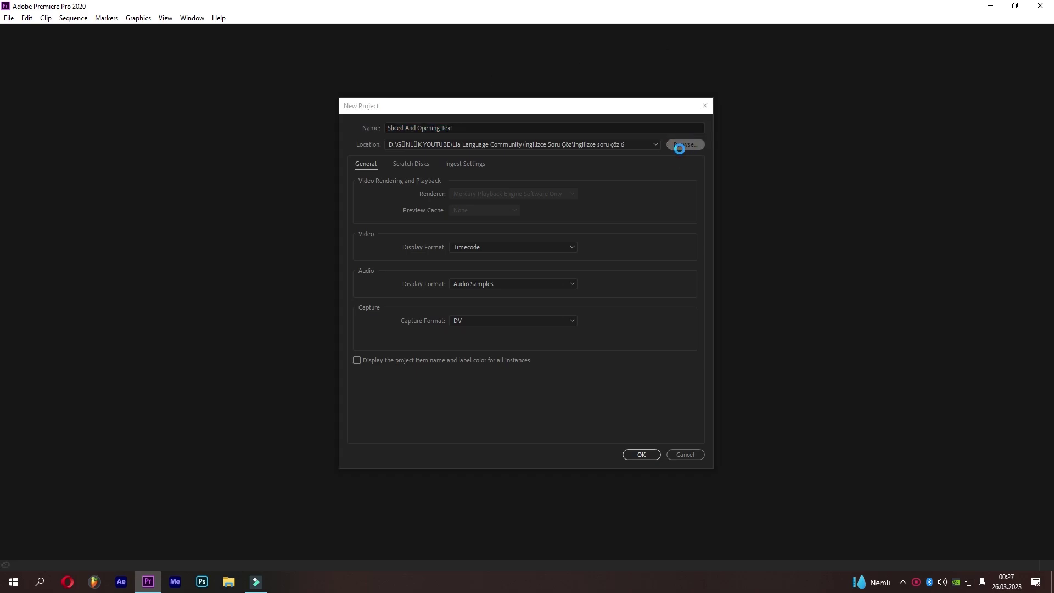
double_click(446, 16)
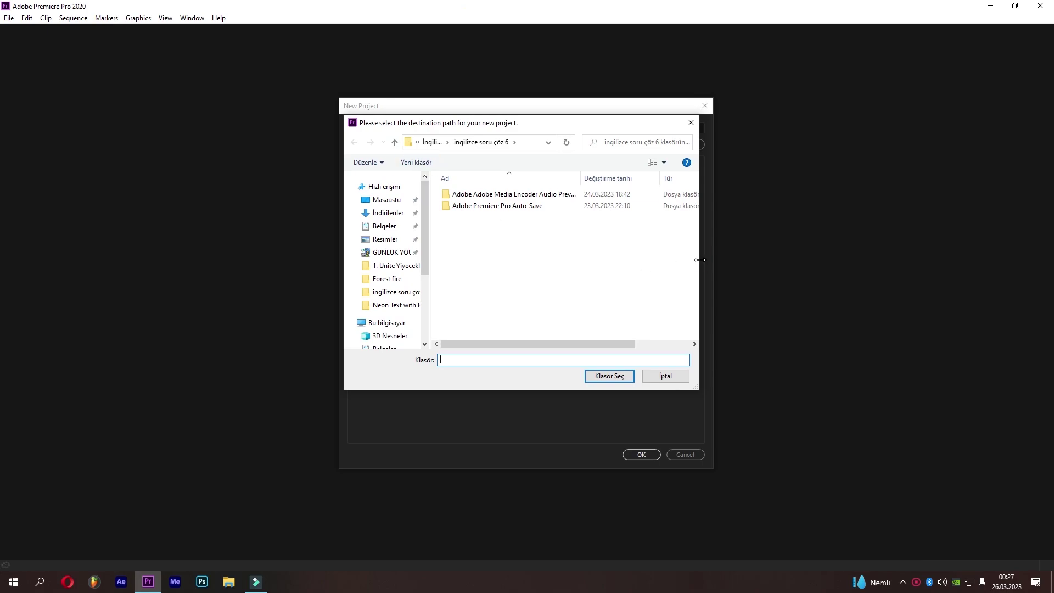
drag(700, 260, 841, 260)
click(387, 278)
click(549, 142)
Create a 'Sliced And Opening Text' folder in Lia Producer as the location and create the project
right_click(539, 335)
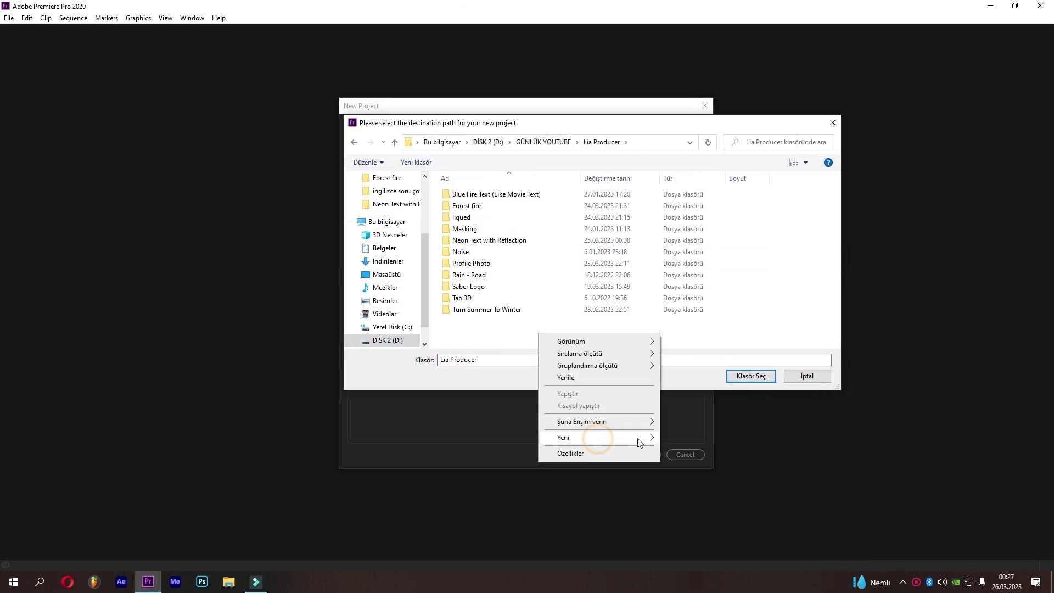
click(687, 437)
text(Sliced And Opening Text)
key(Return)
double_click(483, 298)
click(748, 376)
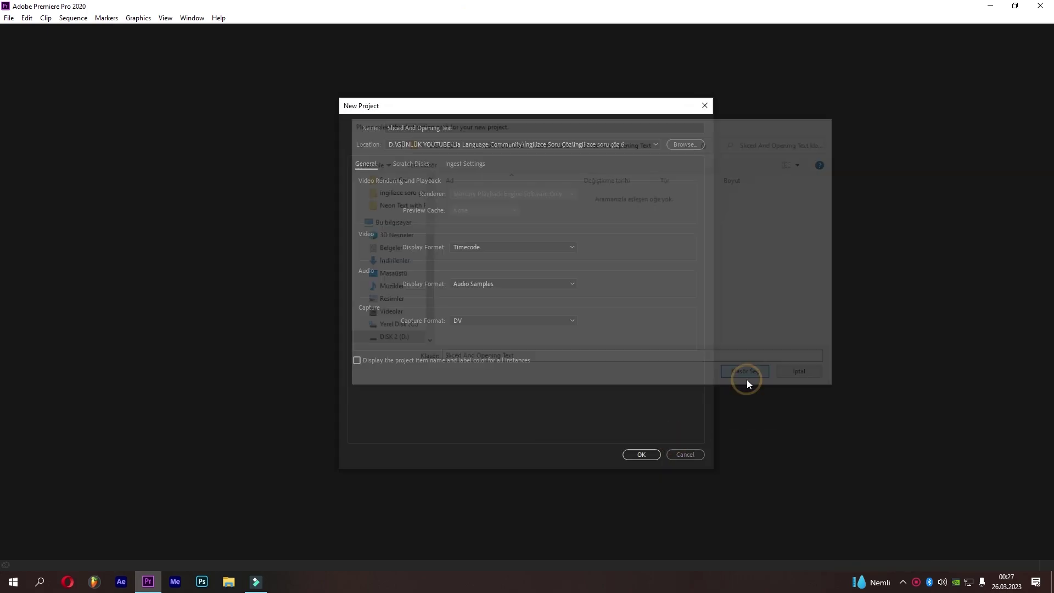
click(635, 455)
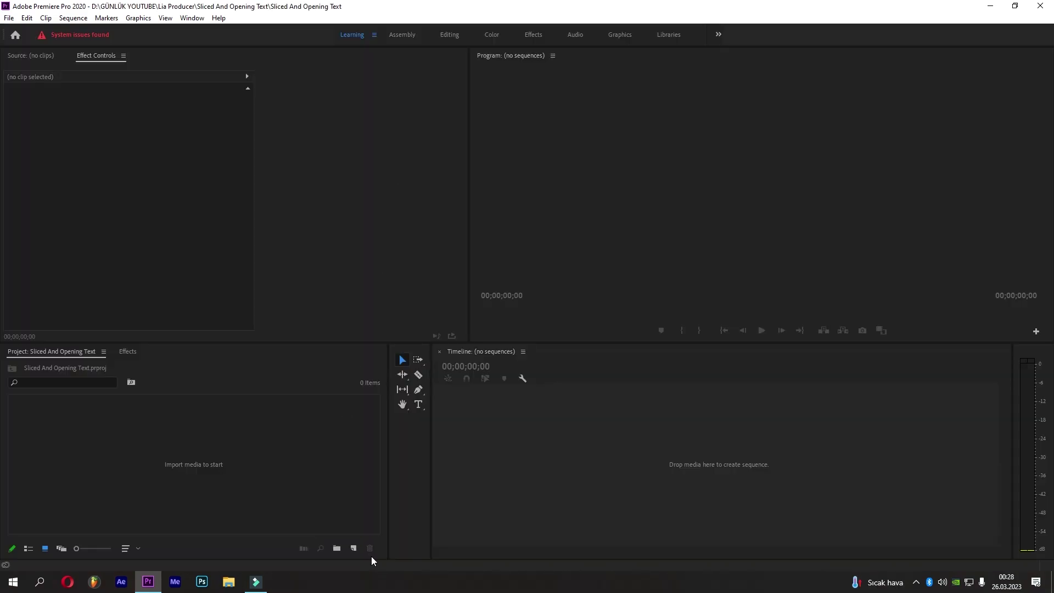
Add a new sequence from the Youtube 60 Fps preset
click(354, 549)
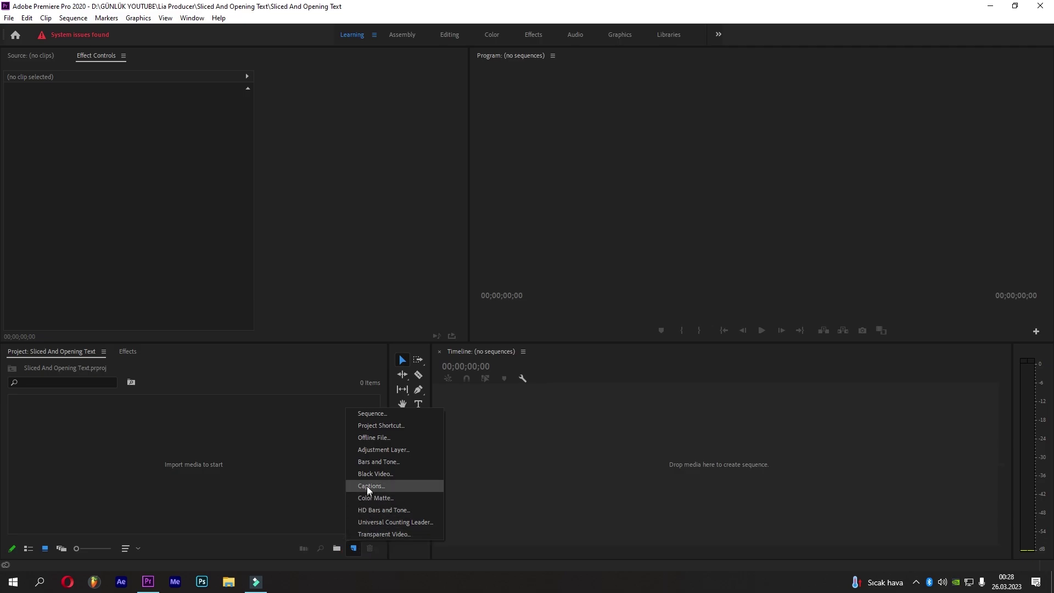
click(372, 414)
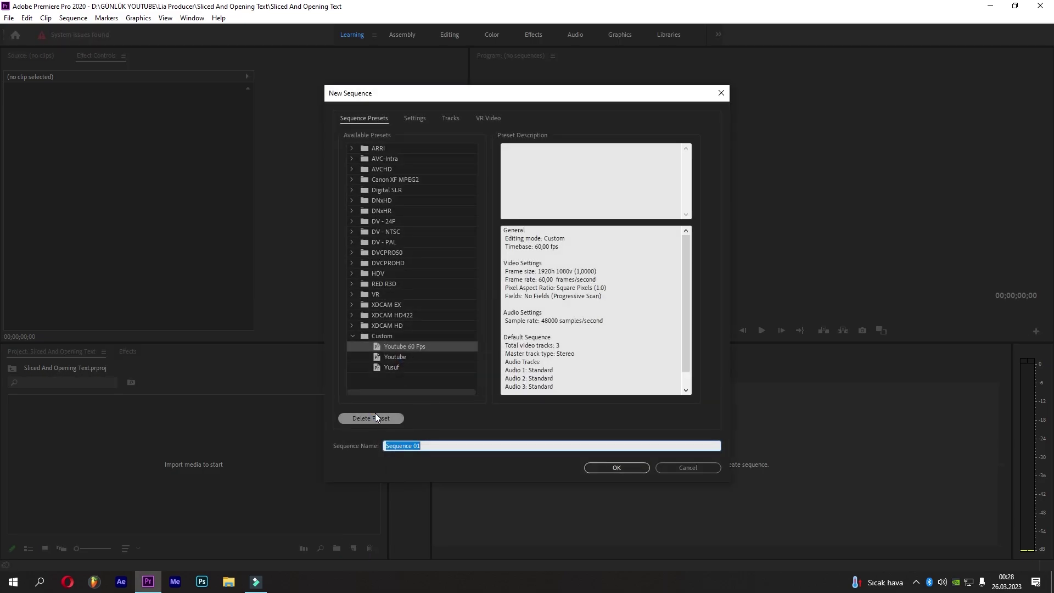
text(Sliced And Opening Text)
click(625, 467)
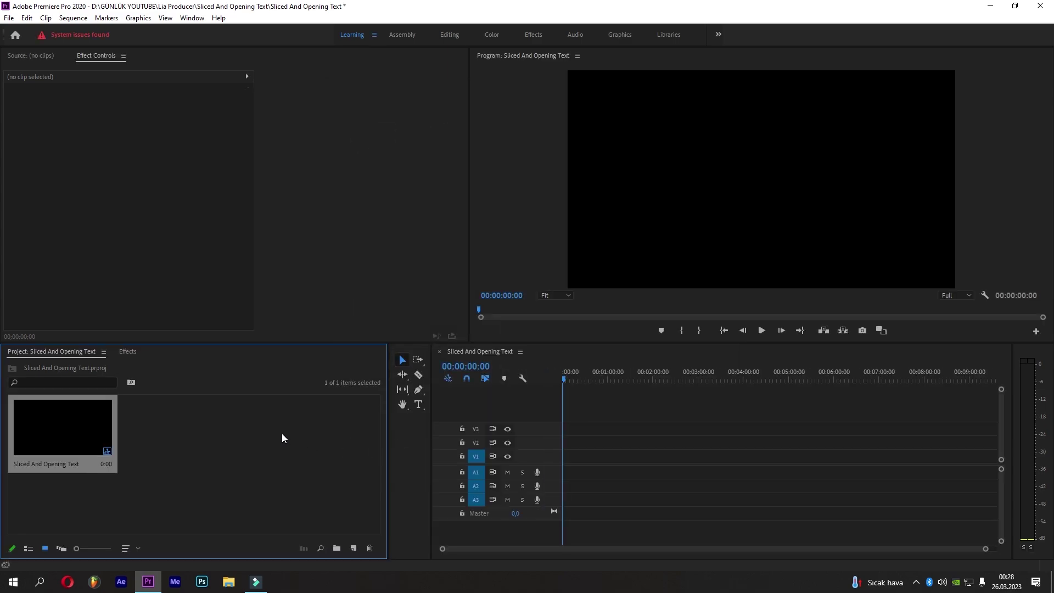
click(265, 436)
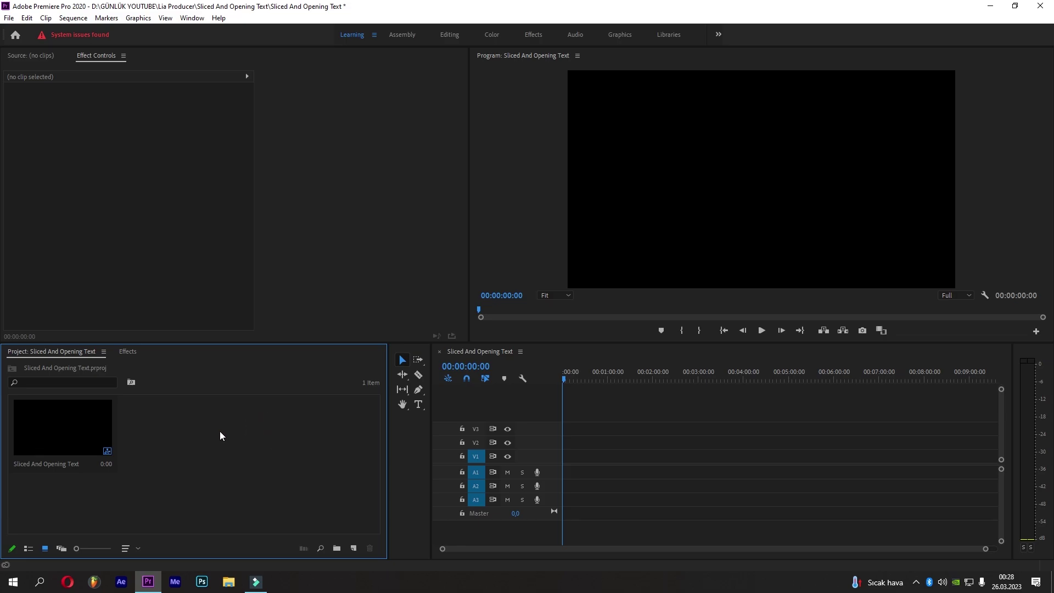
Add a white 1920×1080 Color Matte named Color Matte
click(354, 548)
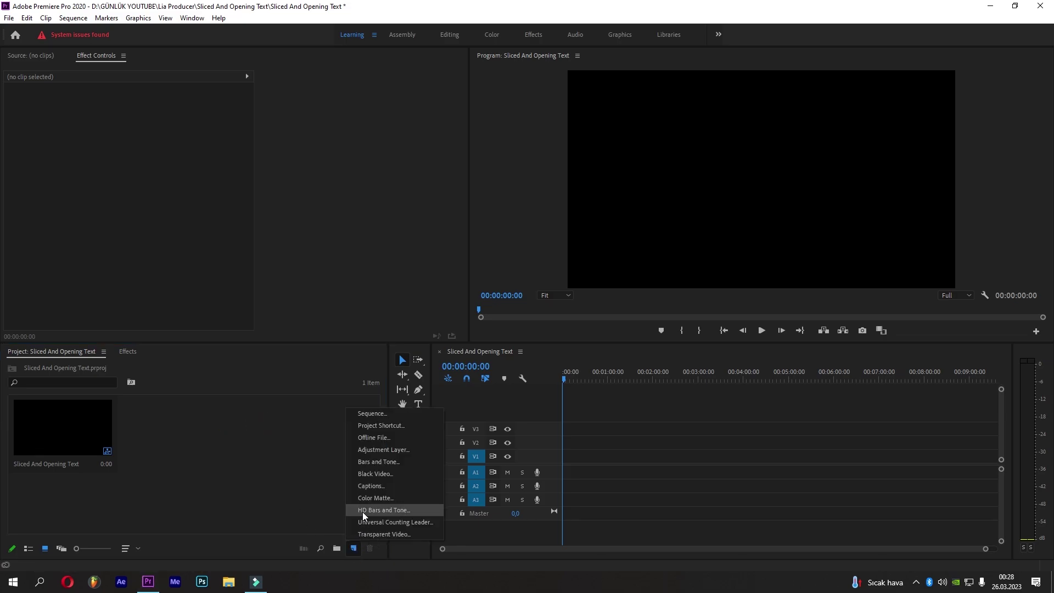
click(371, 498)
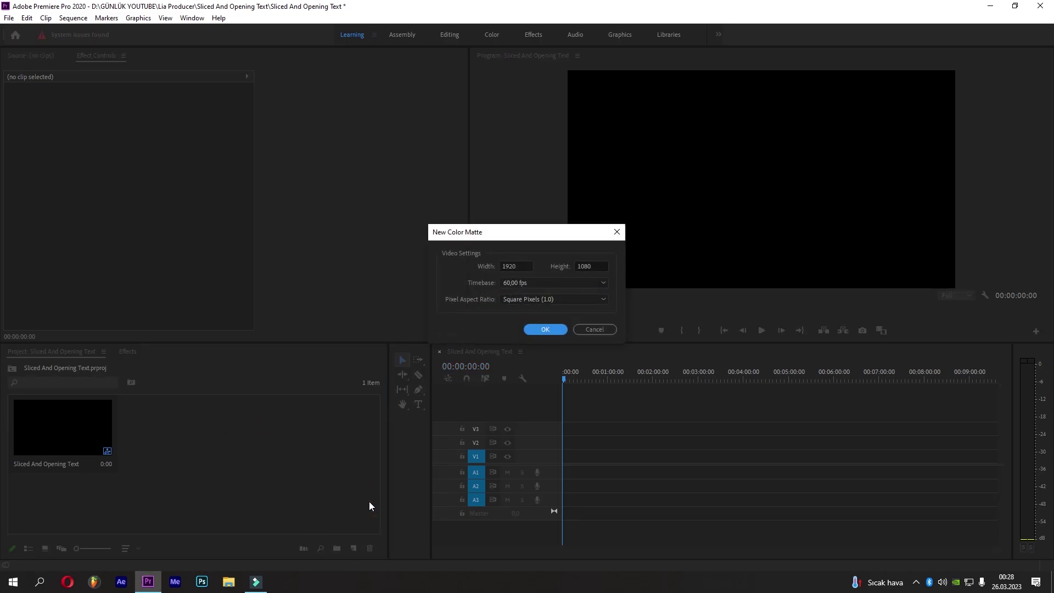
click(541, 329)
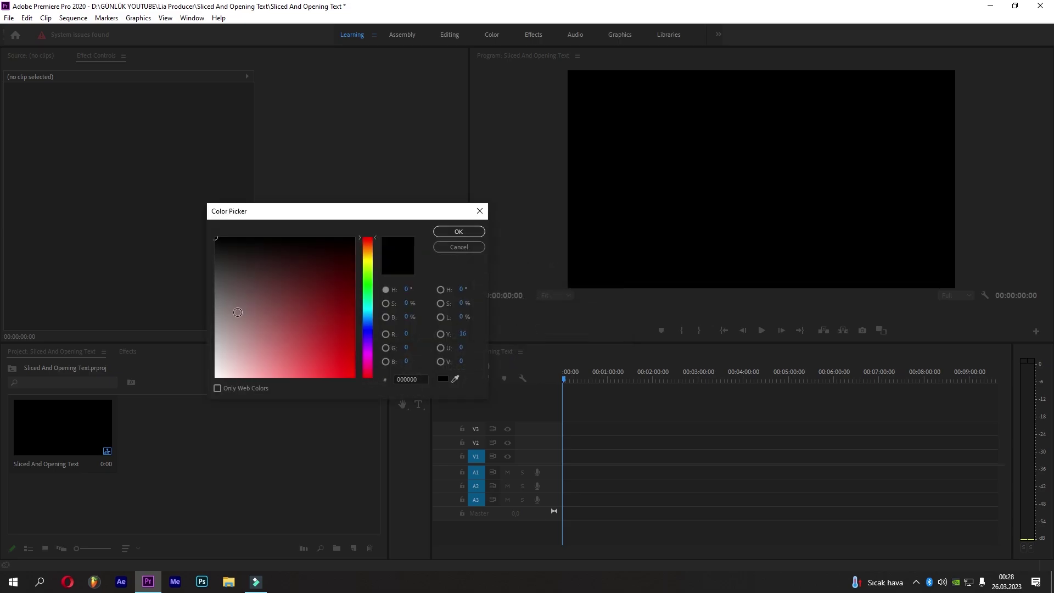
drag(237, 311, 170, 425)
click(455, 231)
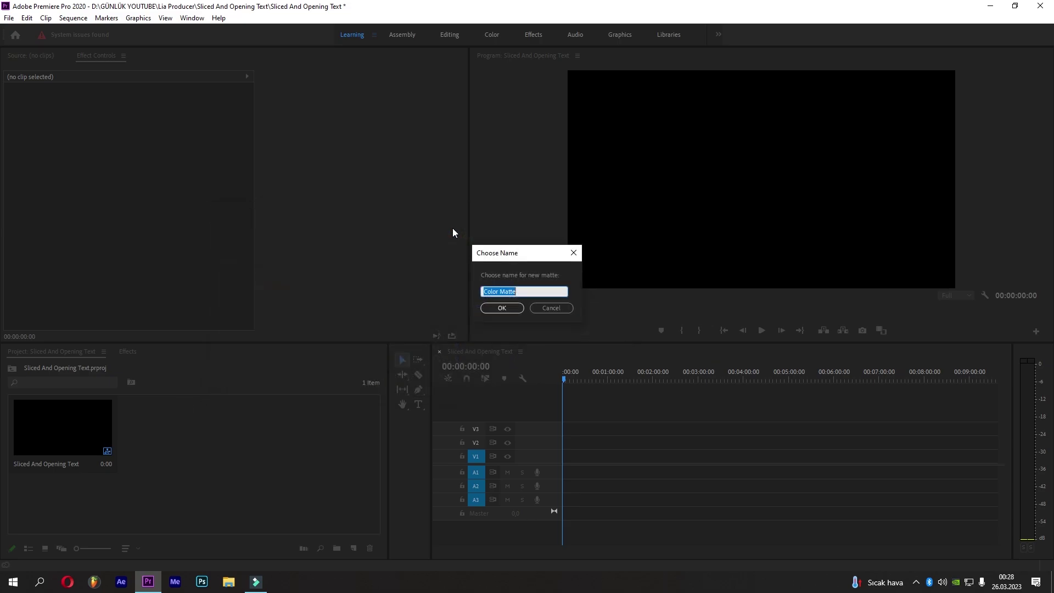
click(487, 306)
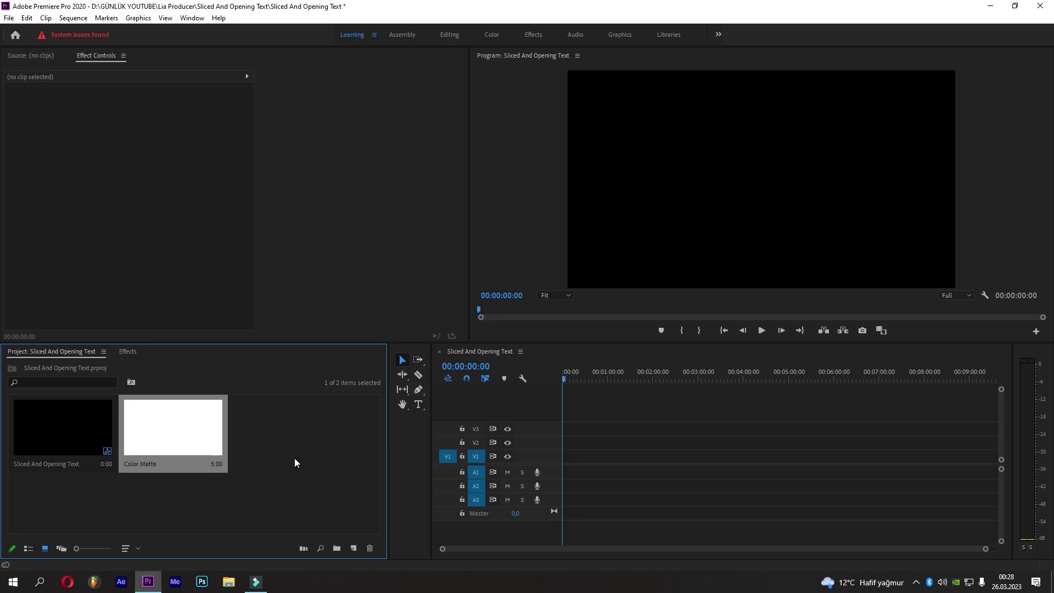
Place the Color Matte at the start of V1 and extend it to 00:00:16:19
drag(203, 424, 565, 459)
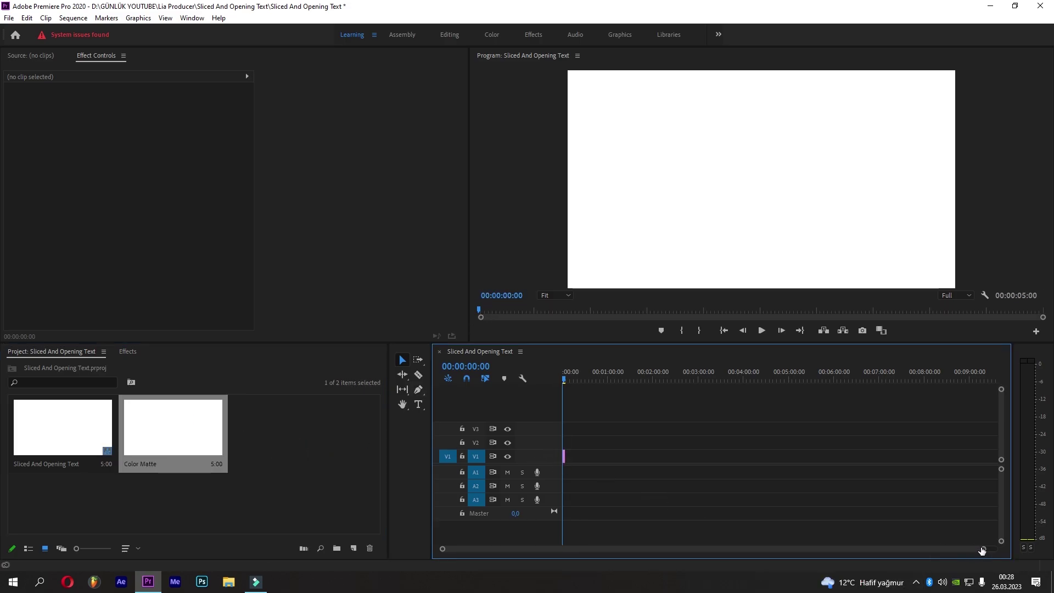
drag(982, 550, 770, 555)
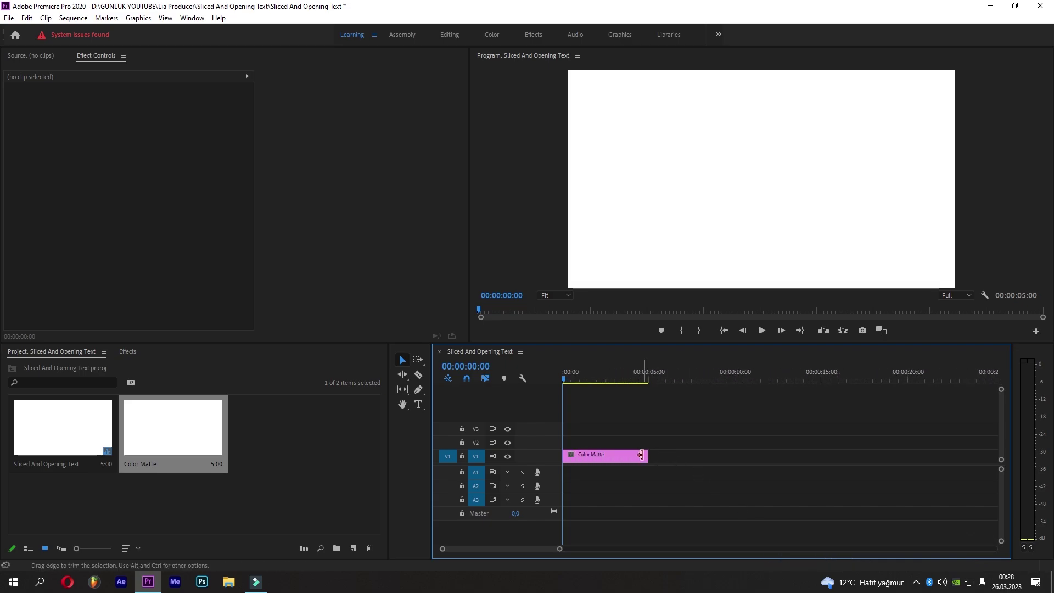
drag(647, 455, 843, 455)
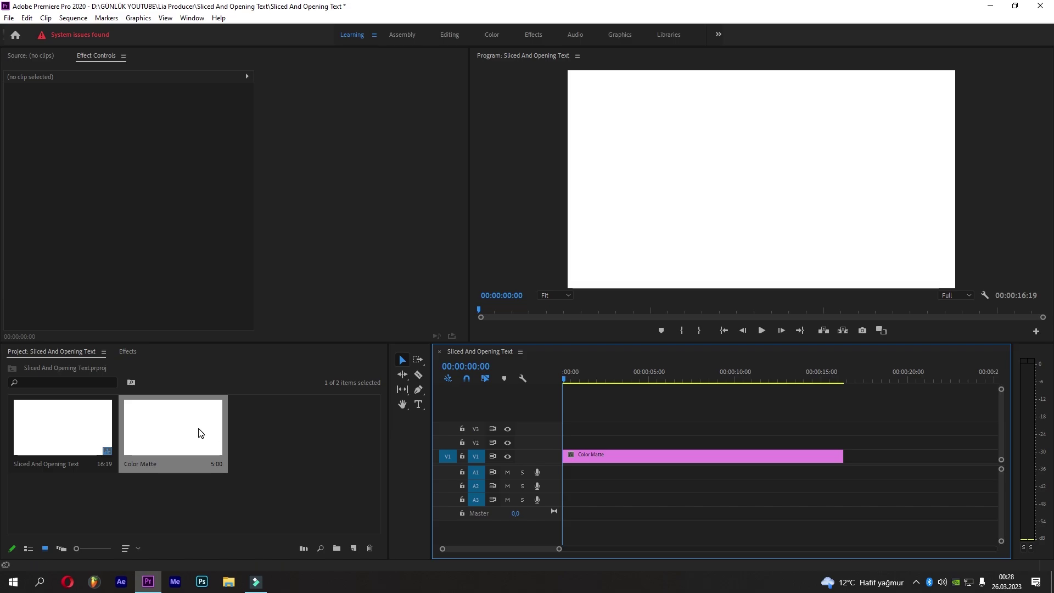
Place a second Color Matte on V2, extend it to match V1, and select it
drag(200, 430, 565, 444)
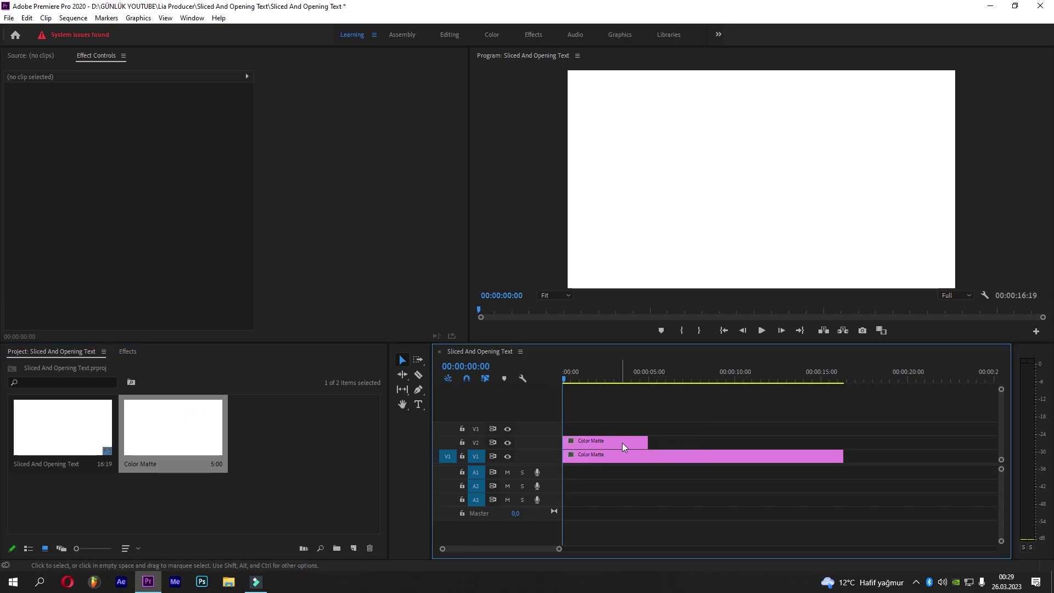
drag(647, 442, 844, 439)
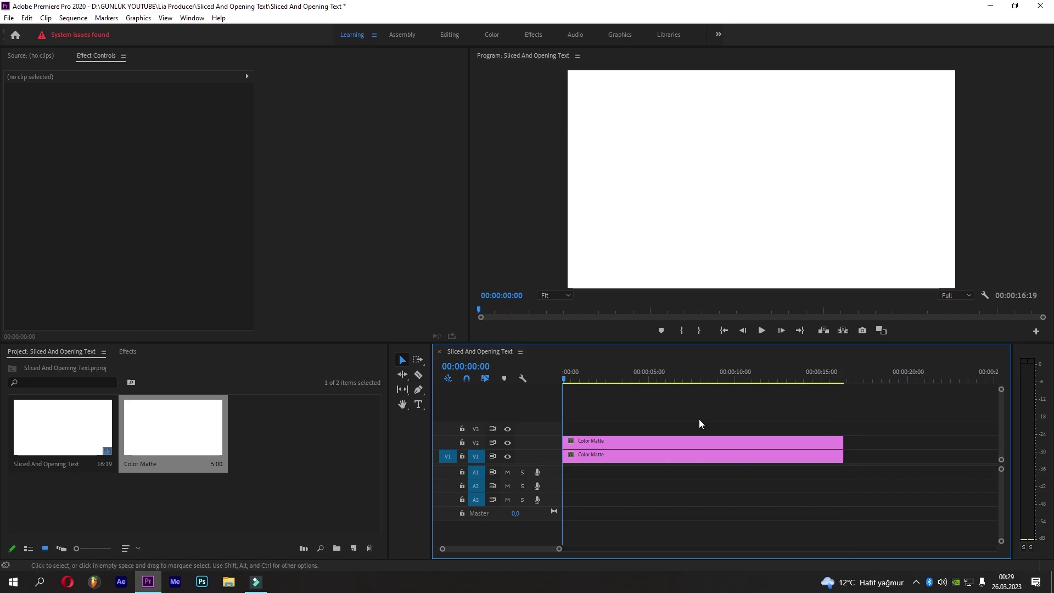
click(637, 442)
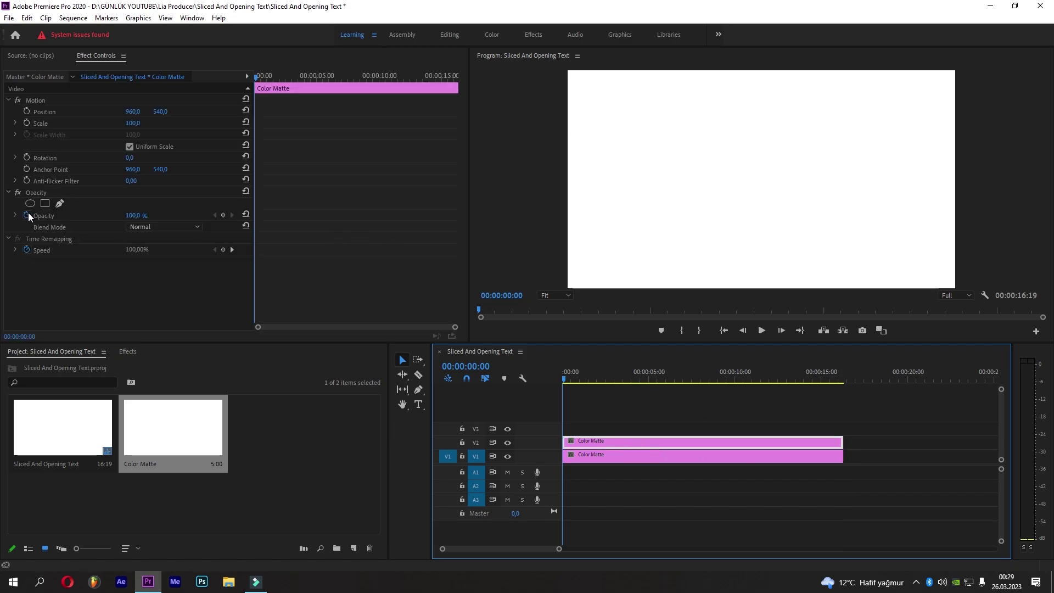
Turn off the V2 matte's opacity animation and add a rectangle mask to it
click(27, 215)
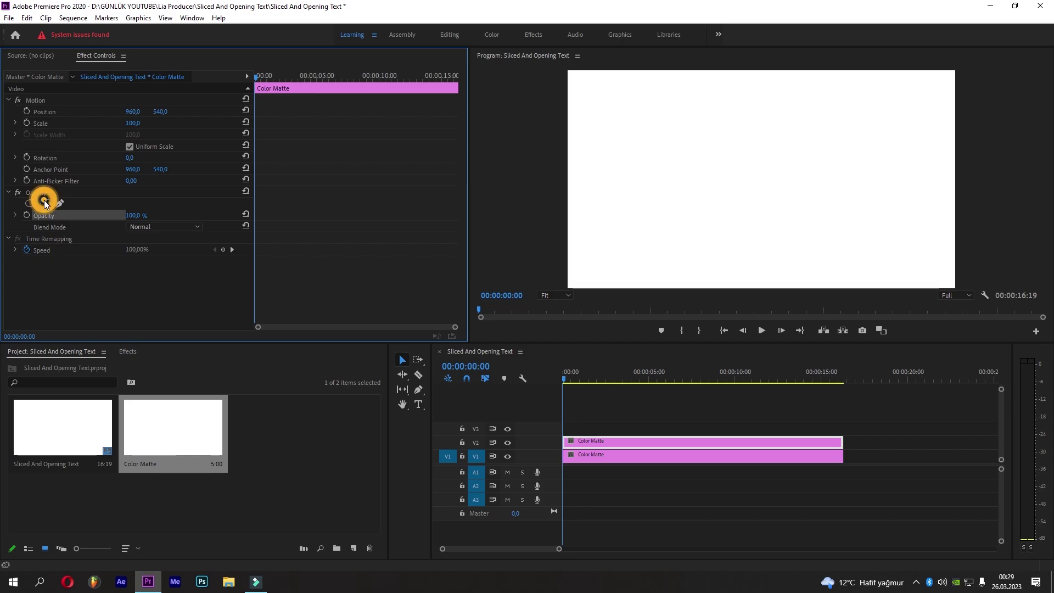
click(45, 204)
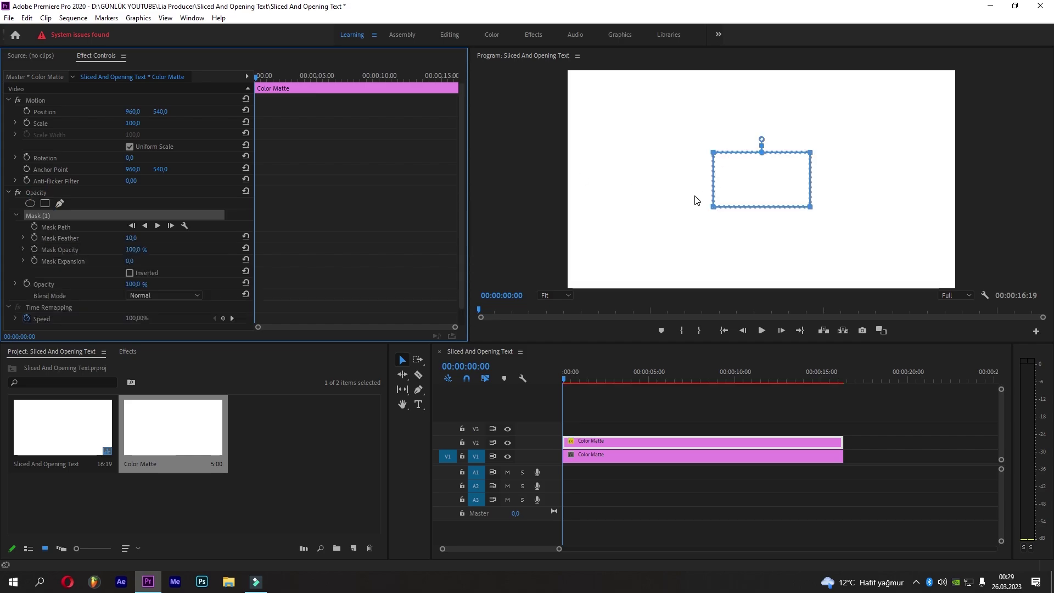
click(711, 207)
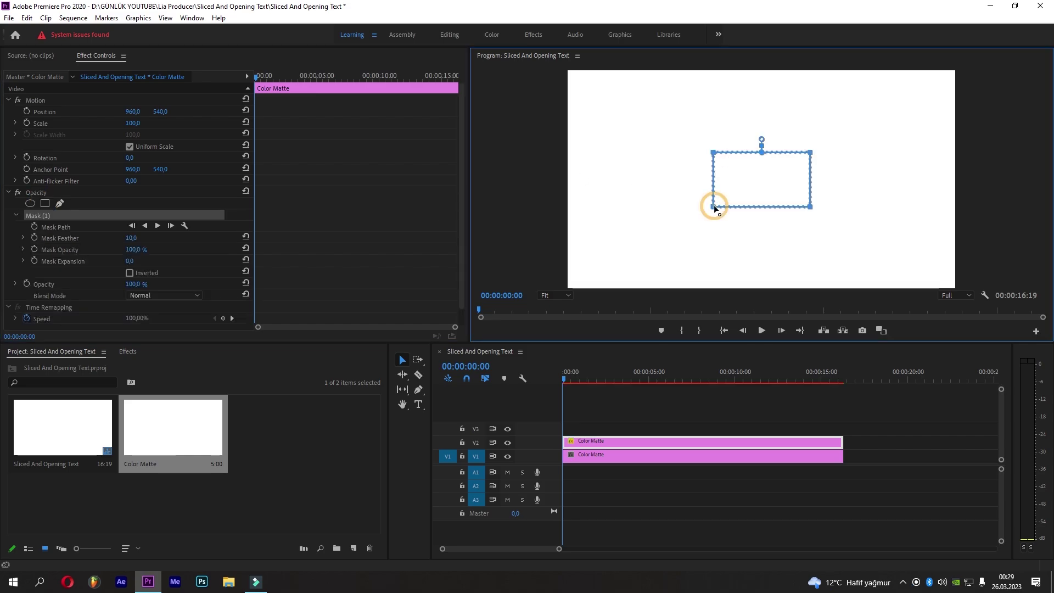
drag(710, 207, 707, 206)
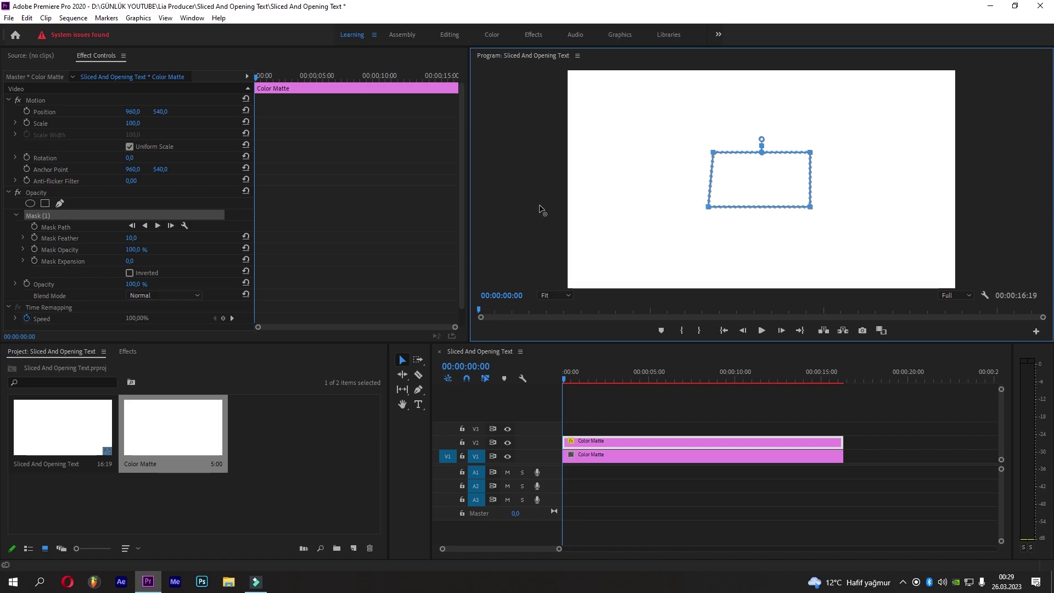
drag(539, 205, 541, 206)
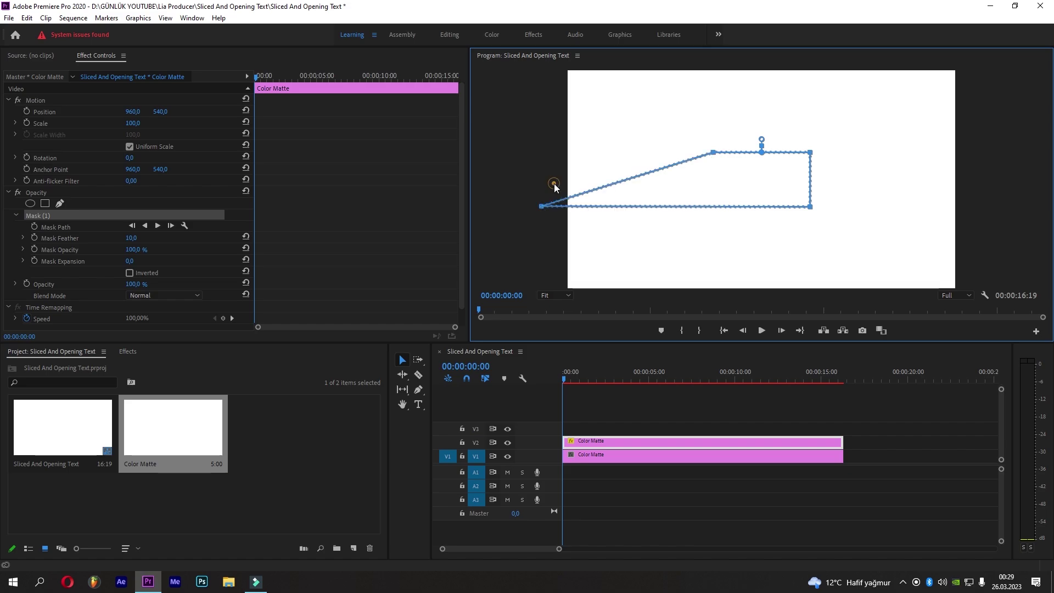
Add a horizontal guide at 50% frame height and snap the mask's lower corners onto it
key(ctrl+r)
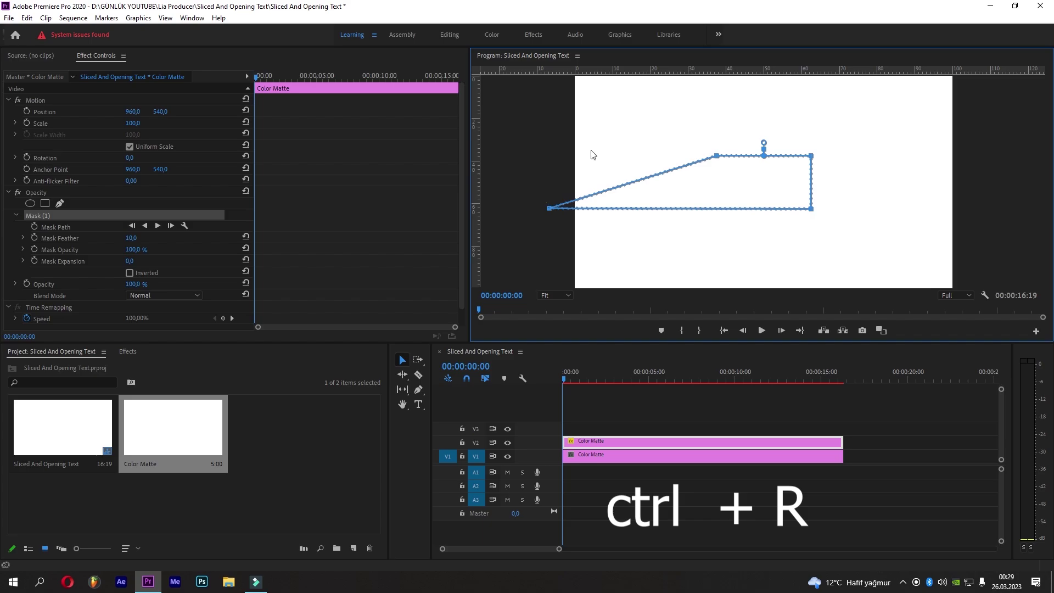
drag(712, 70, 705, 181)
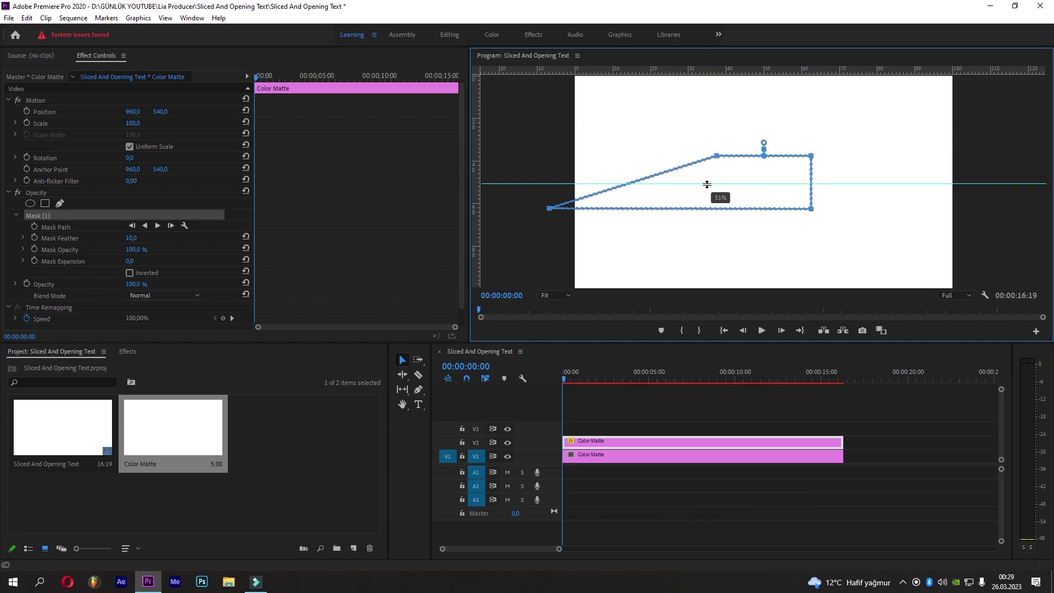
drag(706, 182, 706, 182)
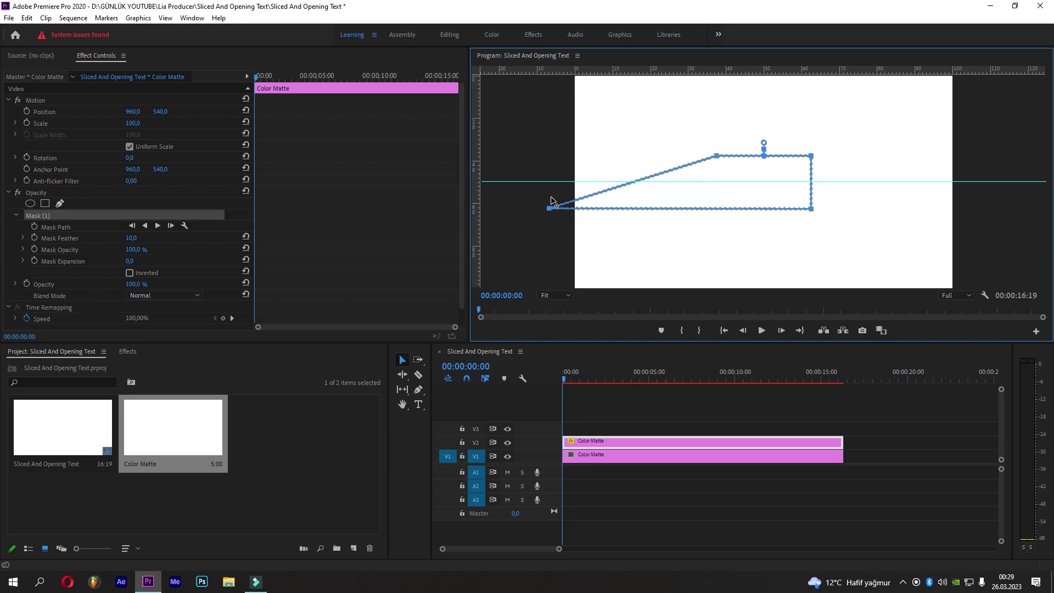
drag(551, 198, 546, 172)
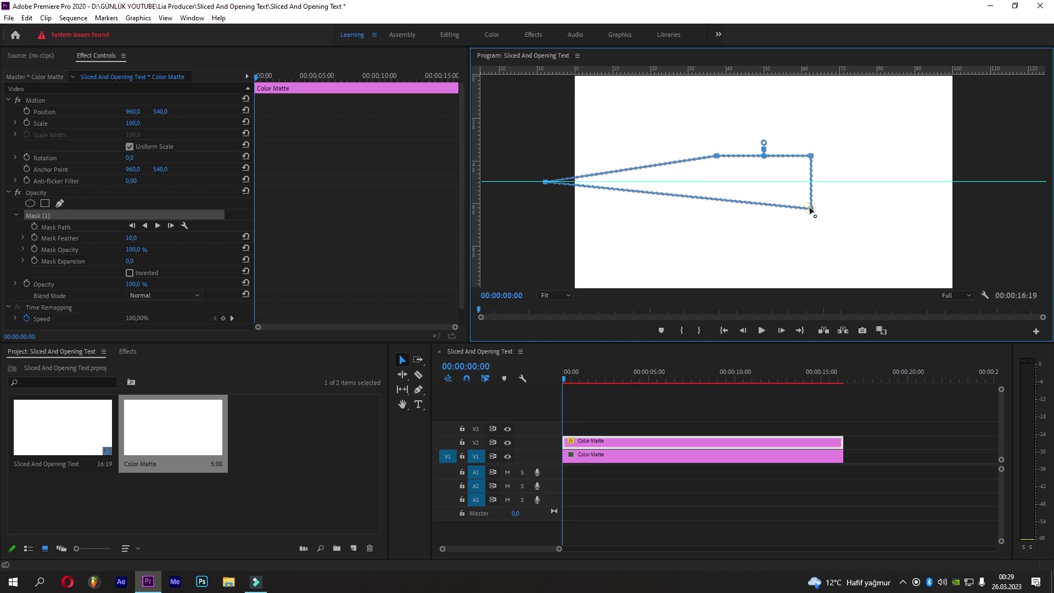
drag(810, 209, 985, 184)
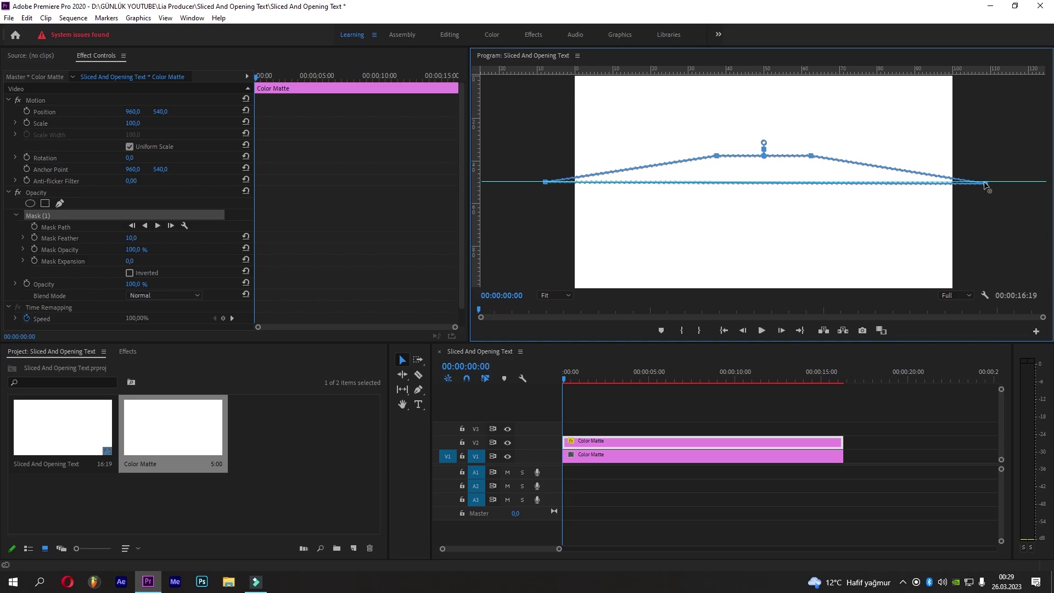
At 25% preview zoom, pull both top mask corners above the frame, then return to Fit
click(555, 295)
click(556, 324)
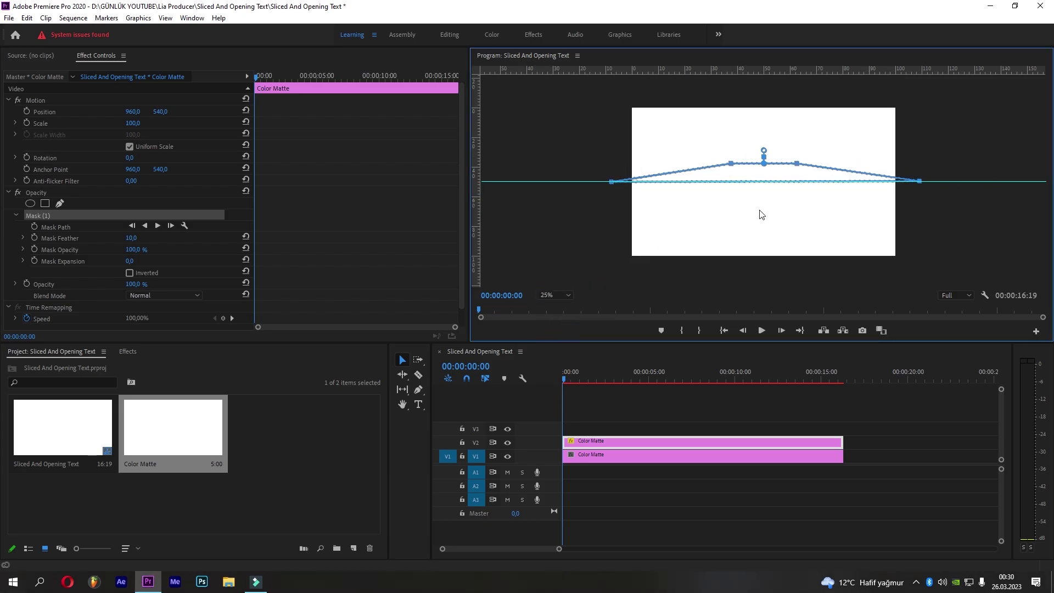
drag(797, 163, 913, 97)
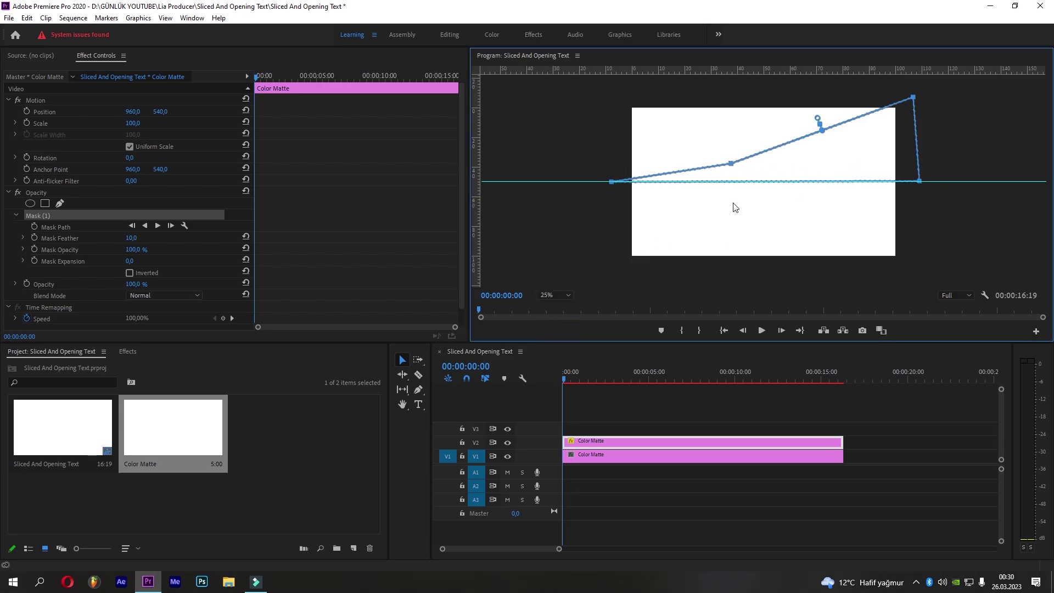
drag(732, 164, 614, 91)
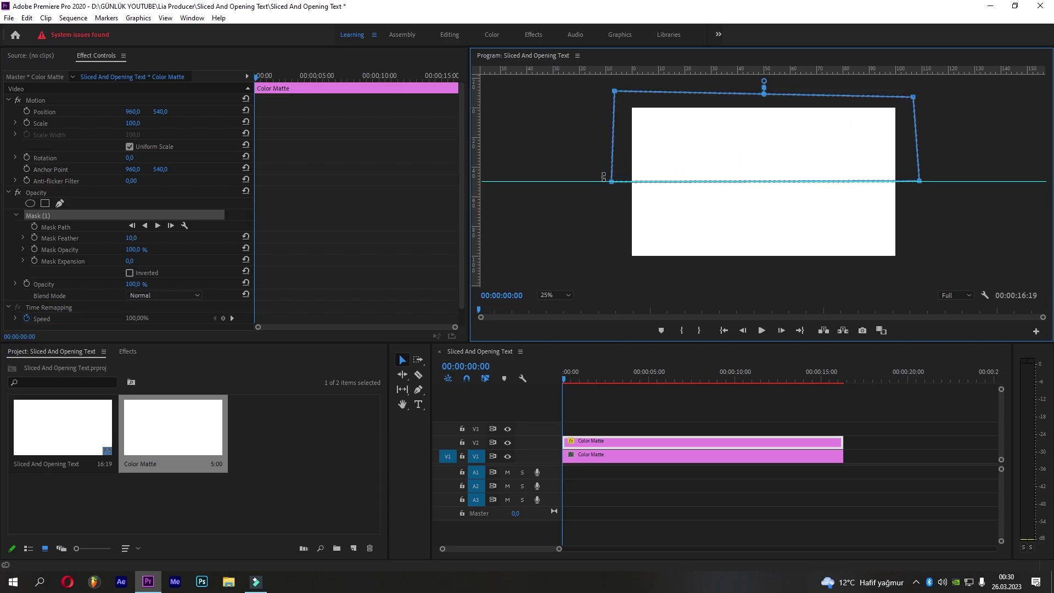
click(556, 295)
click(549, 305)
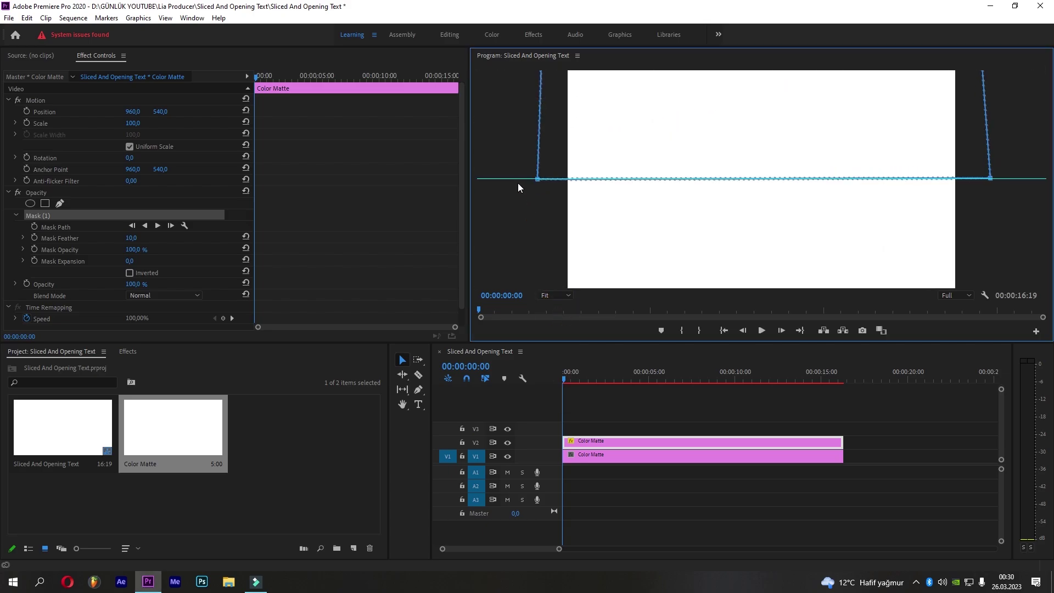
click(356, 455)
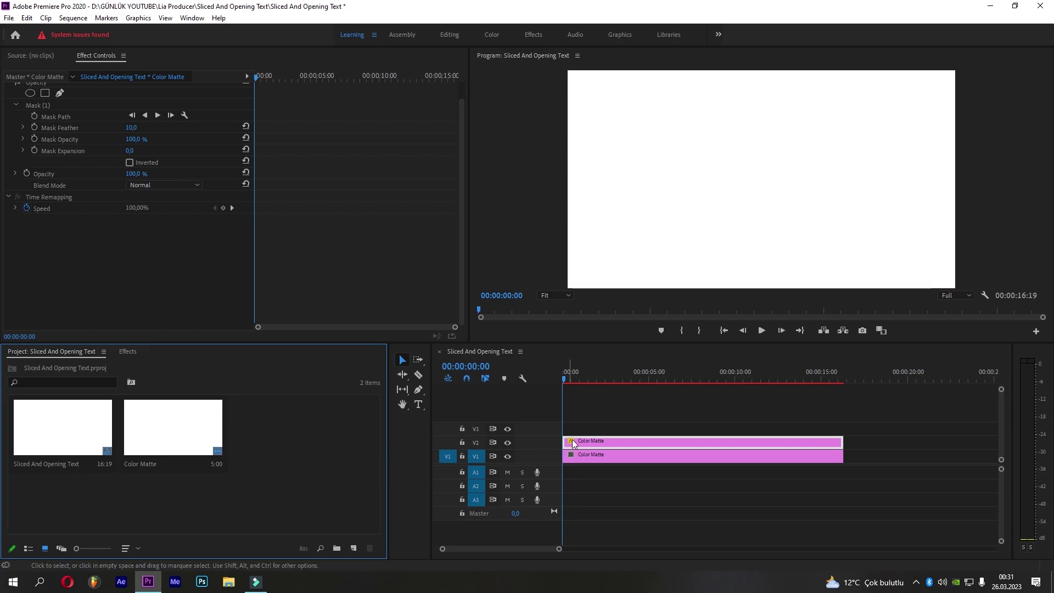
Nest the upper Color Matte clip into a sequence named 'Sliced'
click(588, 444)
right_click(587, 443)
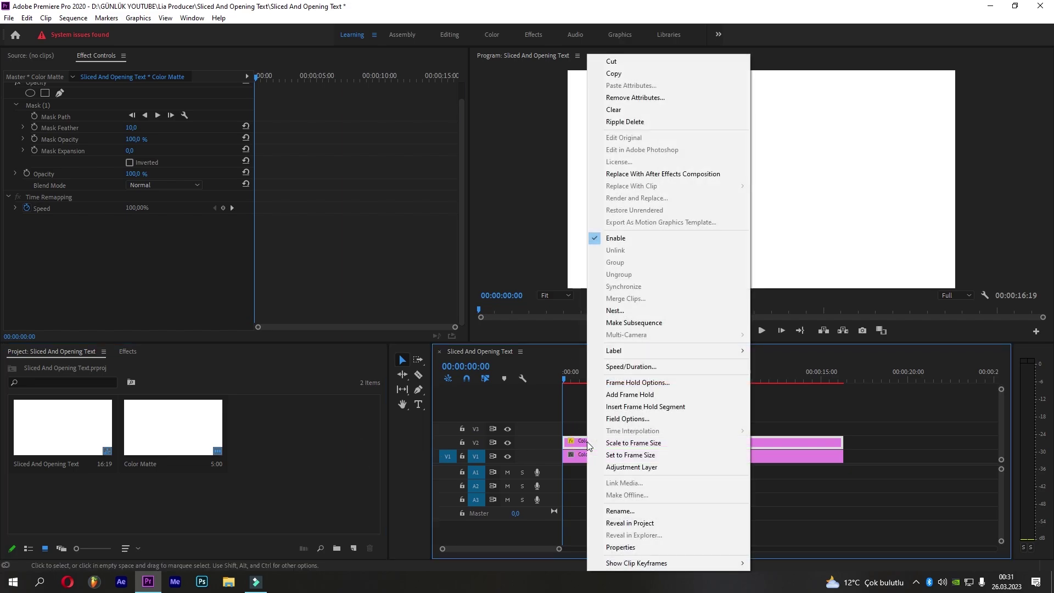
click(633, 311)
text(Sliced)
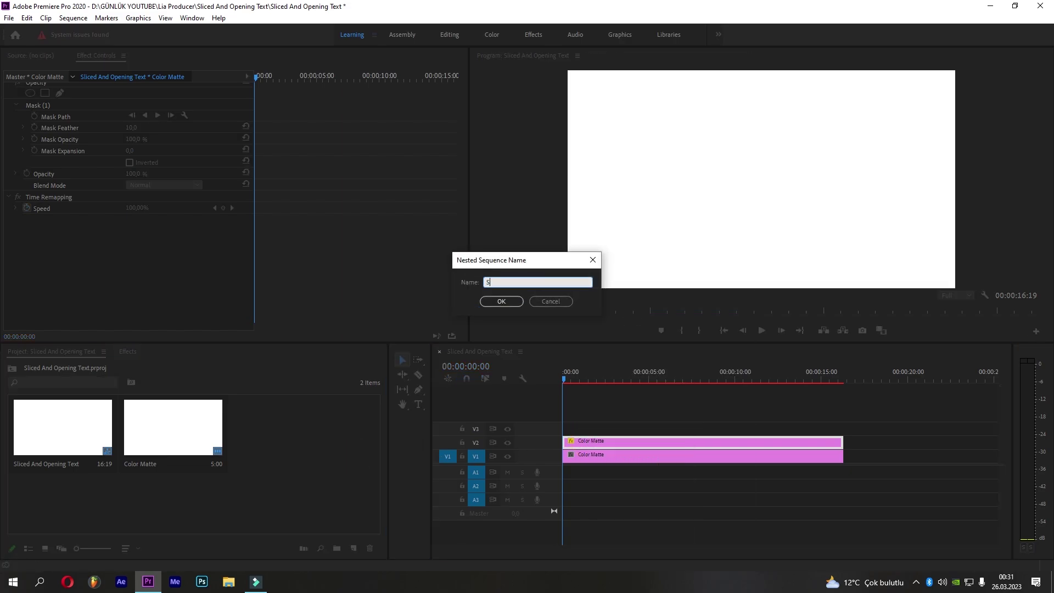
click(514, 302)
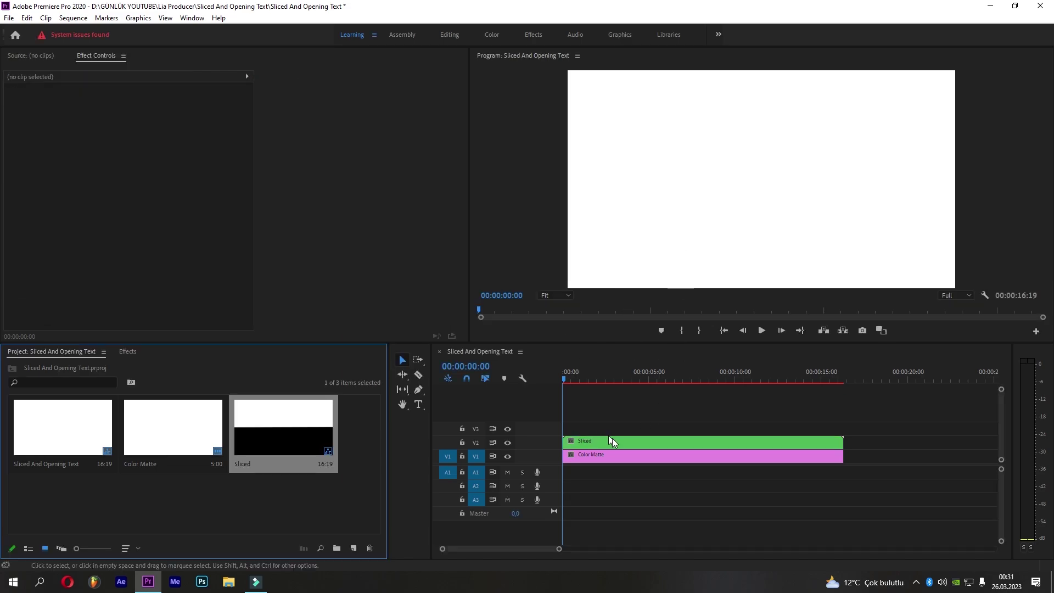
Search the effects for 'drop' and apply Drop Shadow to the Sliced clip
click(616, 442)
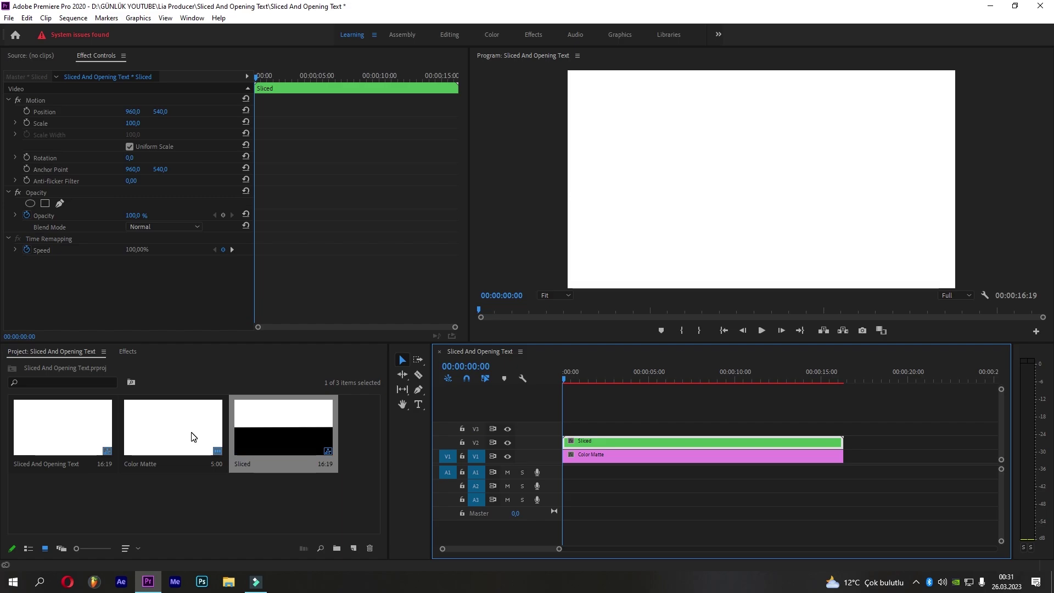
click(128, 351)
click(95, 366)
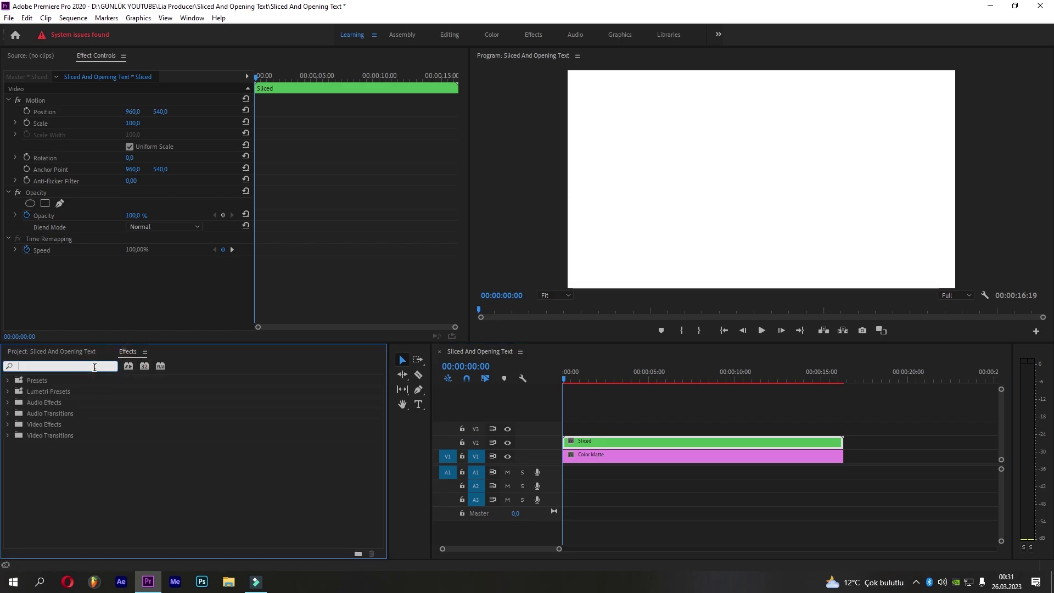
text(drop)
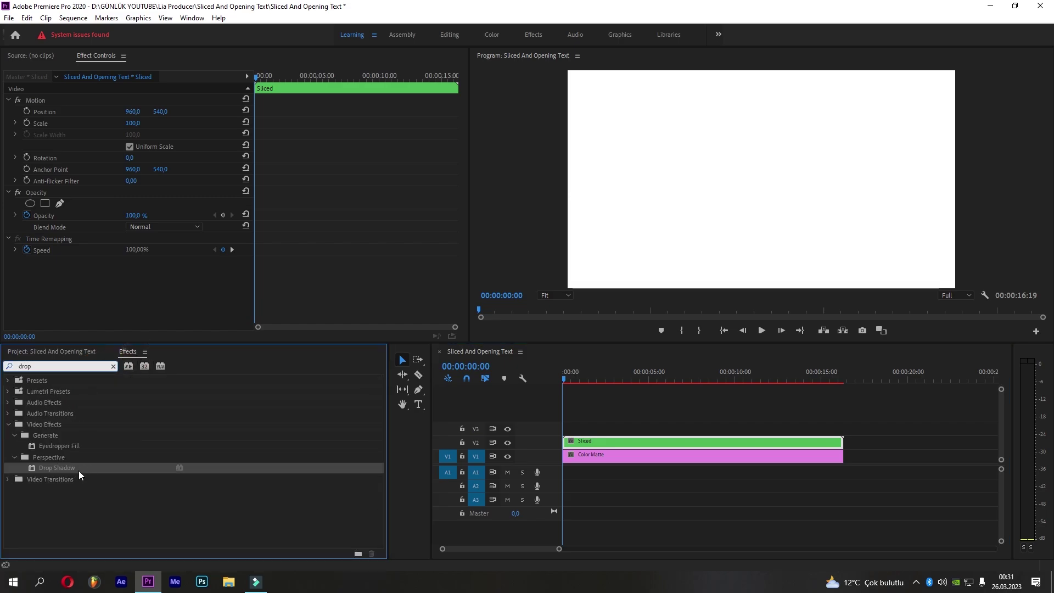
drag(78, 468, 618, 443)
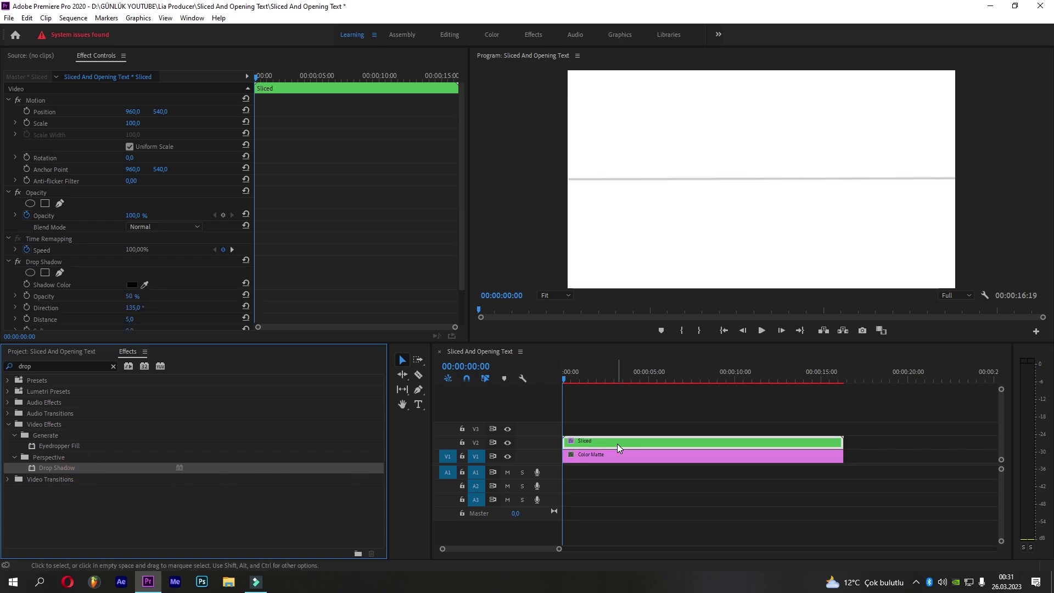
Set the Drop Shadow to 100% opacity, distance 28 and softness 100, then preview it
click(339, 288)
scroll(319, 289, down, 3)
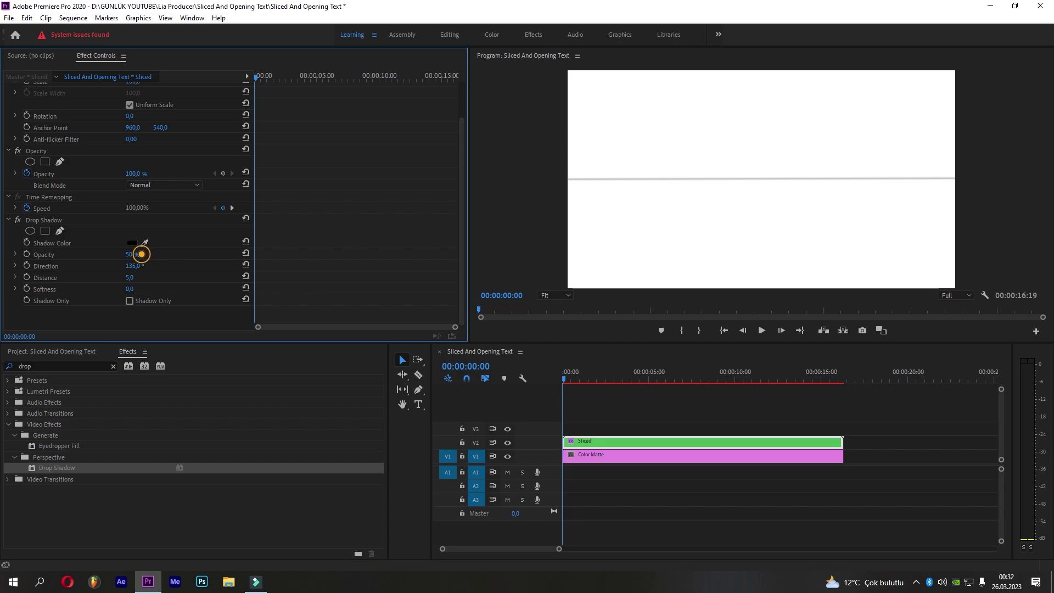
mouse_move(141, 254)
mouse_down()
mouse_move(170, 254)
mouse_move(132, 277)
mouse_move(156, 289)
mouse_move(144, 289)
mouse_move(170, 277)
mouse_up()
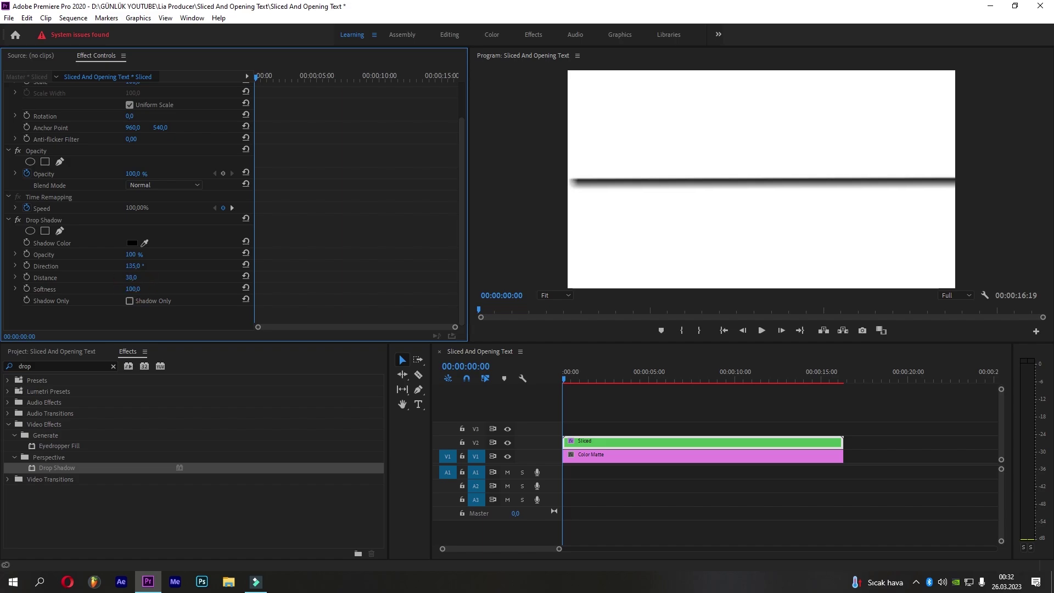
click(130, 278)
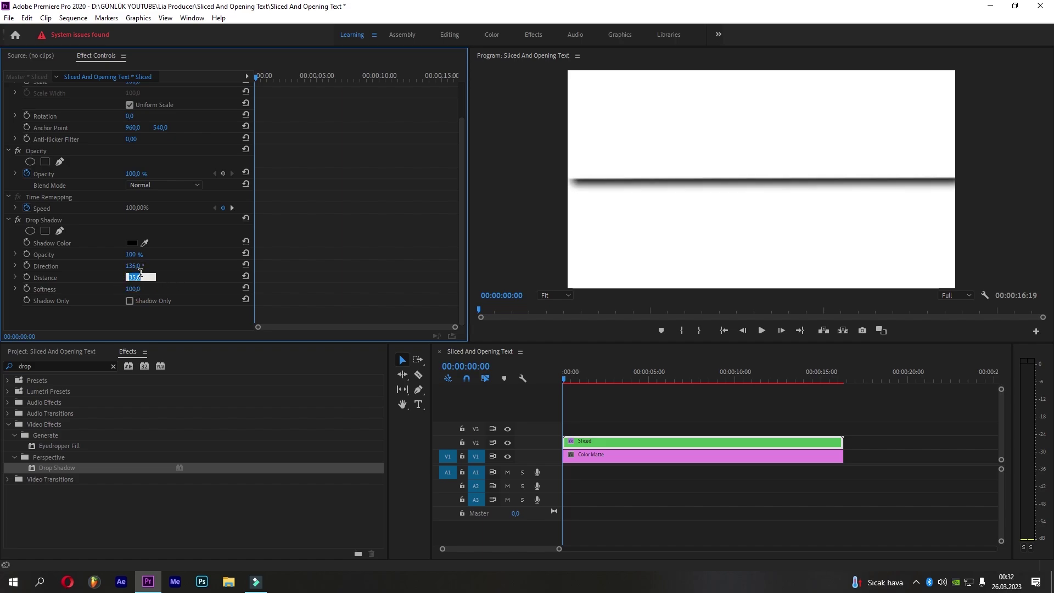
text(28)
key(Return)
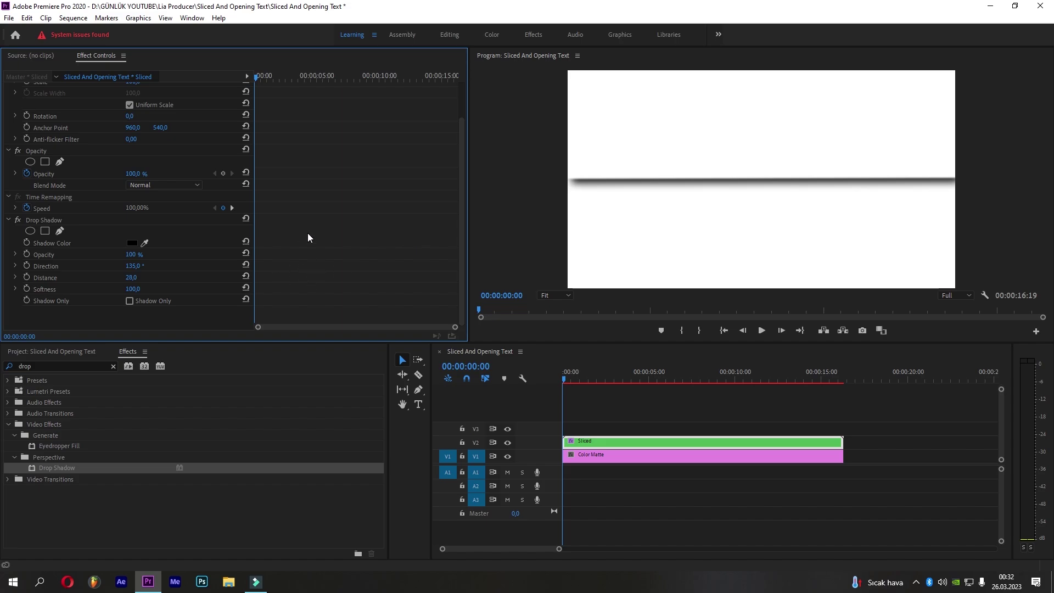
click(278, 79)
drag(287, 83, 160, 245)
Set the Sliced clip's Motion Scale to 107
click(609, 442)
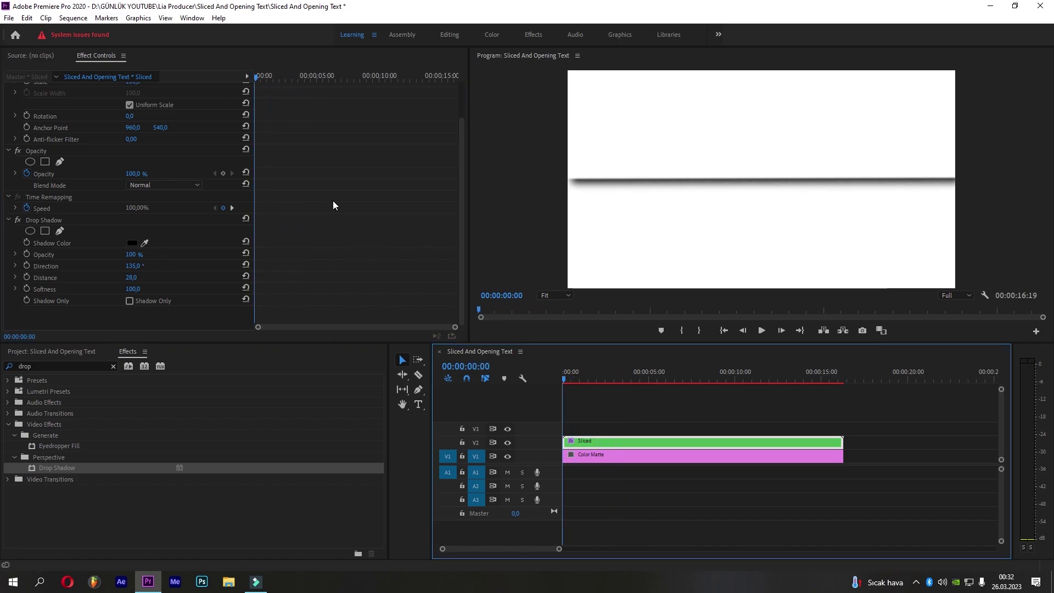
scroll(182, 154, up, 2)
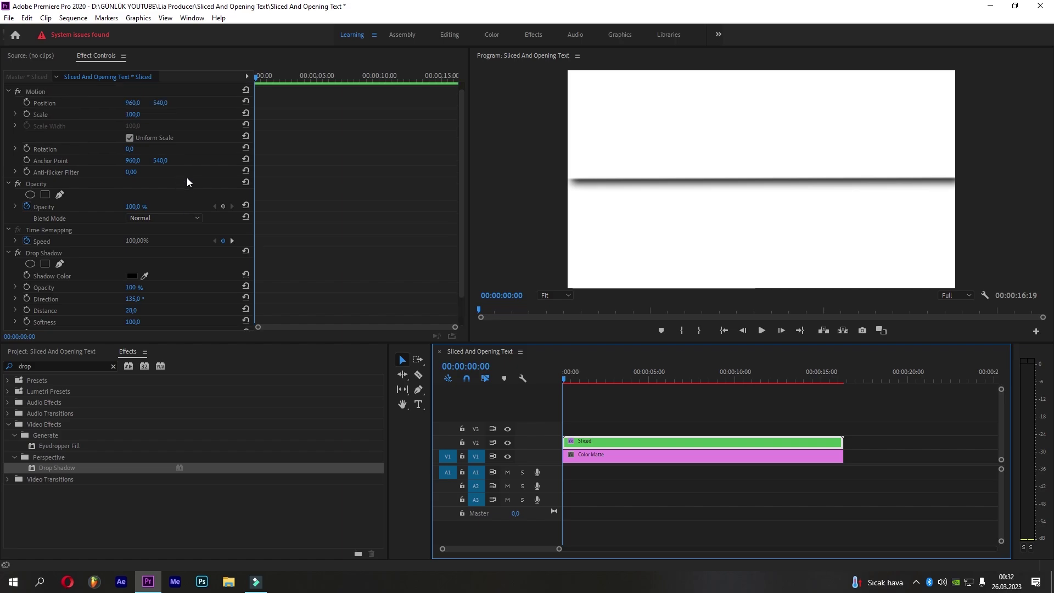
click(134, 123)
key(Up)
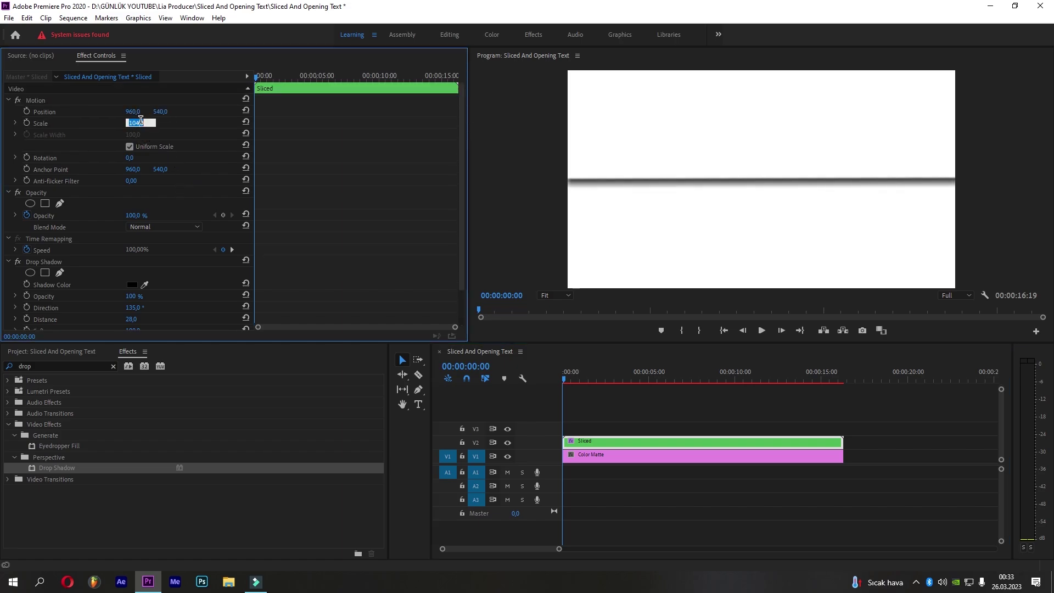
text(107)
click(395, 196)
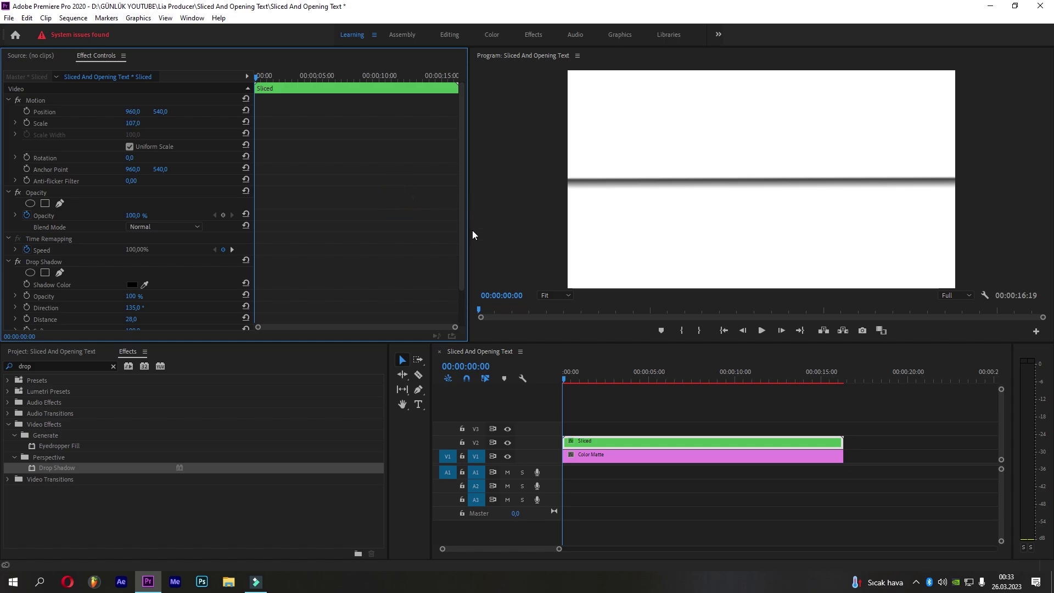
Enlarge the timeline tracks and type a 'Lia' title on the frame
click(640, 442)
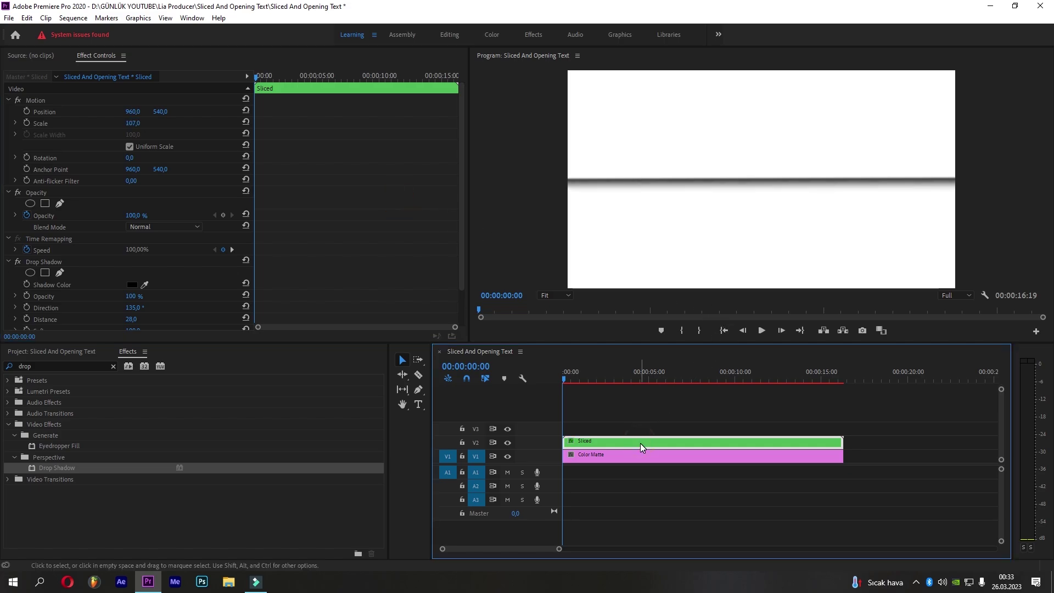
drag(432, 411, 425, 411)
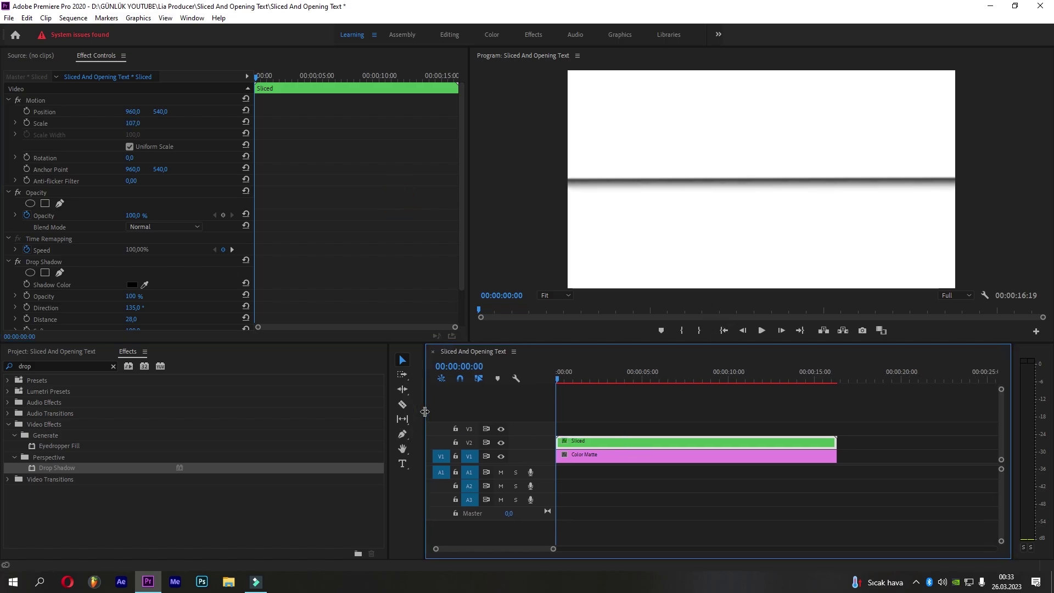
click(403, 464)
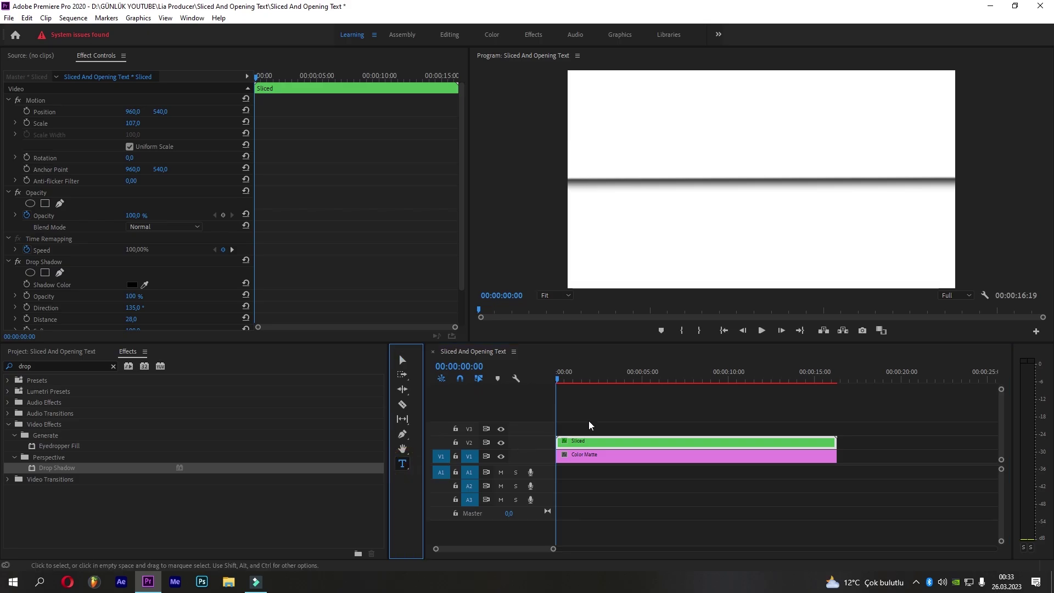
click(676, 149)
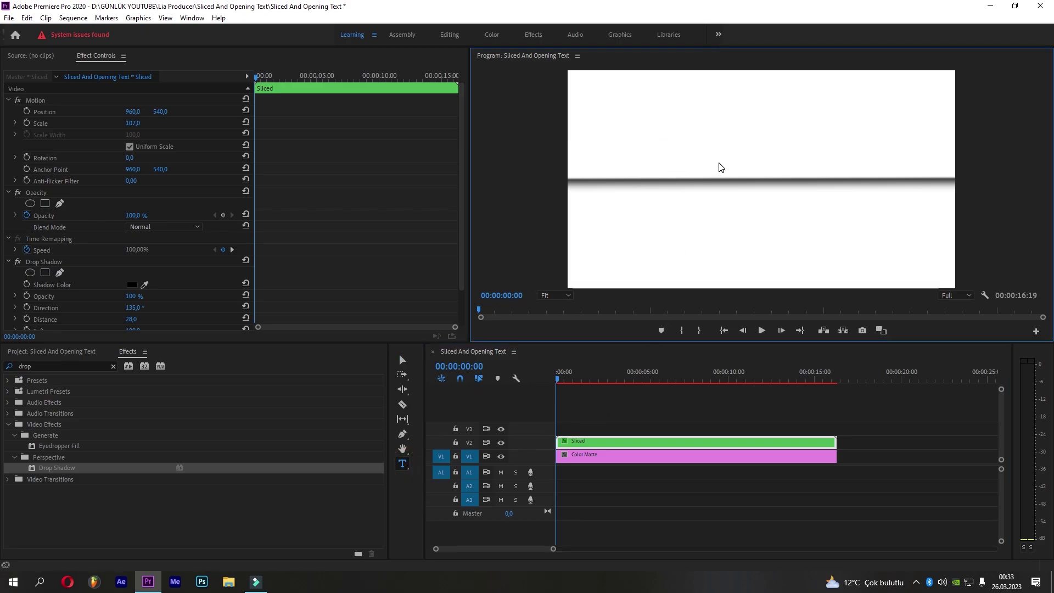
text(Lia)
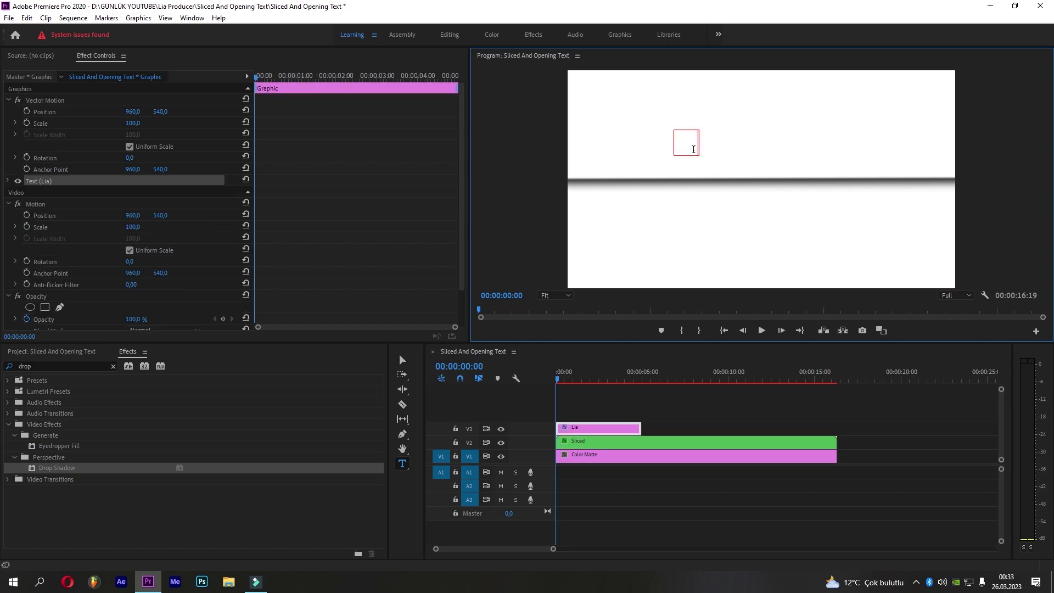
drag(689, 142, 666, 160)
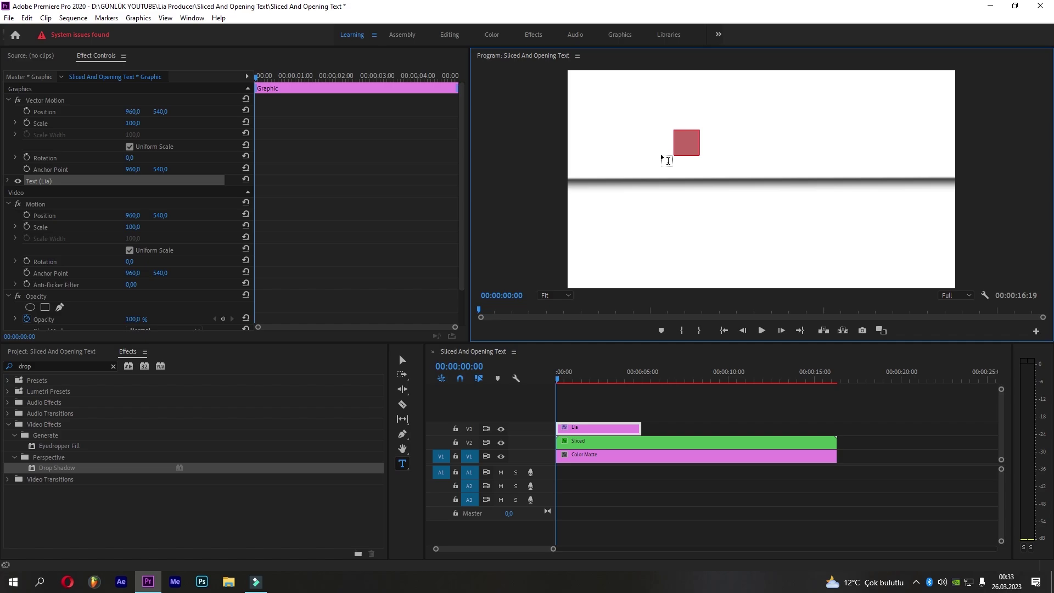
Give the Lia text a dark grey fill
click(8, 182)
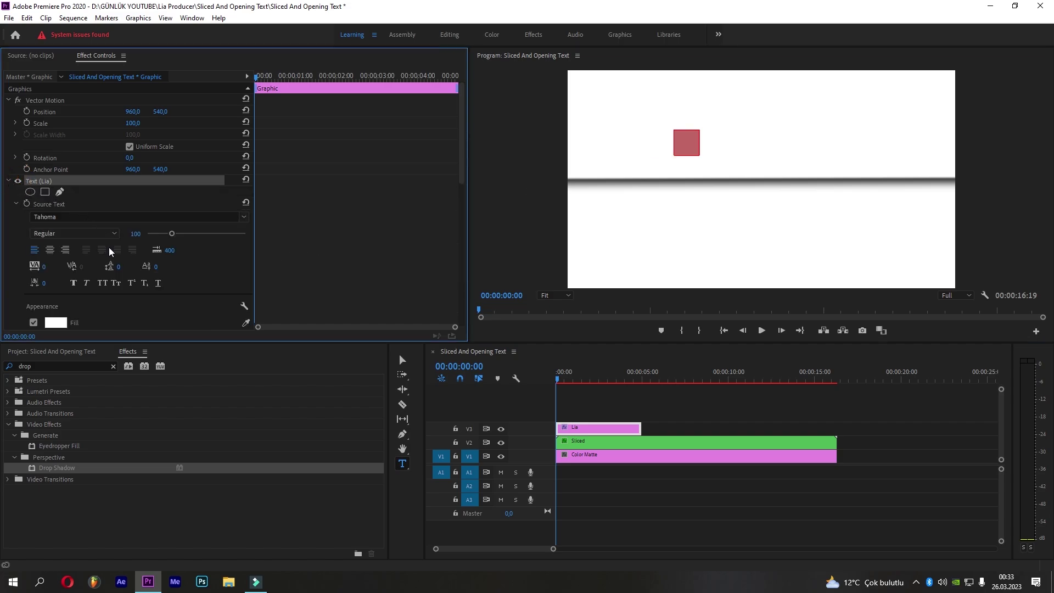
scroll(115, 258, down, 2)
click(56, 279)
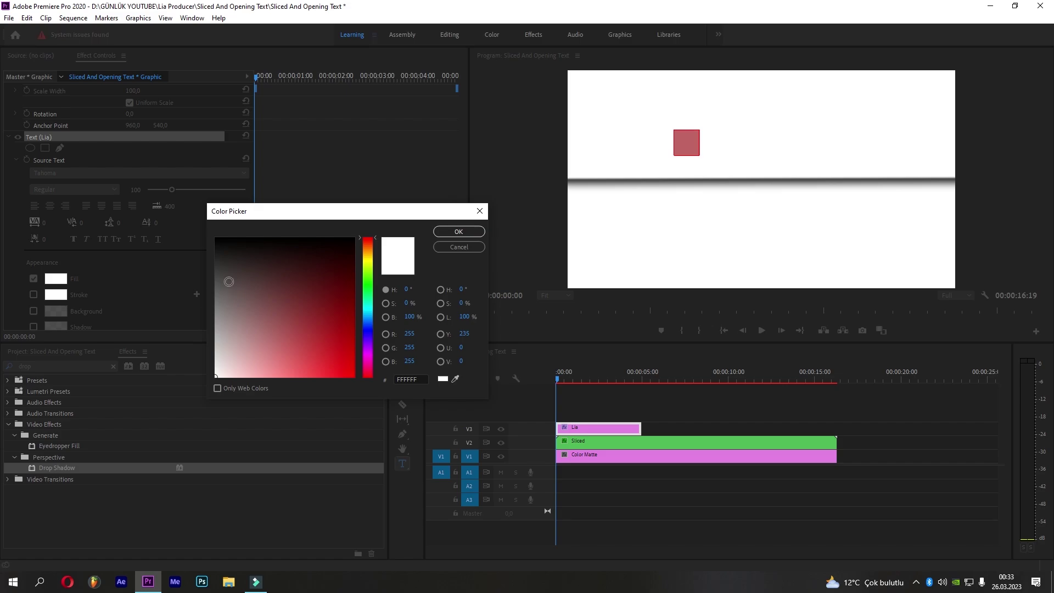
drag(225, 279, 210, 259)
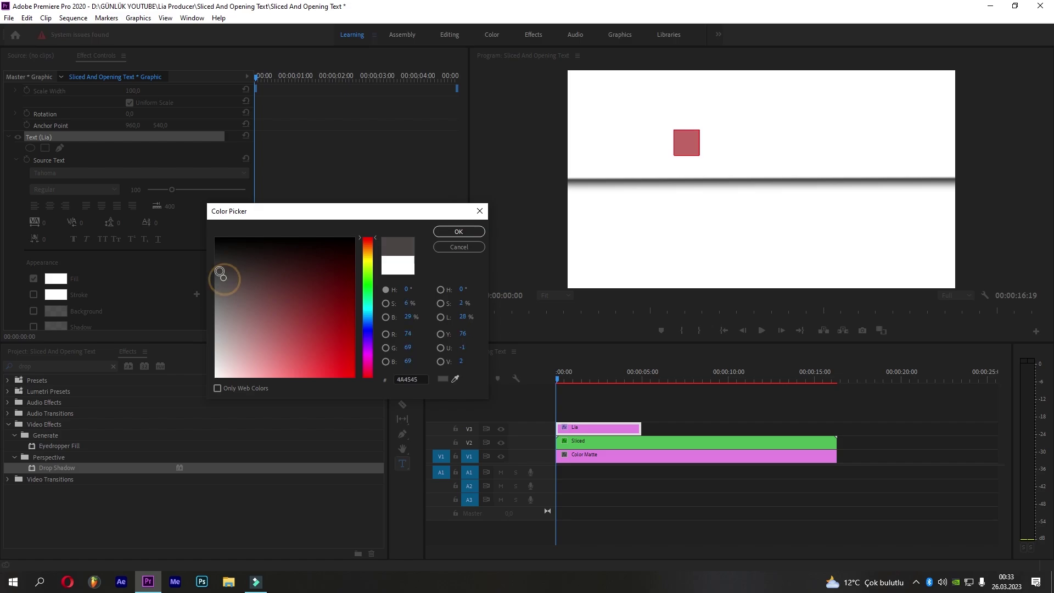
click(450, 231)
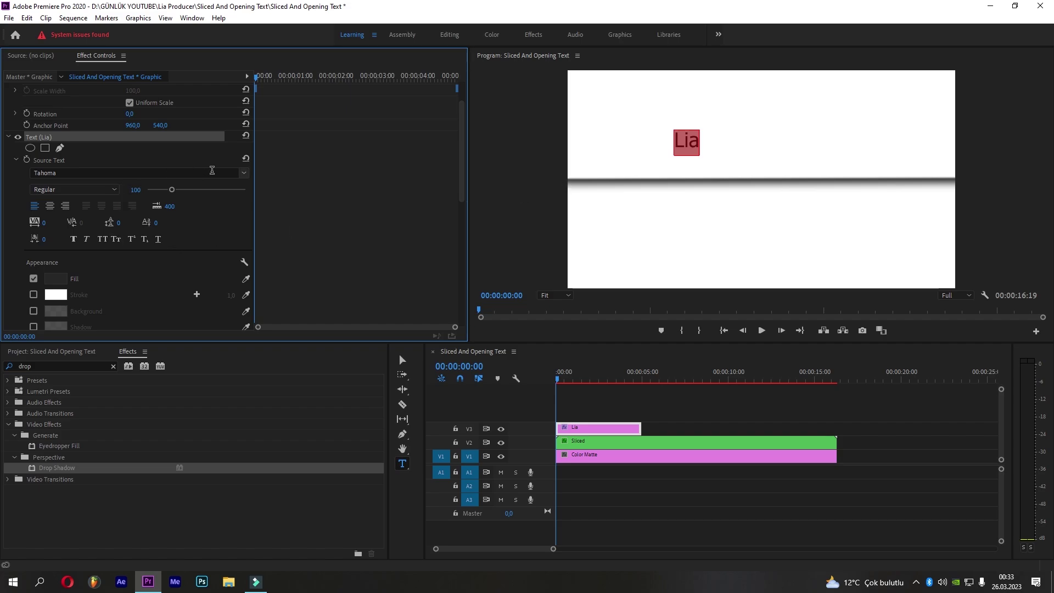
Set the Lia title to bold Constantia and widen its letter tracking to 109
click(238, 173)
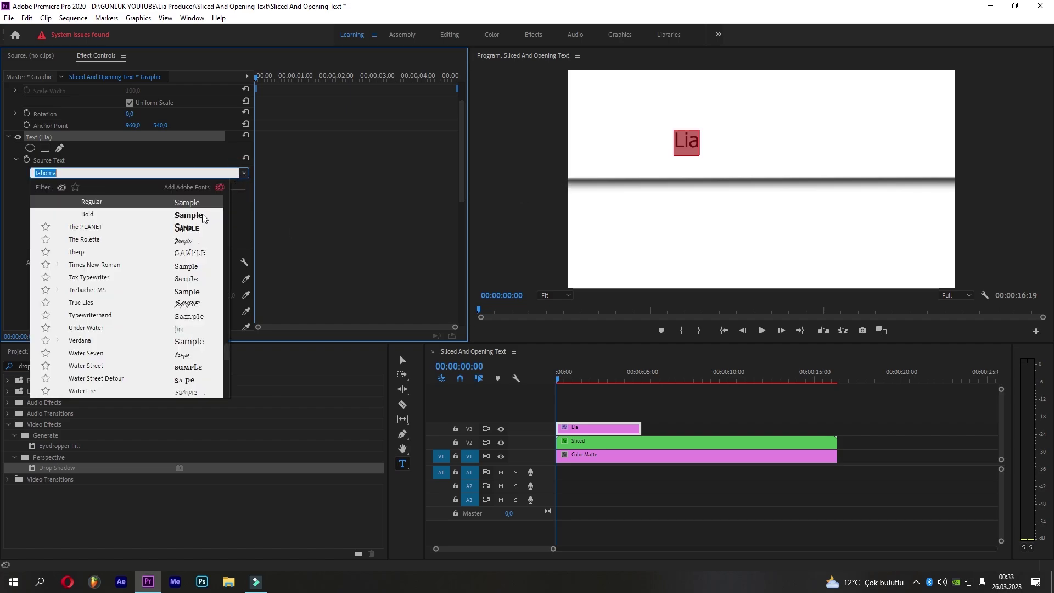
scroll(201, 233, up, 5)
scroll(198, 247, up, 5)
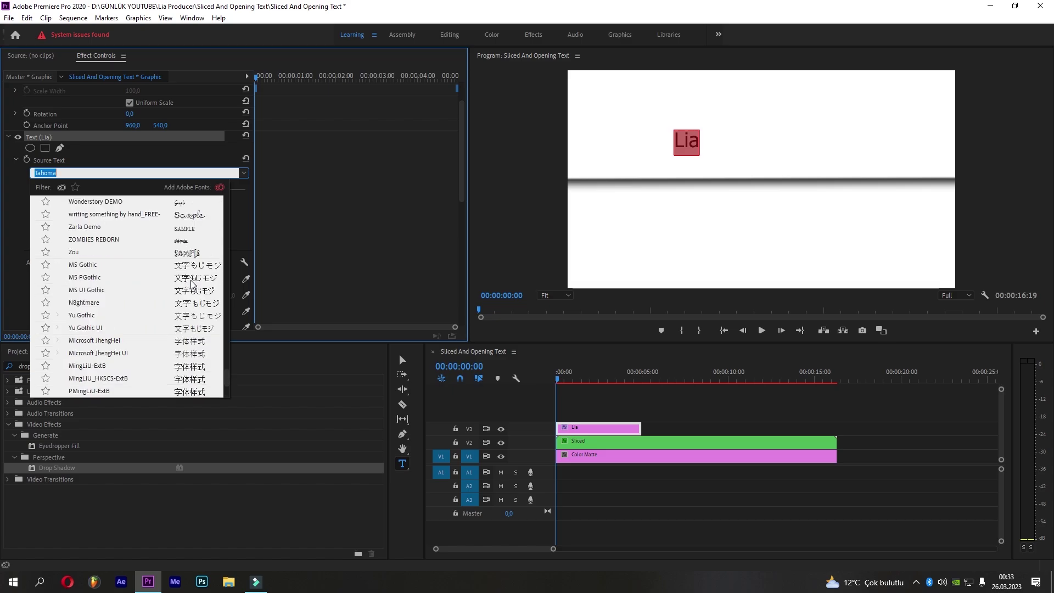
scroll(195, 263, up, 5)
scroll(192, 284, up, 5)
scroll(192, 280, up, 5)
scroll(192, 269, up, 5)
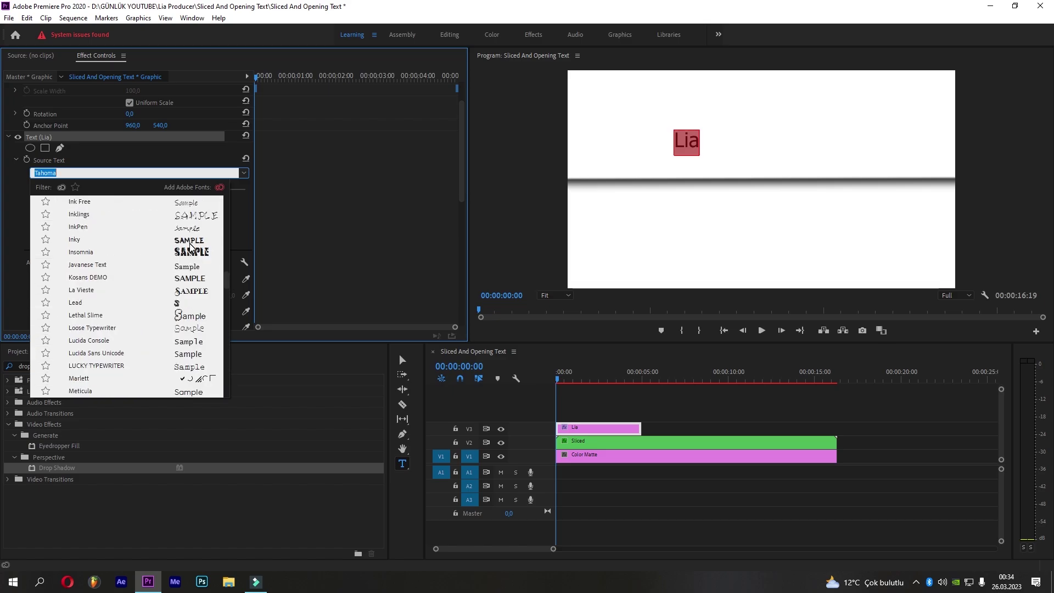
scroll(191, 258, up, 5)
scroll(192, 248, up, 5)
scroll(190, 247, up, 5)
click(195, 244)
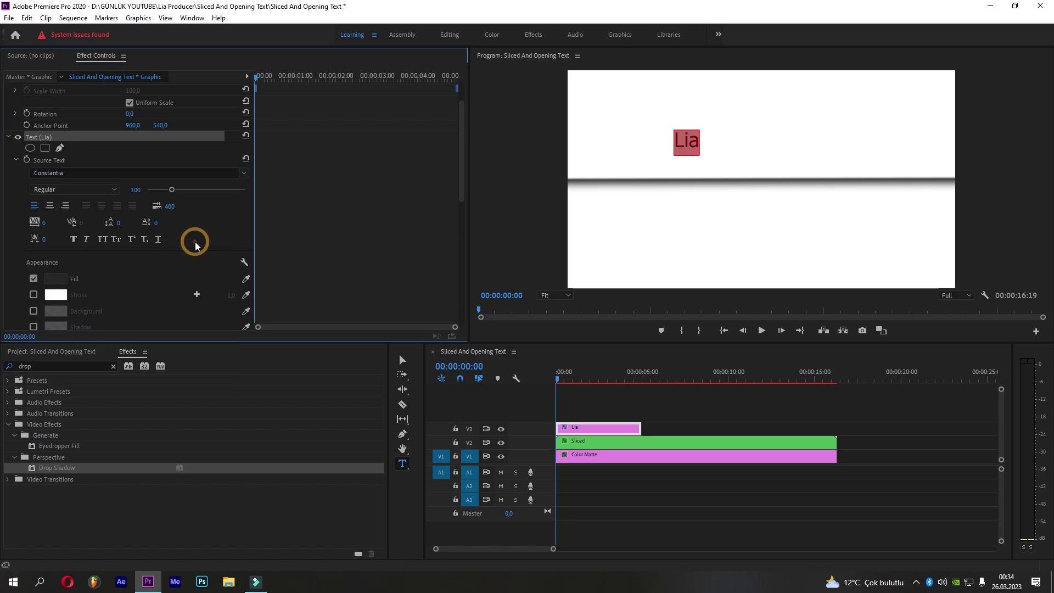
click(74, 239)
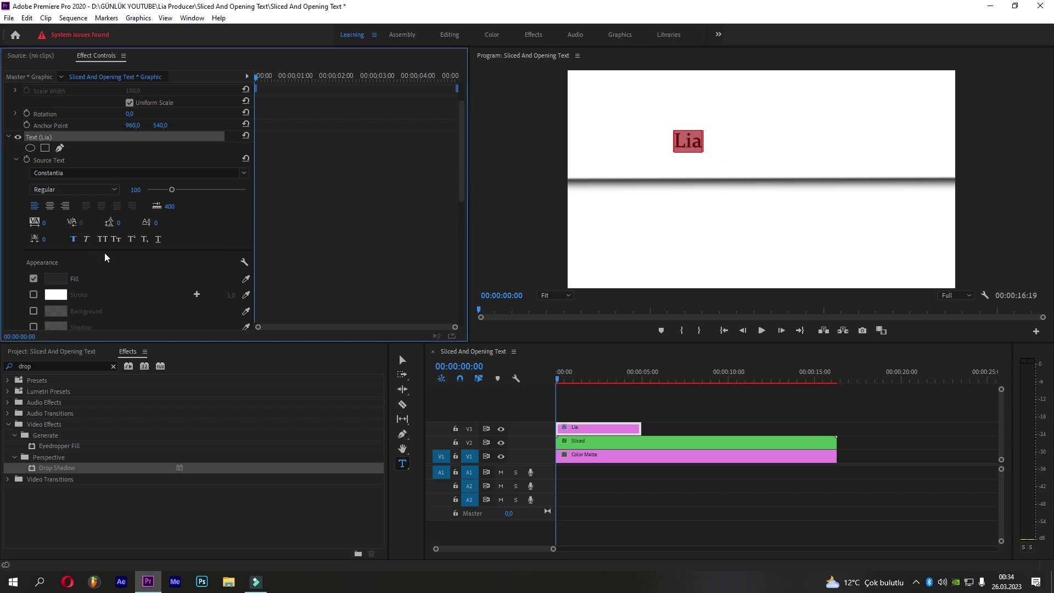
drag(44, 223, 50, 223)
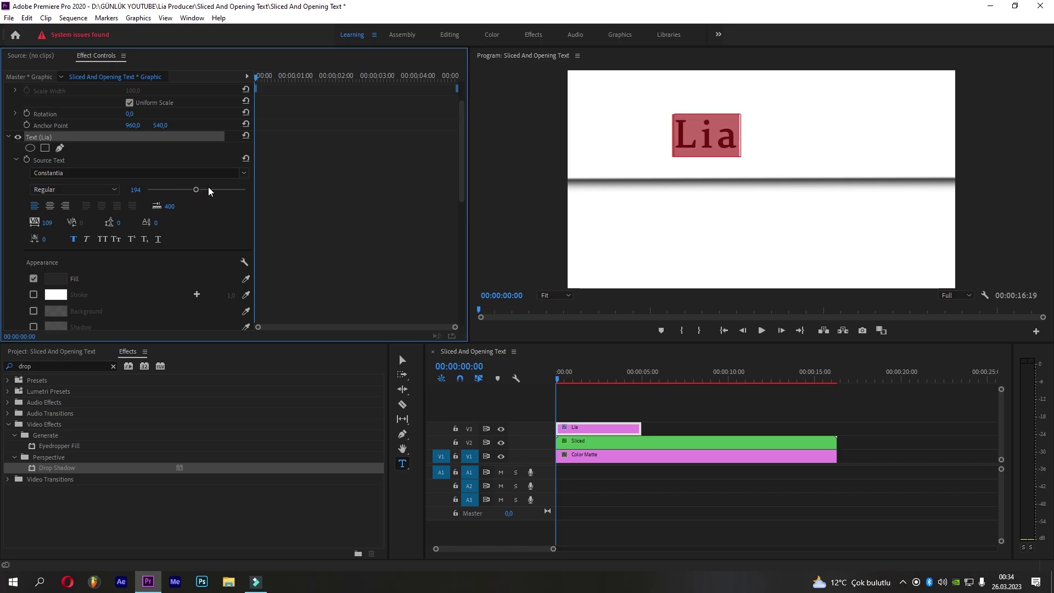
Change the Lia fill to a slightly lighter dark grey
click(737, 155)
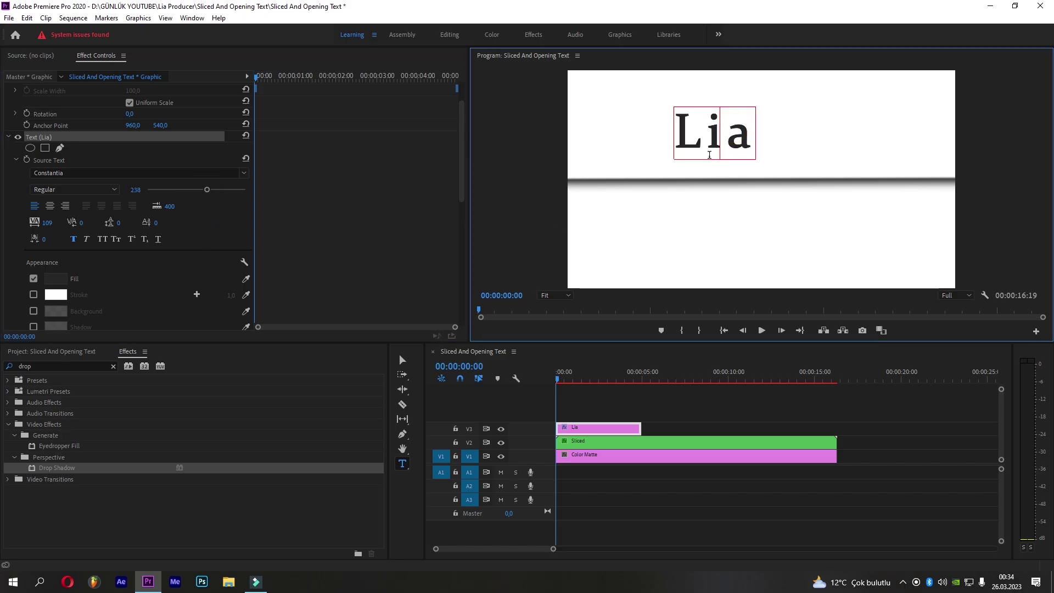
double_click(723, 145)
click(55, 278)
click(216, 268)
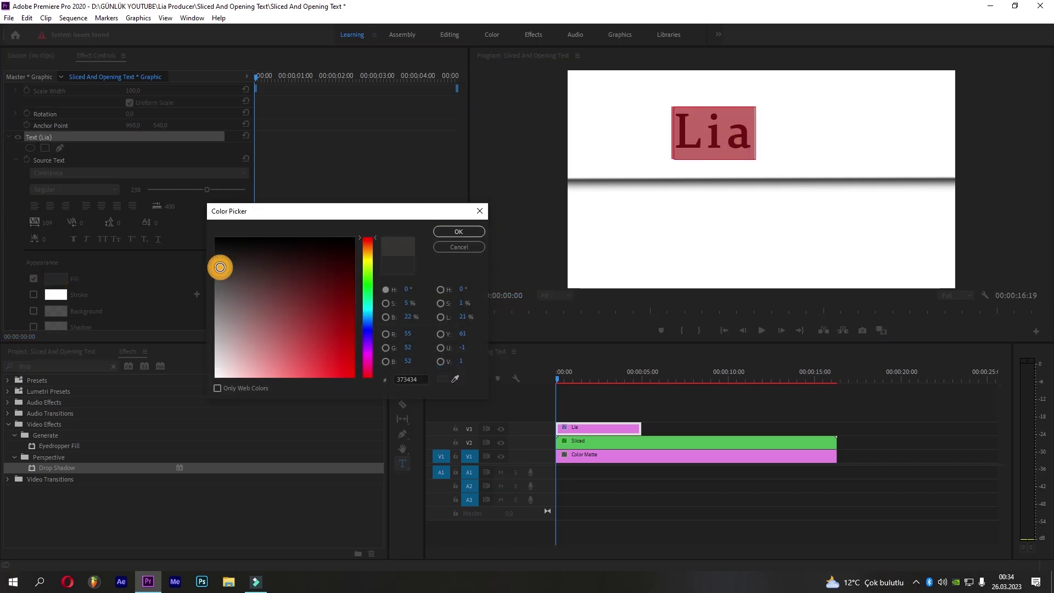
click(442, 231)
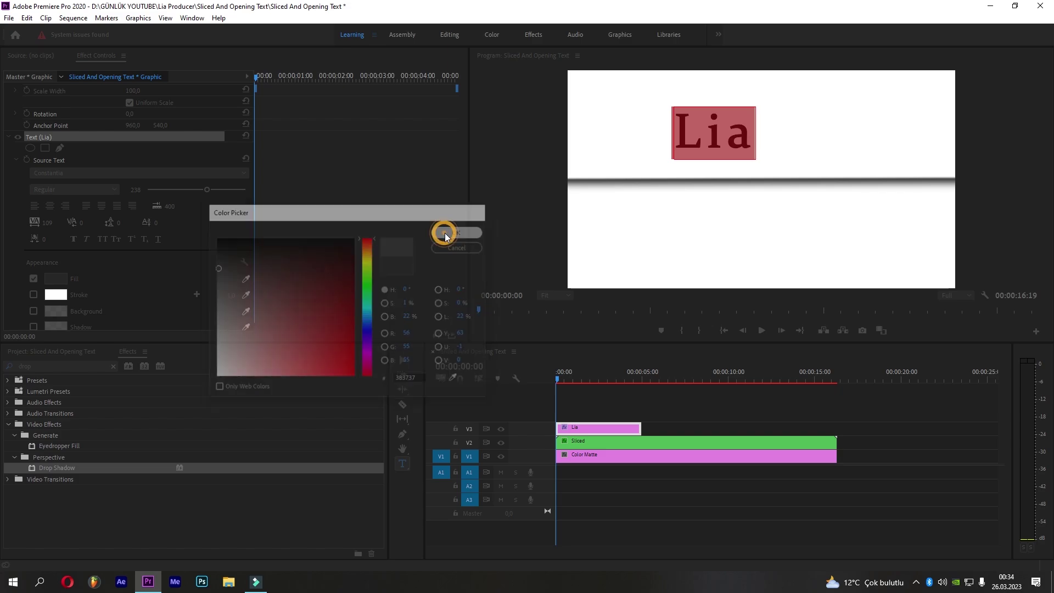
Add a black 2.0 stroke outline to all the Lia letters
click(734, 155)
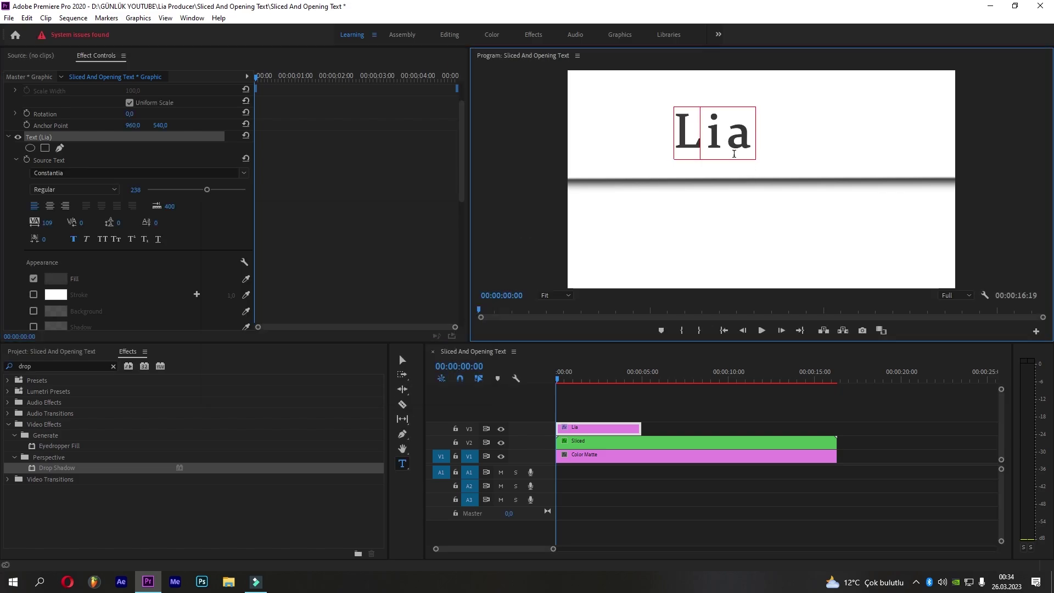
key(ctrl+a)
click(33, 295)
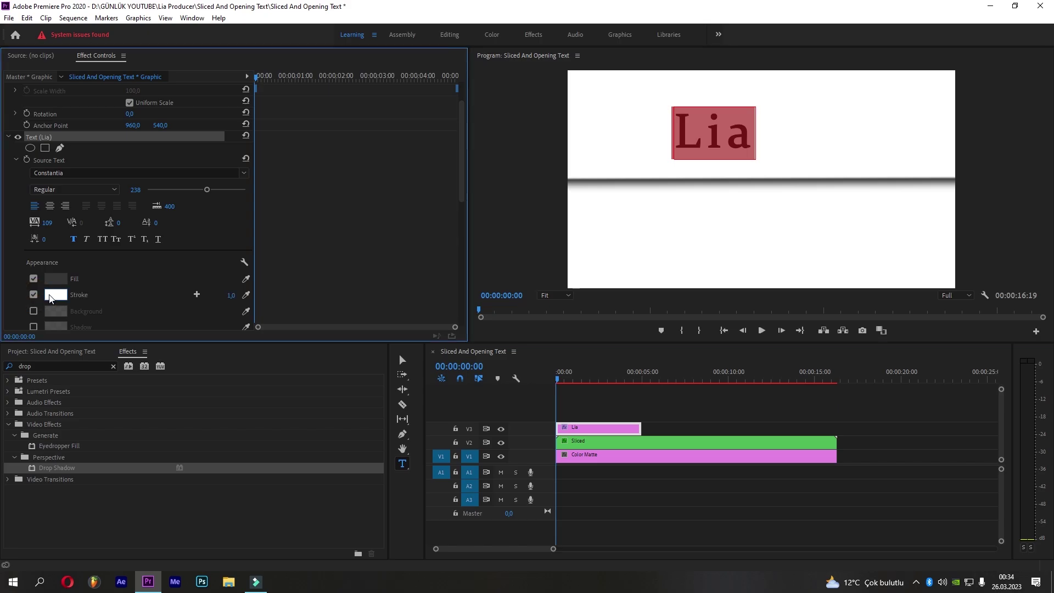
click(55, 295)
click(438, 235)
click(225, 294)
click(701, 134)
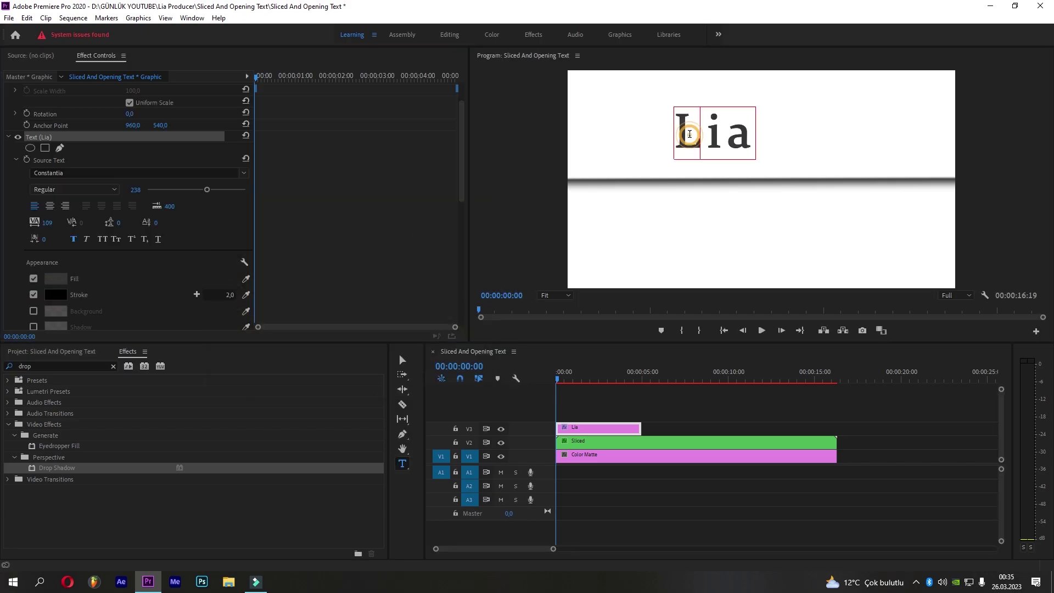
Move the Lia title's anchor point onto the text and shift the title down-right
scroll(259, 176, down, 2)
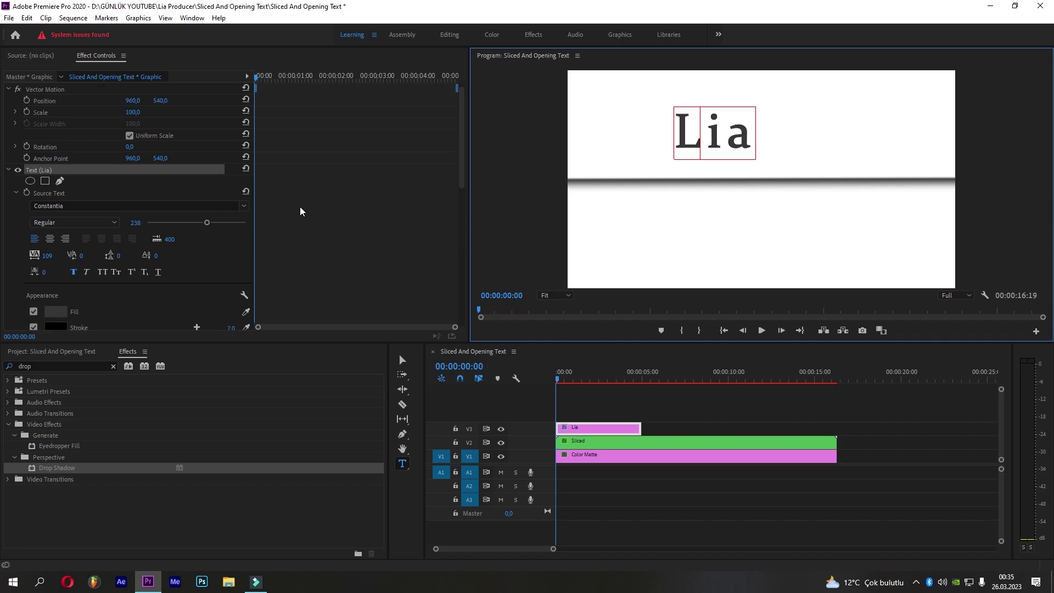
scroll(300, 207, down, 5)
click(105, 153)
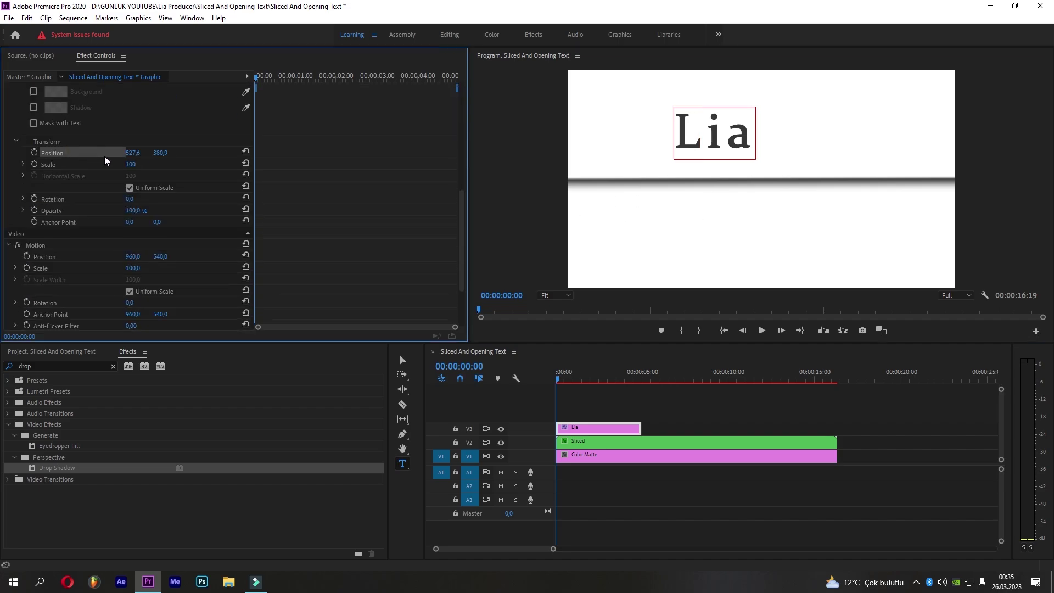
click(403, 359)
drag(676, 149, 712, 141)
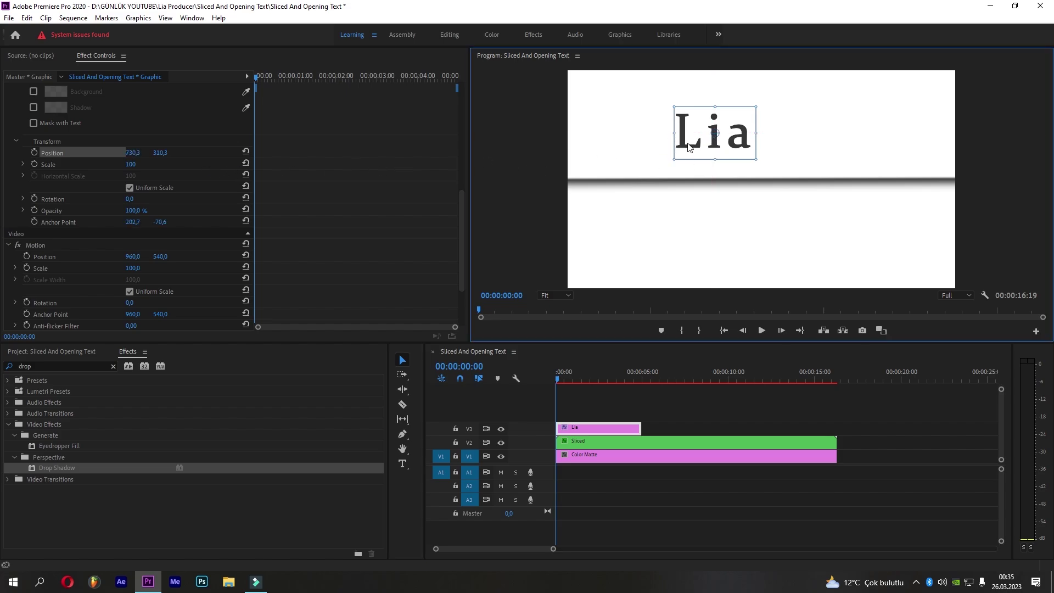
click(712, 151)
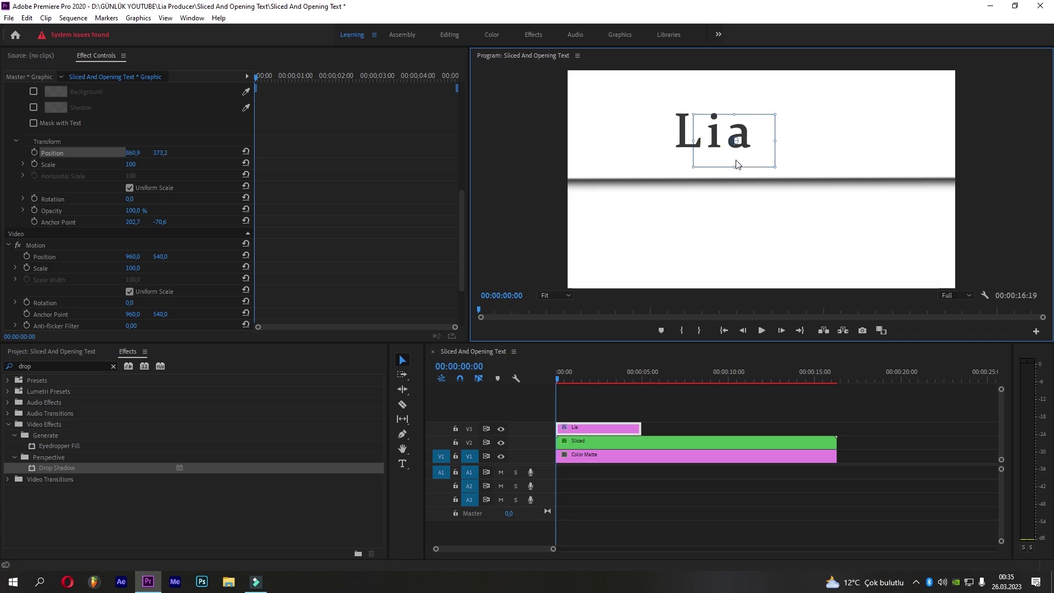
drag(732, 160, 740, 167)
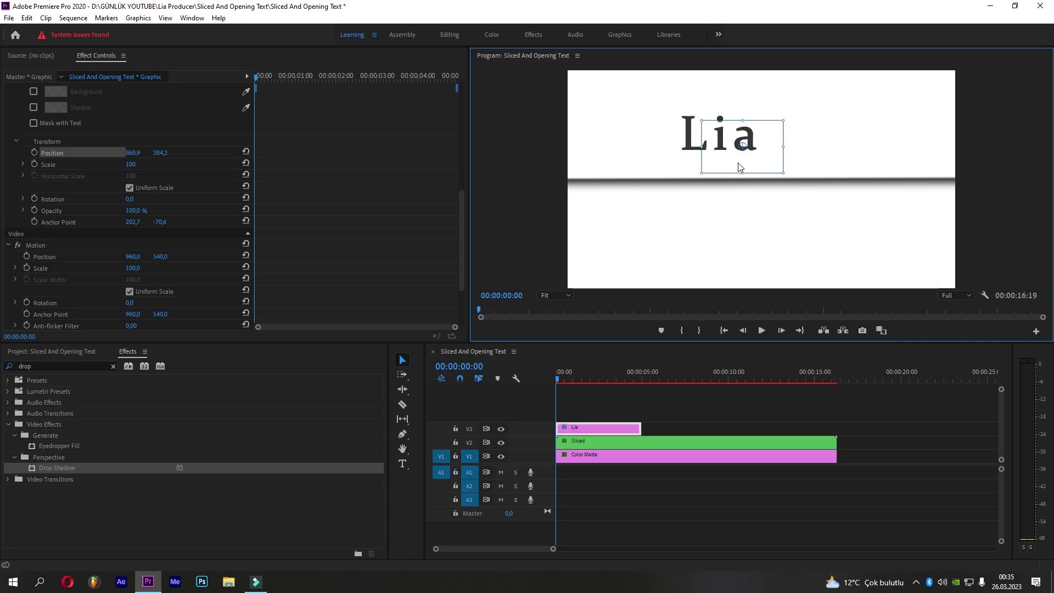
At 75% preview zoom, lower the Lia title to 888.8, 466.3, then fit the frame
click(545, 297)
click(555, 343)
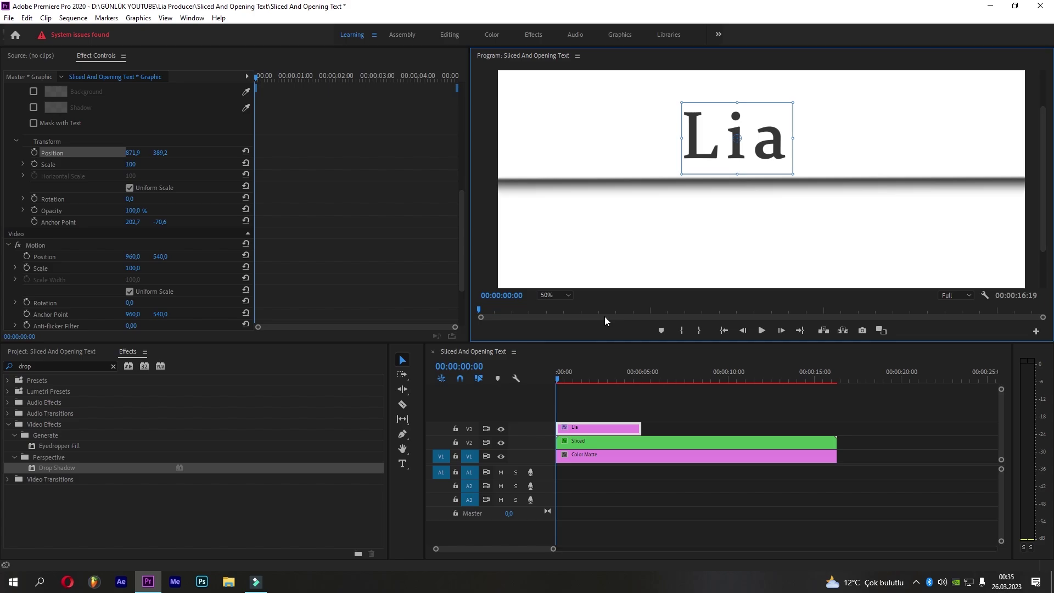
click(545, 296)
click(555, 354)
drag(735, 146, 742, 172)
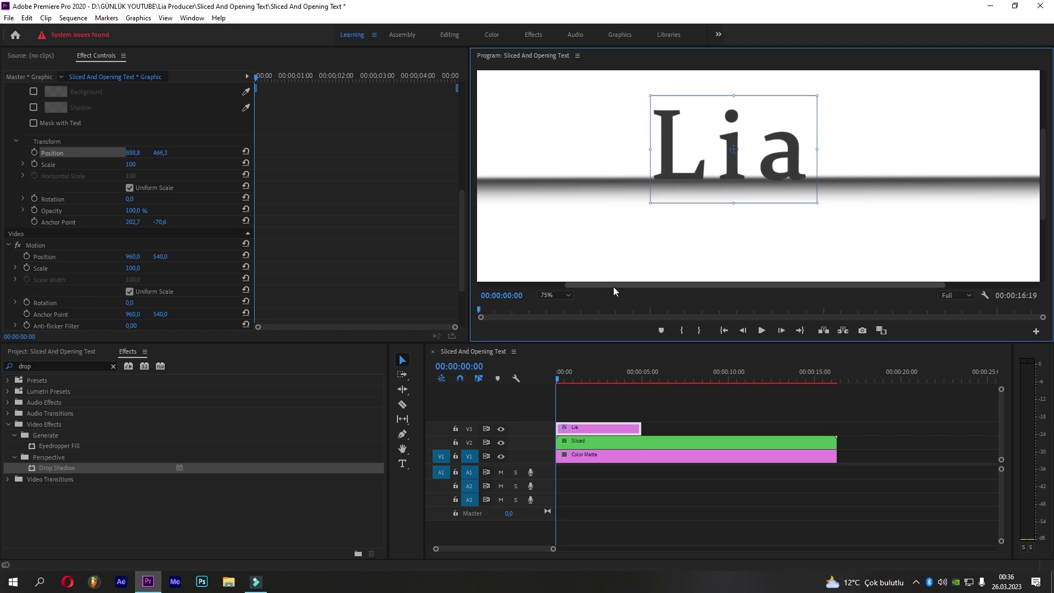
click(553, 295)
click(559, 303)
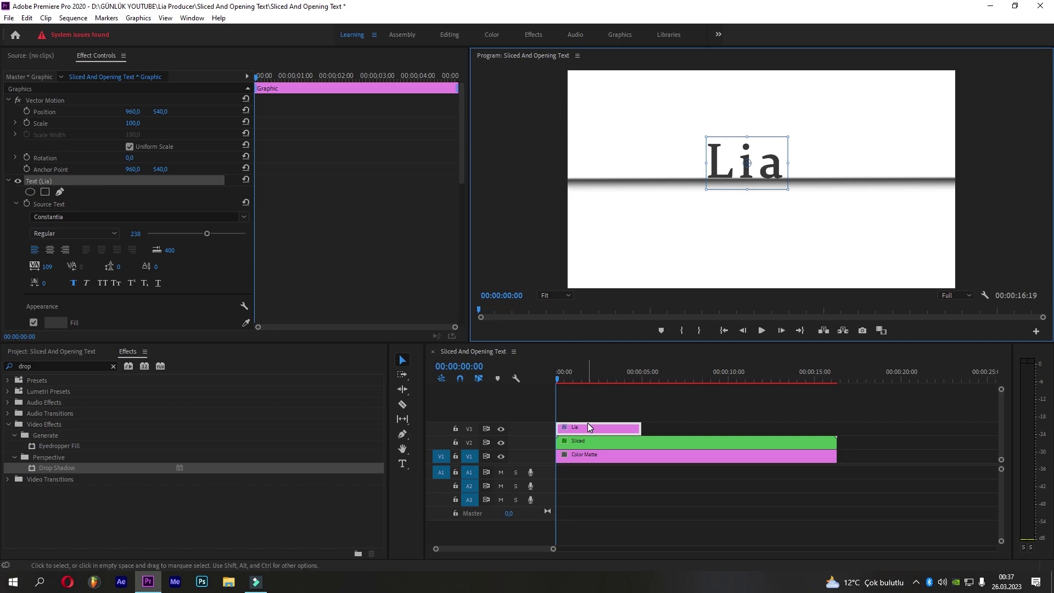
Copy the Lia clip to V4, extend both Lia clips to 16 seconds, and park the playhead at 3:36
drag(585, 427, 584, 421)
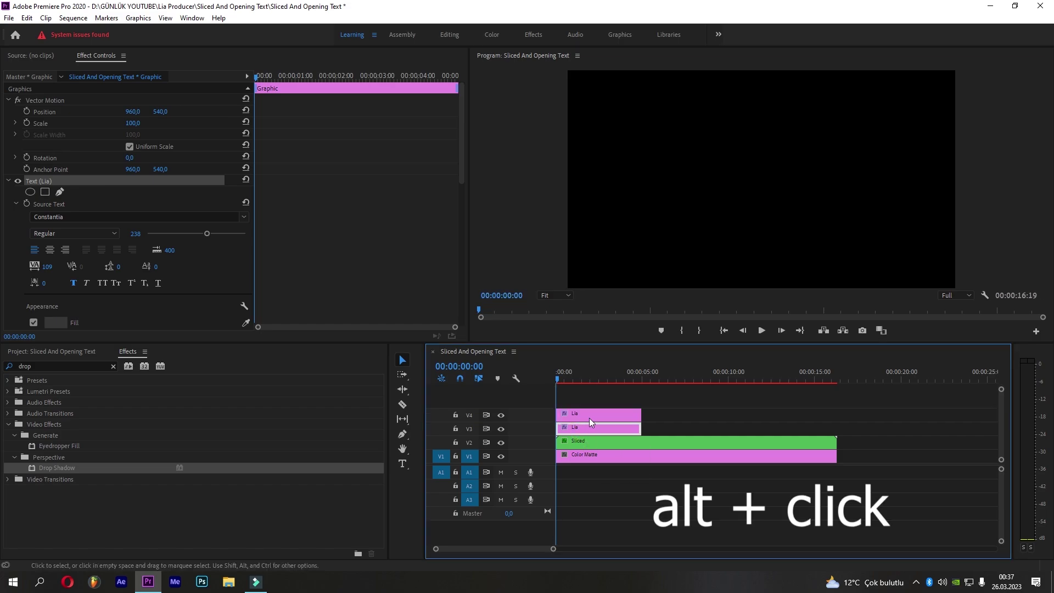
drag(584, 422, 588, 417)
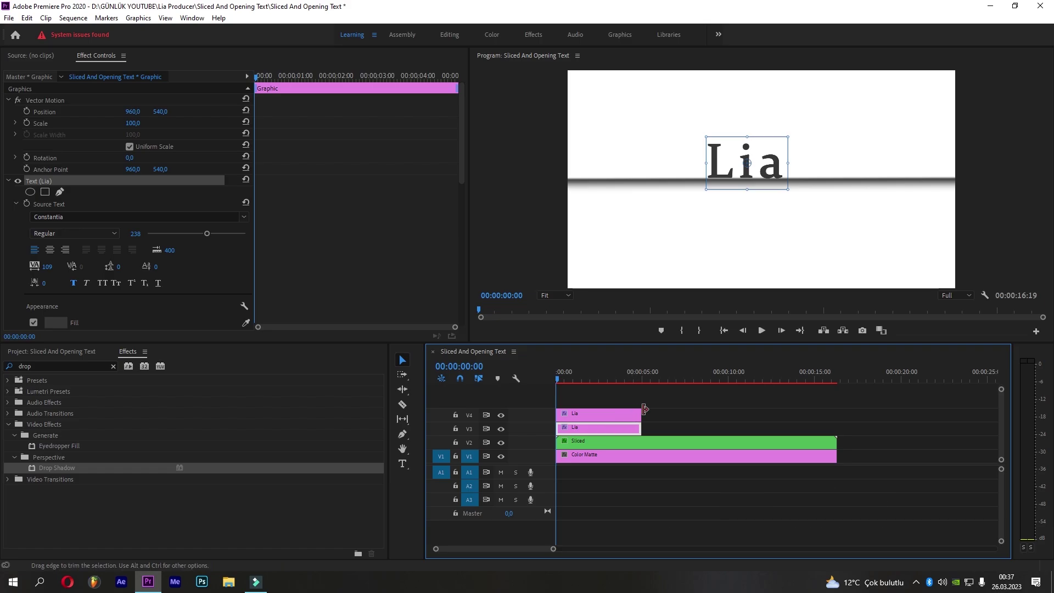
mouse_move(659, 385)
mouse_down()
mouse_move(631, 421)
mouse_move(835, 428)
mouse_up()
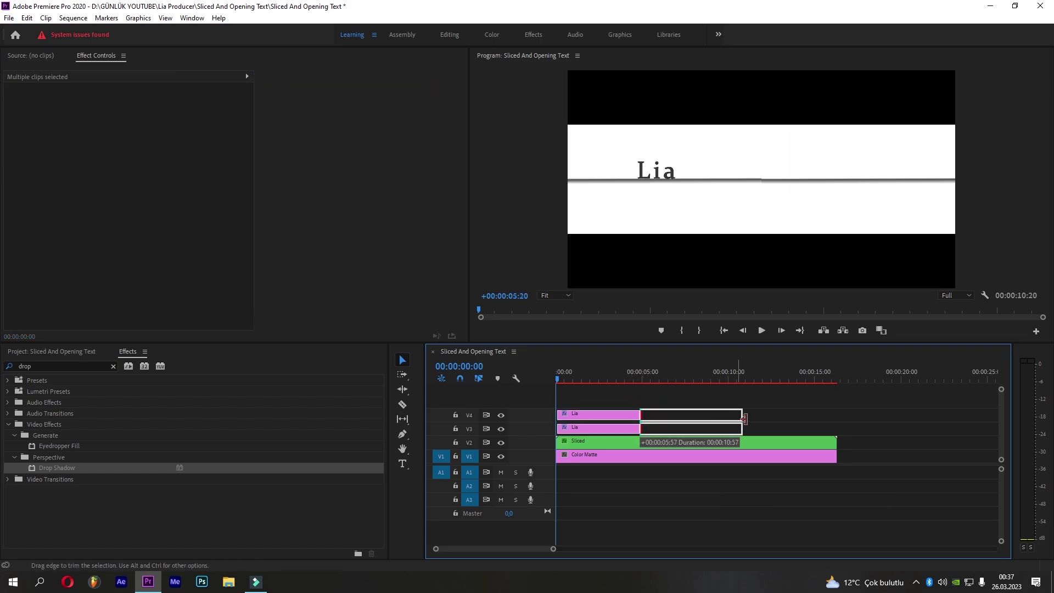
click(626, 391)
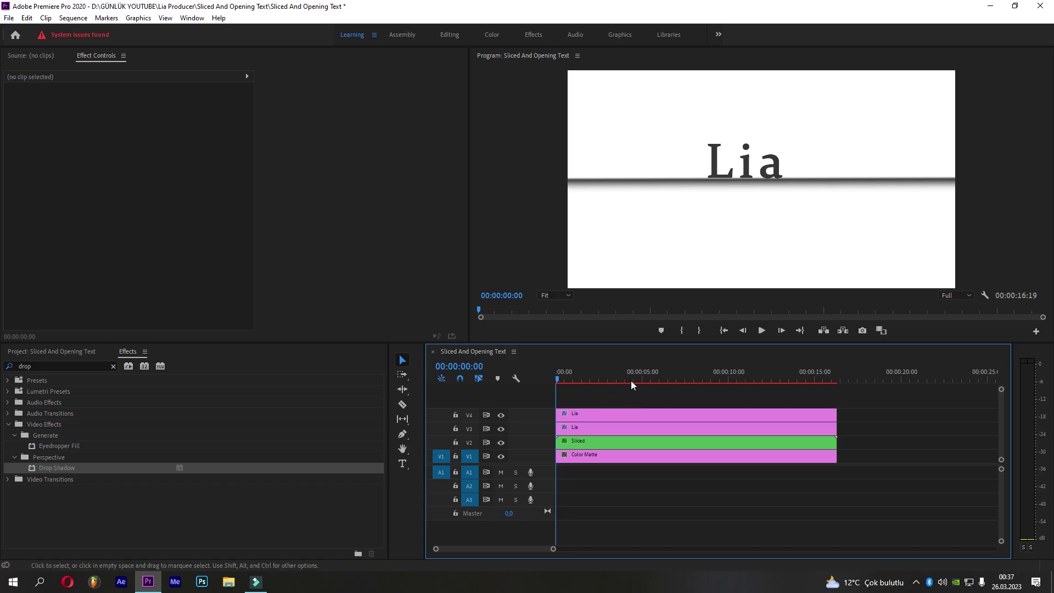
click(559, 376)
drag(559, 377, 617, 378)
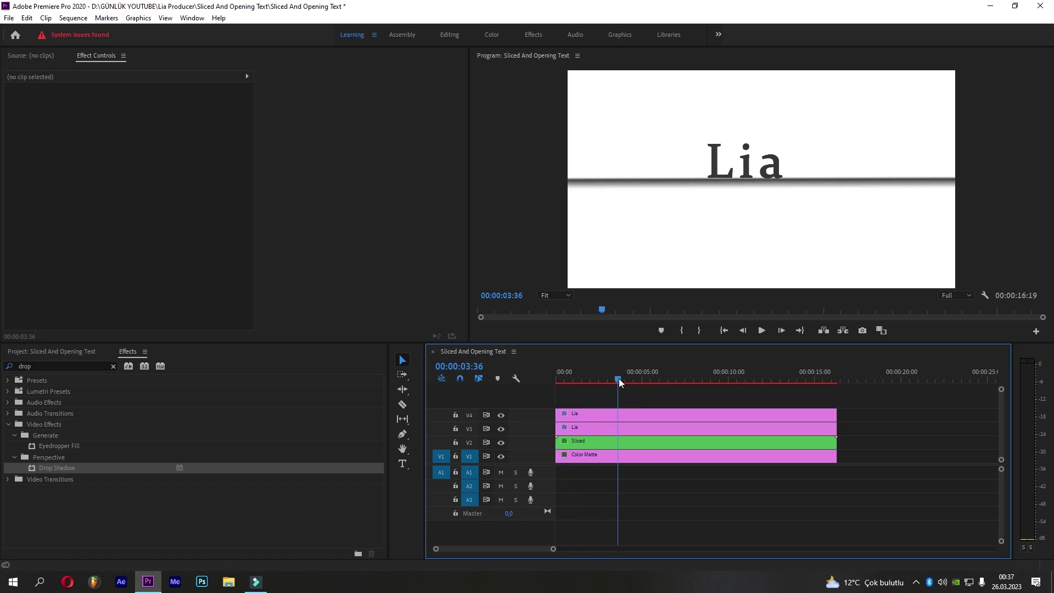
click(619, 418)
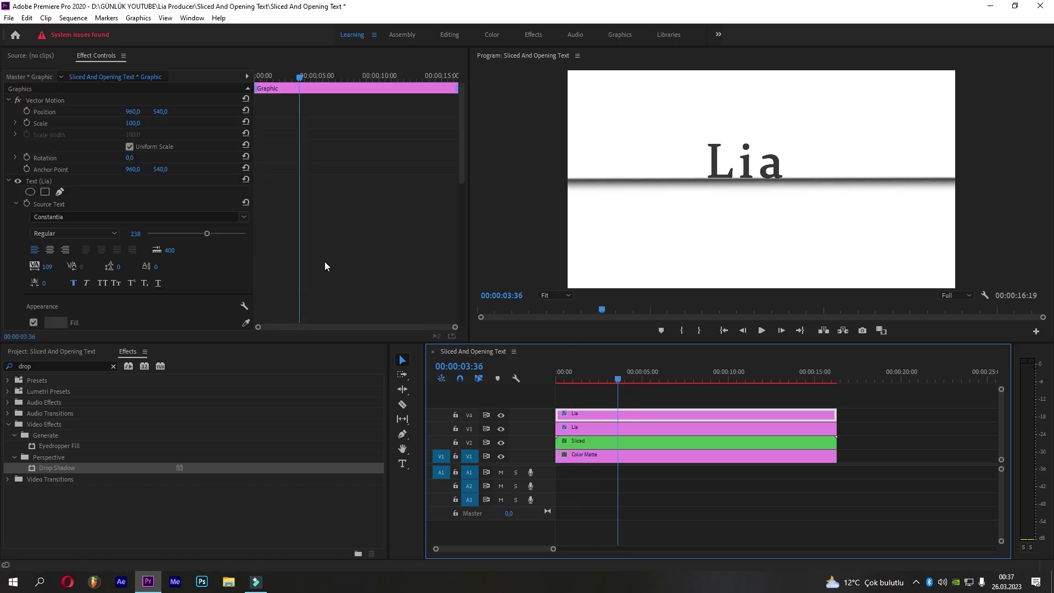
Move the V4 Lia copy to 888.8, 679.3 and raise the upper Lia title slightly
scroll(324, 262, down, 5)
scroll(304, 240, down, 1)
click(160, 239)
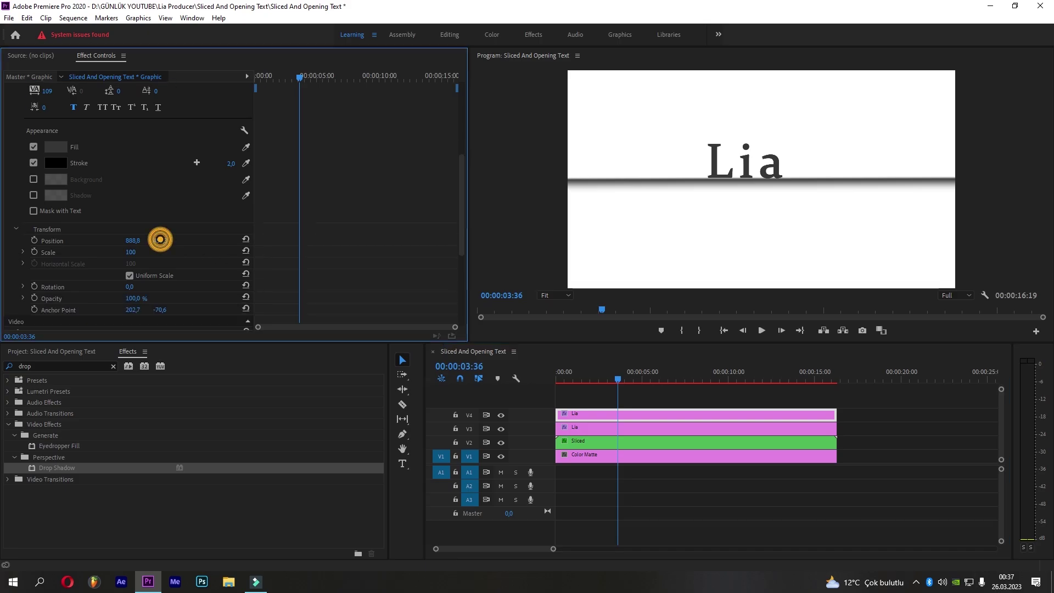
drag(160, 239, 407, 236)
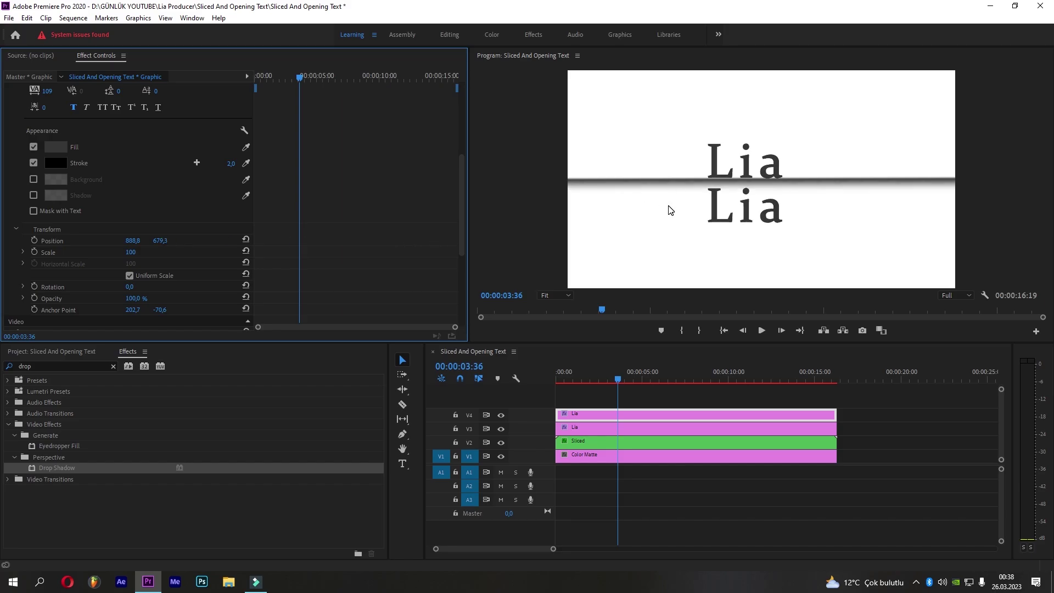
click(624, 427)
scroll(361, 233, down, 5)
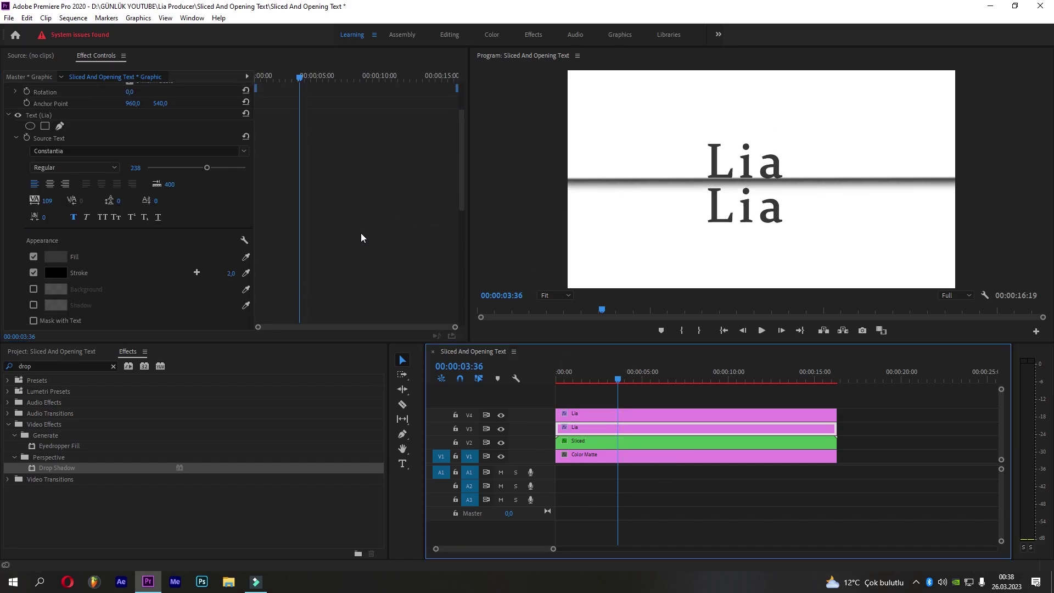
drag(163, 219, 151, 218)
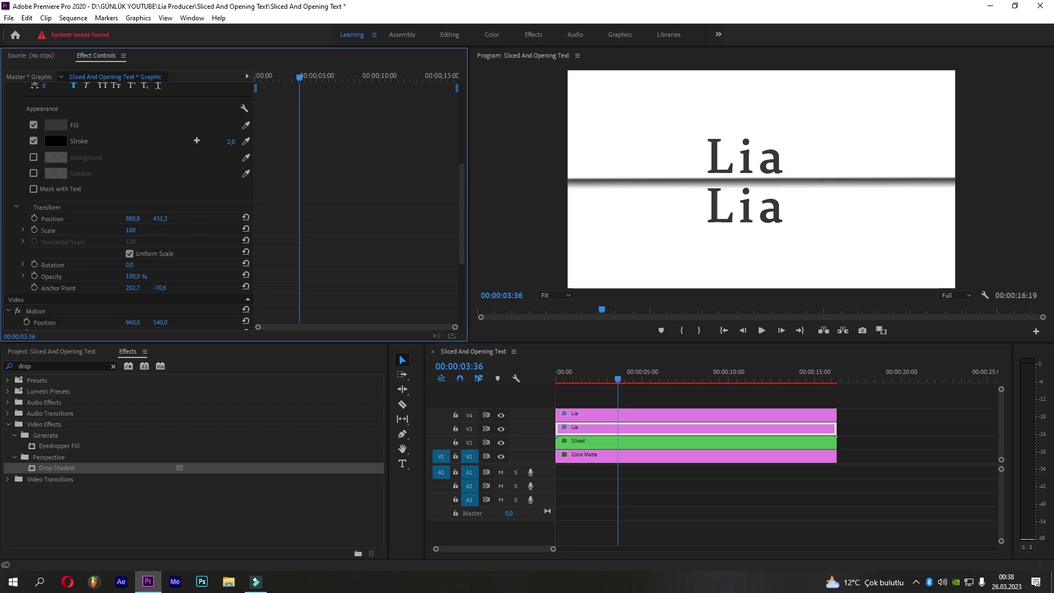
Replace the lower Lia title's text with 'Producer'
click(402, 463)
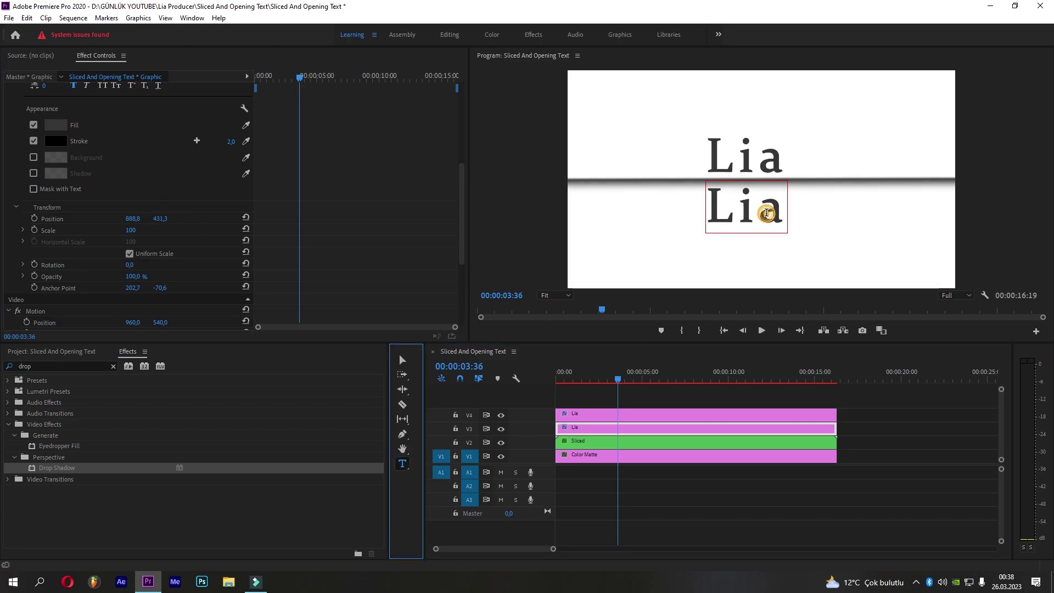
click(765, 206)
key(ctrl+a)
text(Pro)
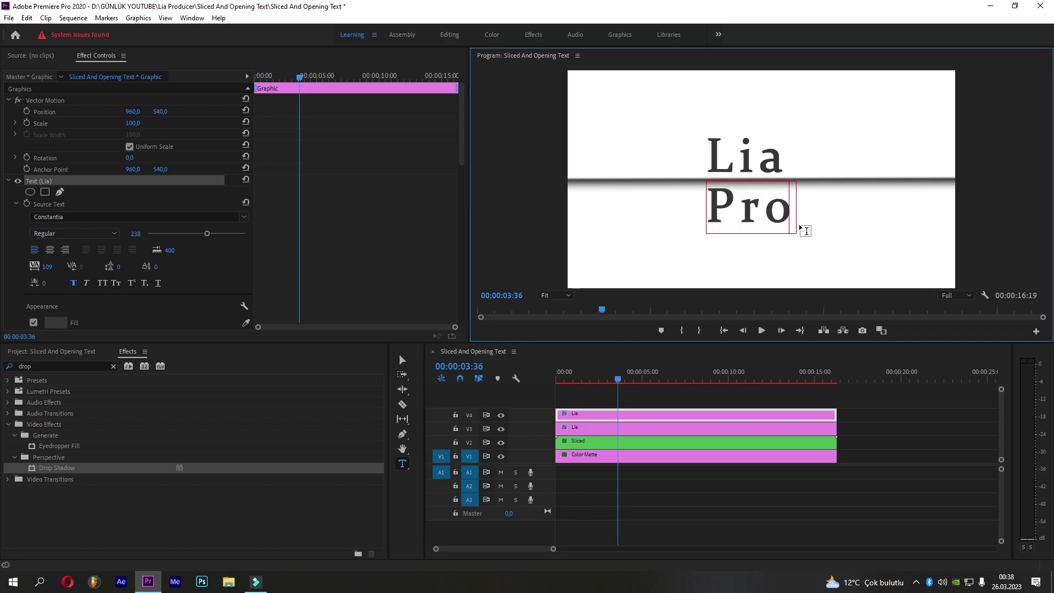
text(ducer)
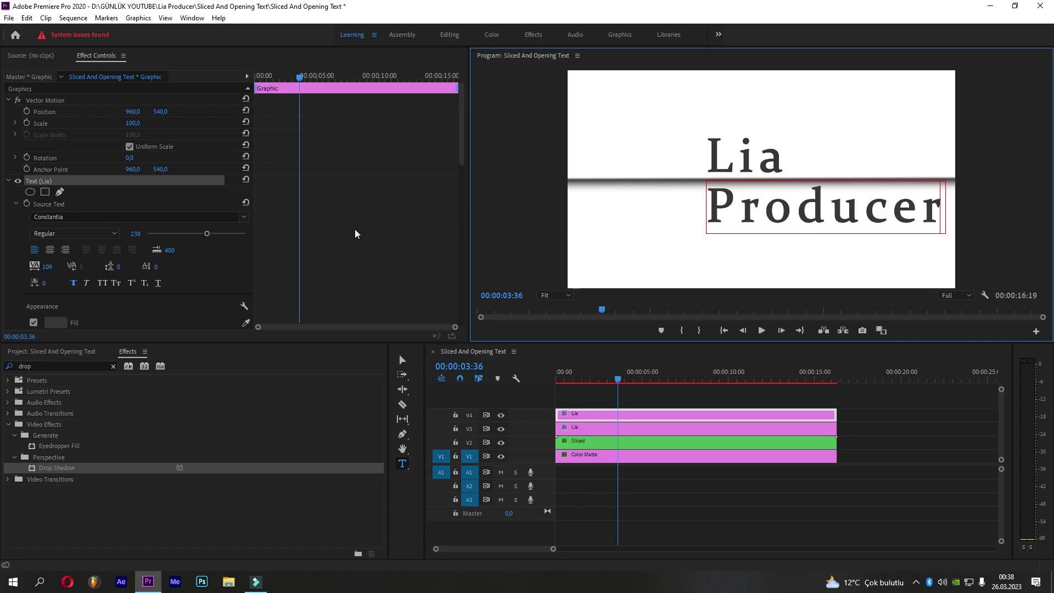
click(345, 281)
Drag Producer and Lia onto the horizontal centre guide of the frame
click(403, 360)
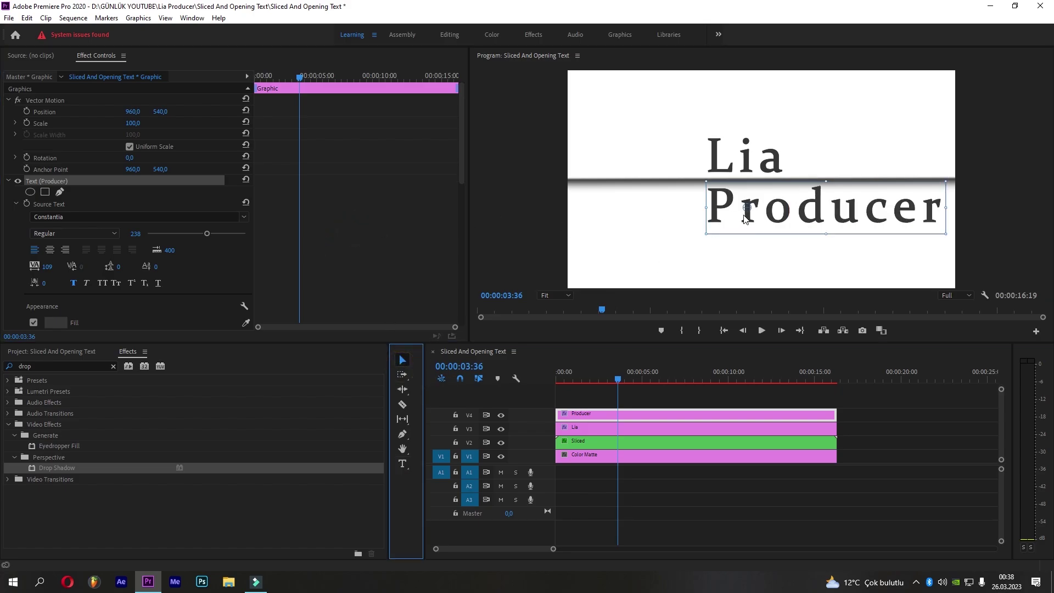
click(745, 217)
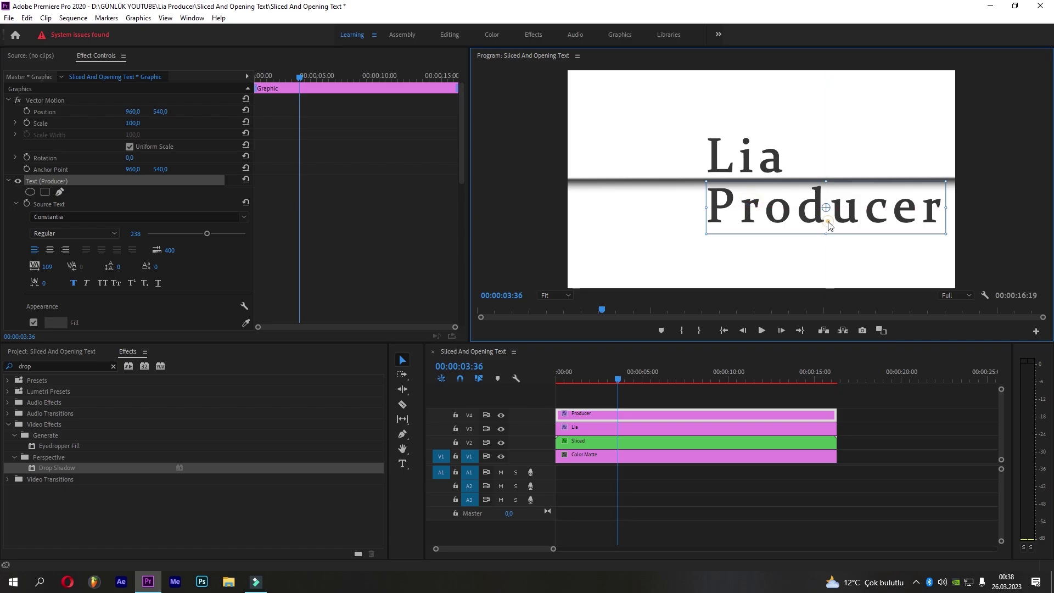
drag(797, 224, 760, 220)
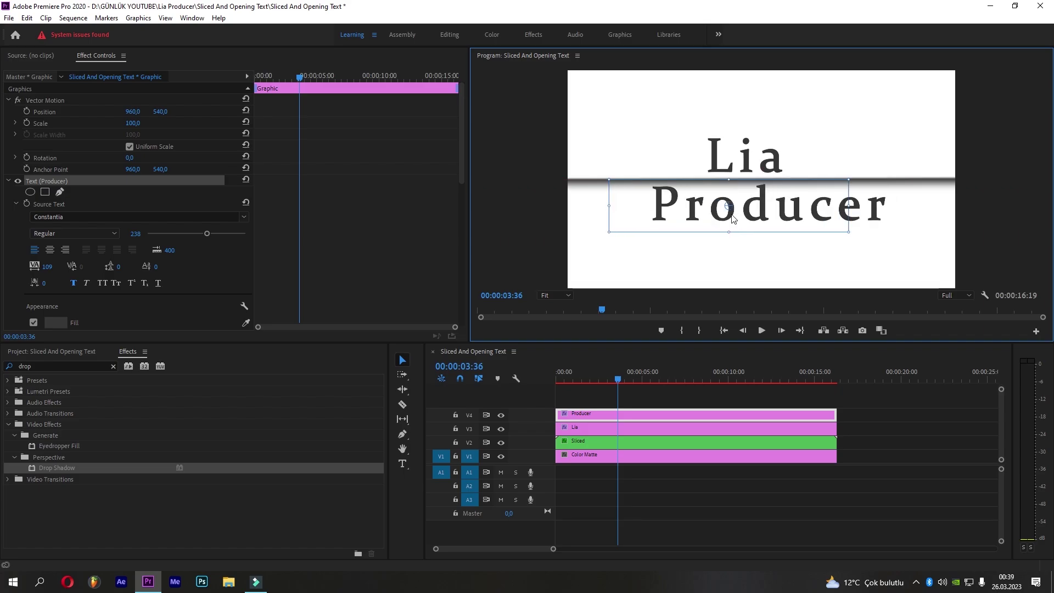
drag(741, 218, 783, 207)
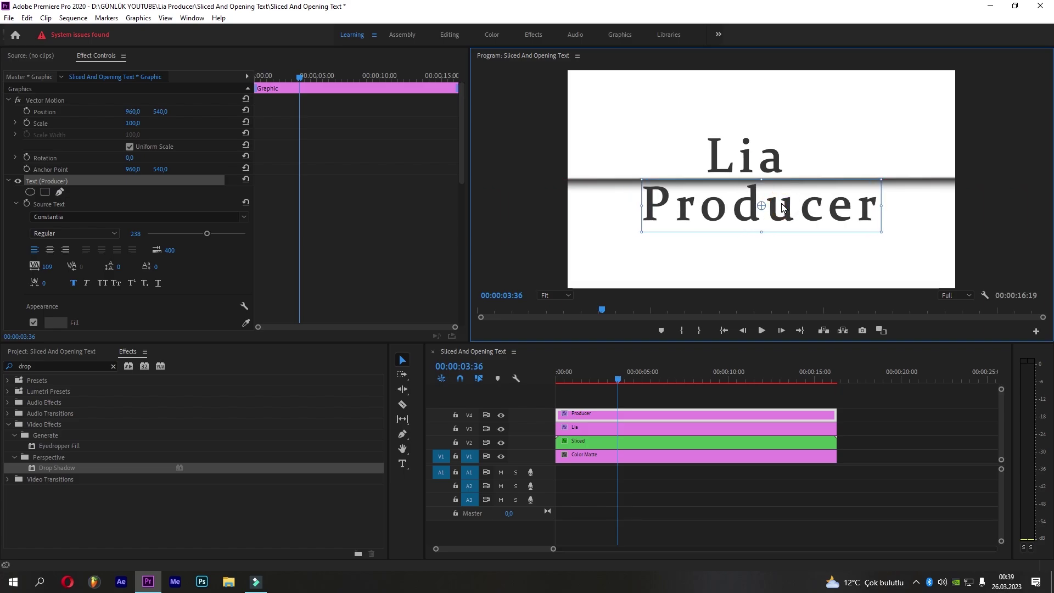
click(759, 167)
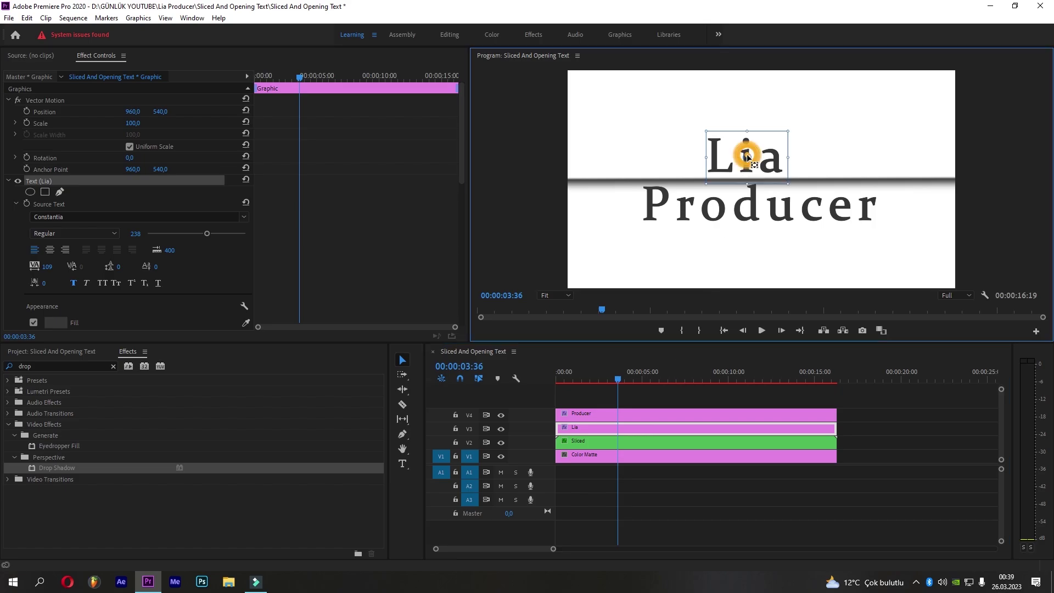
drag(760, 167, 771, 166)
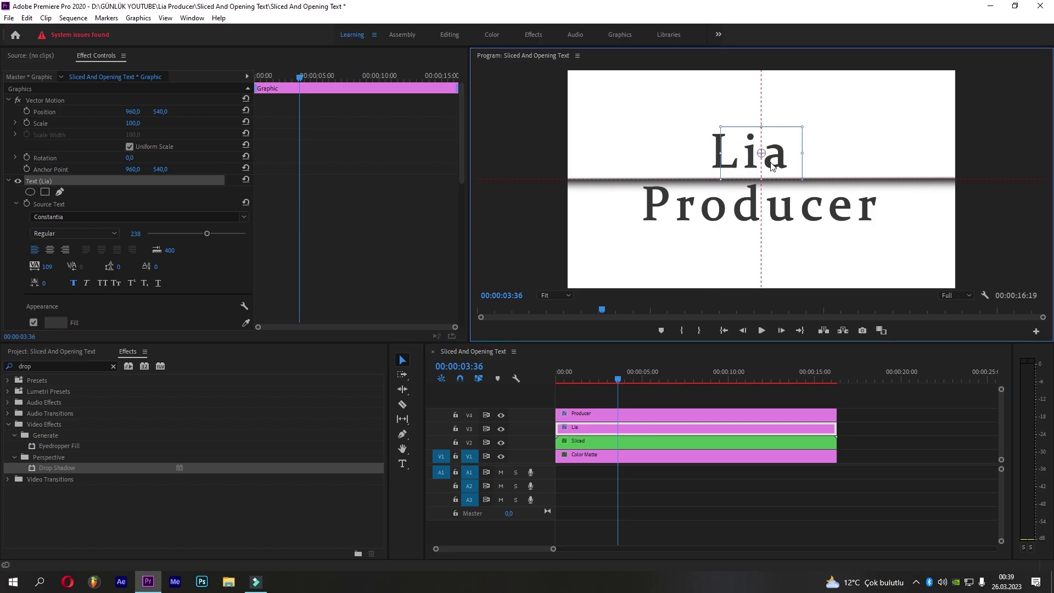
Open the nested Sliced sequence and select its Color Matte clip
click(681, 394)
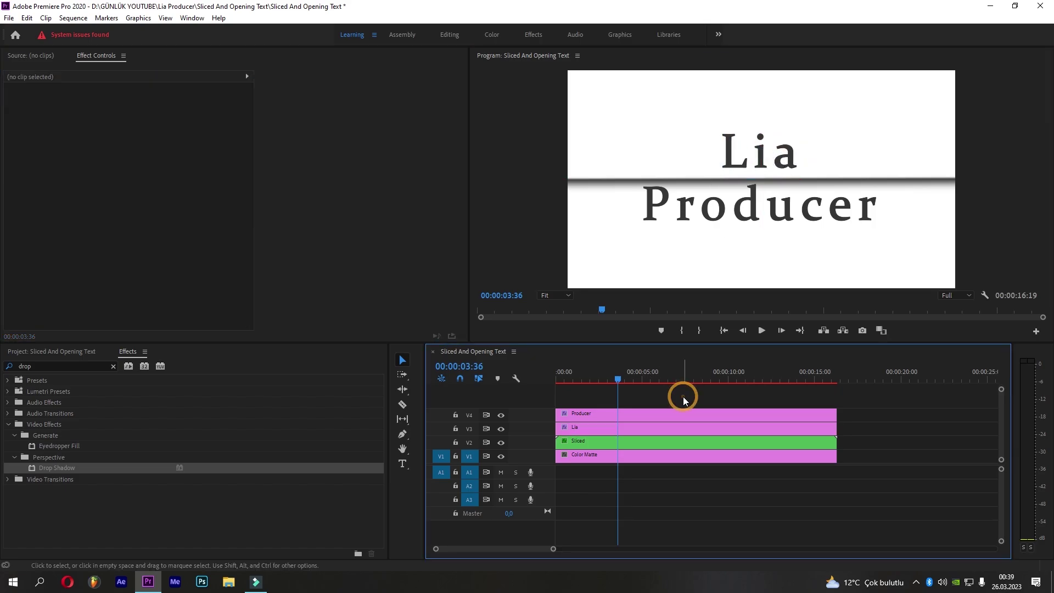
click(651, 440)
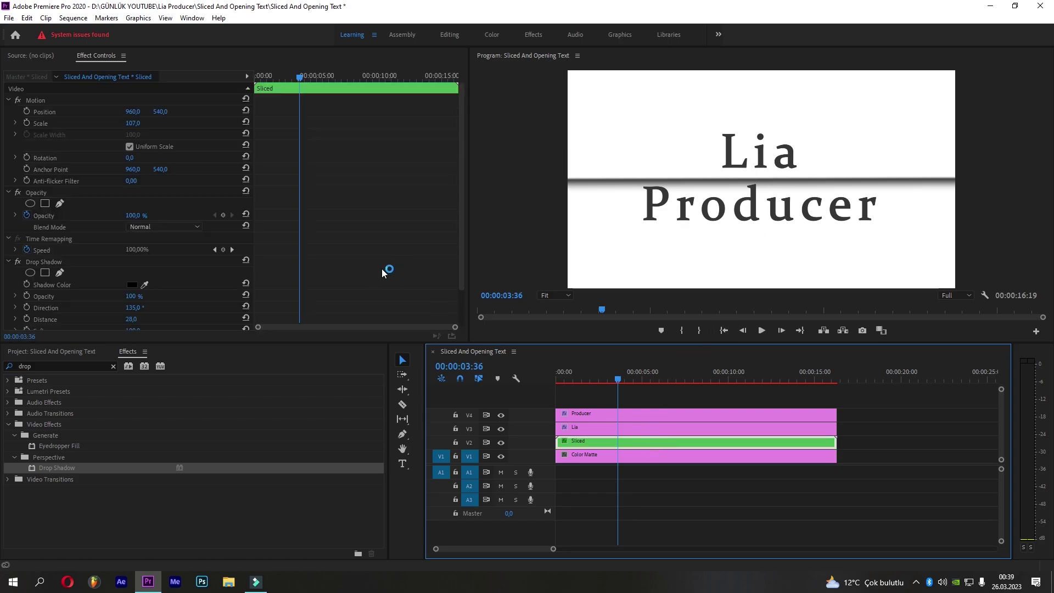
scroll(381, 268, down, 2)
scroll(381, 269, up, 2)
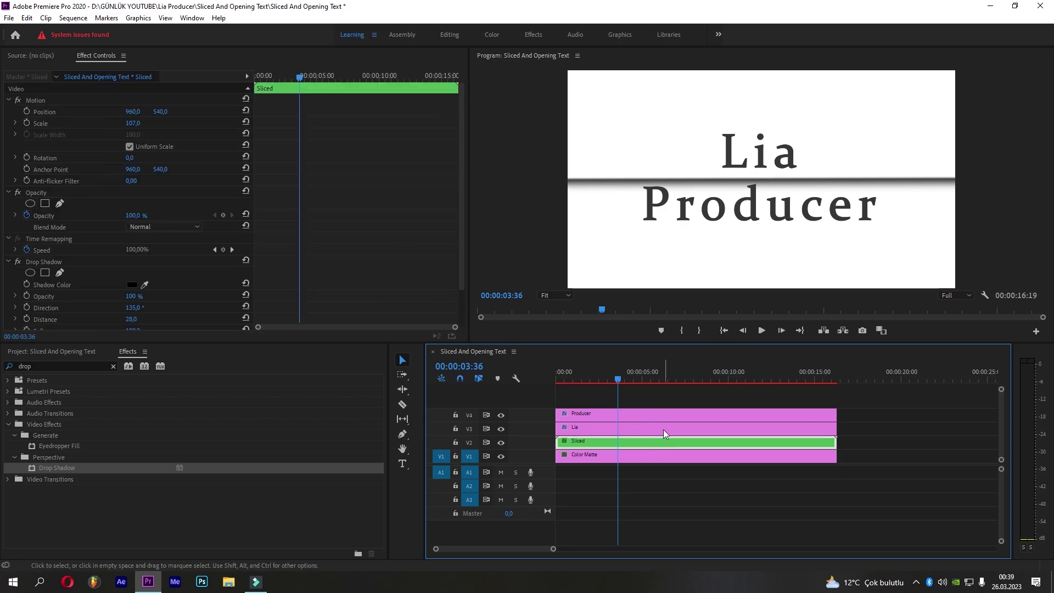
double_click(607, 443)
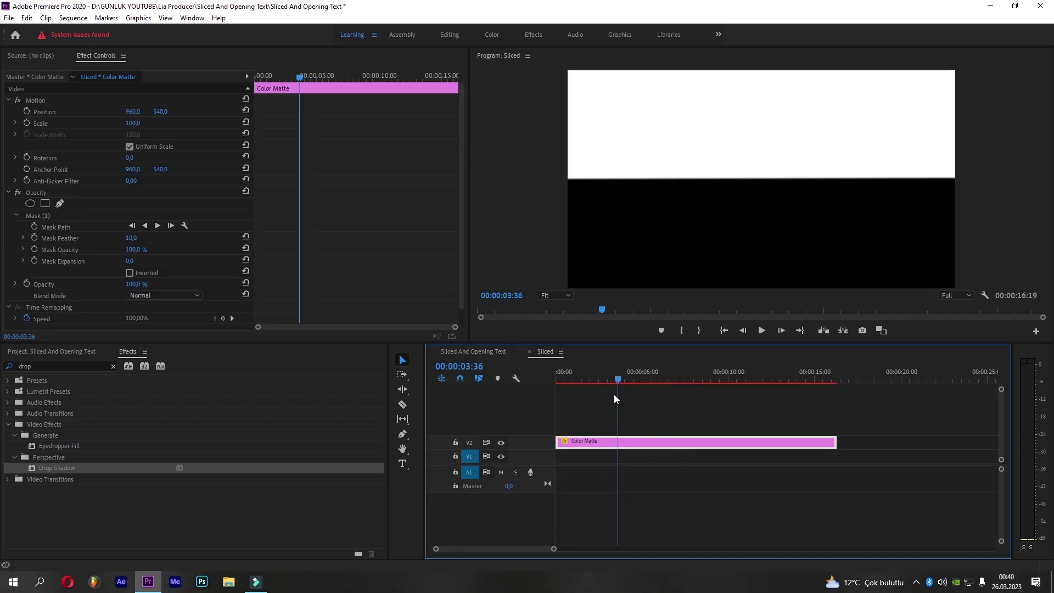
click(621, 442)
Set the Color Matte's Mask Feather to 0 and close the nested Sliced sequence
click(544, 297)
click(560, 343)
click(554, 295)
click(562, 352)
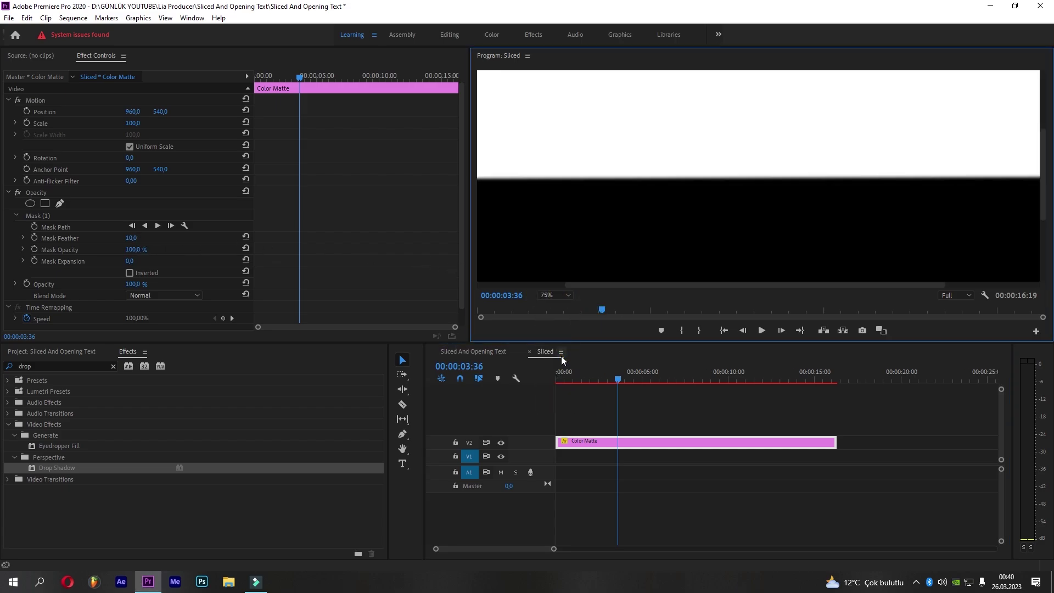
click(144, 240)
text(0)
click(184, 245)
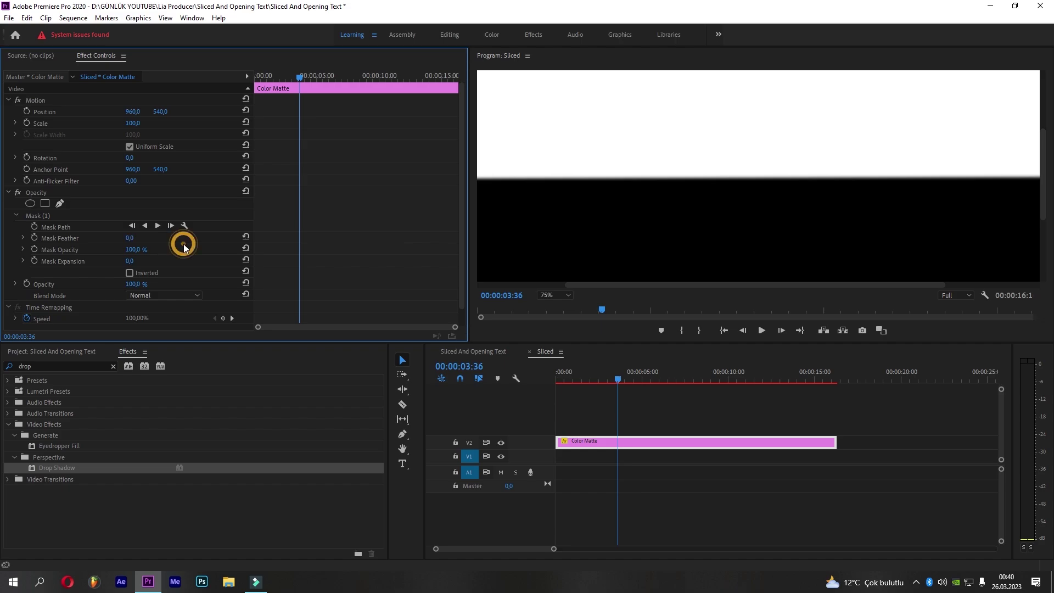
click(546, 295)
click(549, 306)
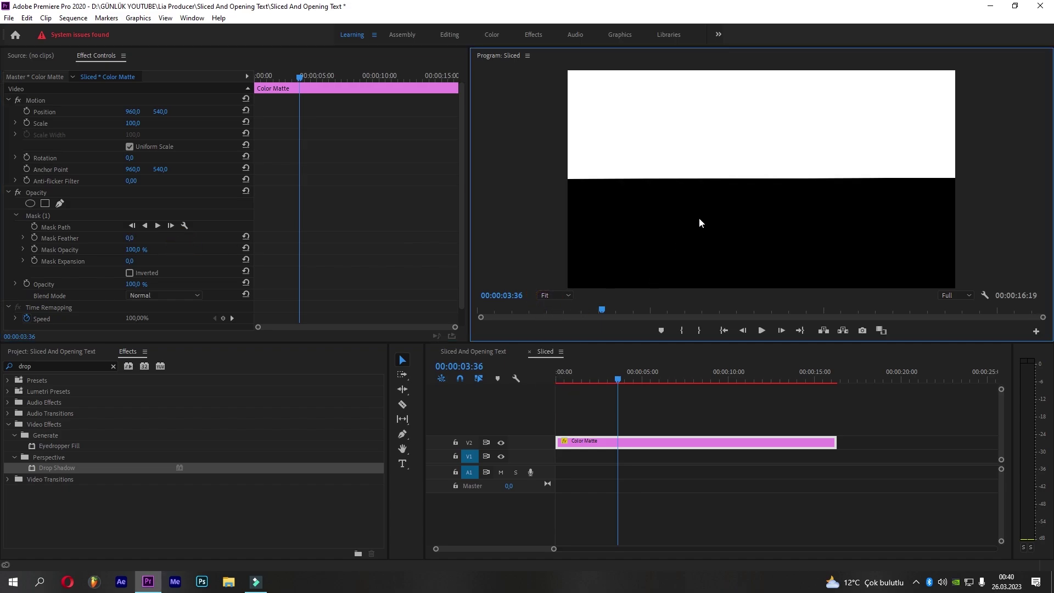
click(529, 351)
Give the Sliced clip's Drop Shadow a Distance of 34 and Softness of 120
click(651, 398)
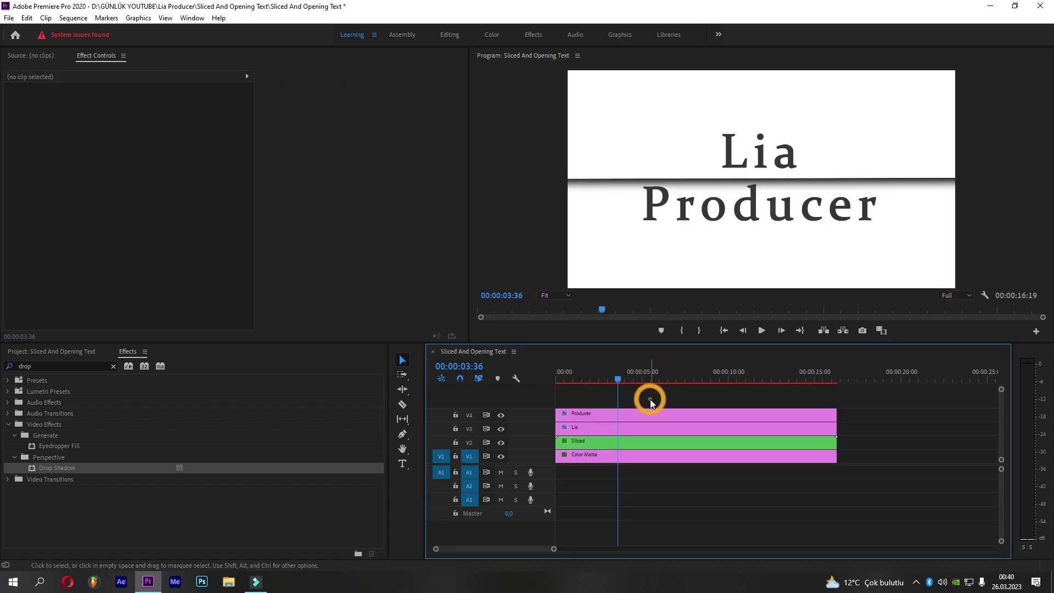
click(618, 442)
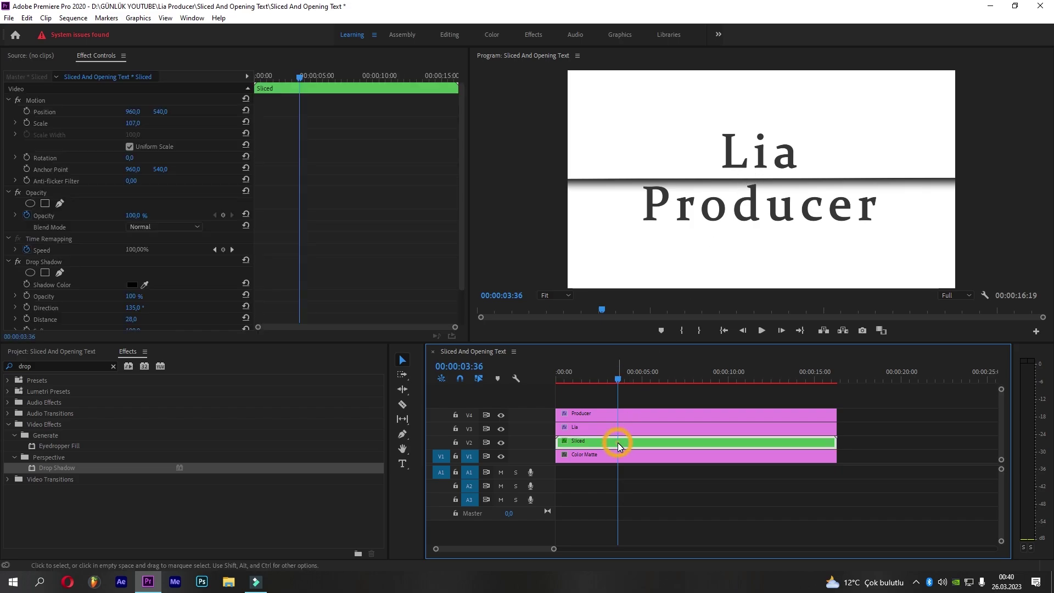
scroll(187, 304, down, 2)
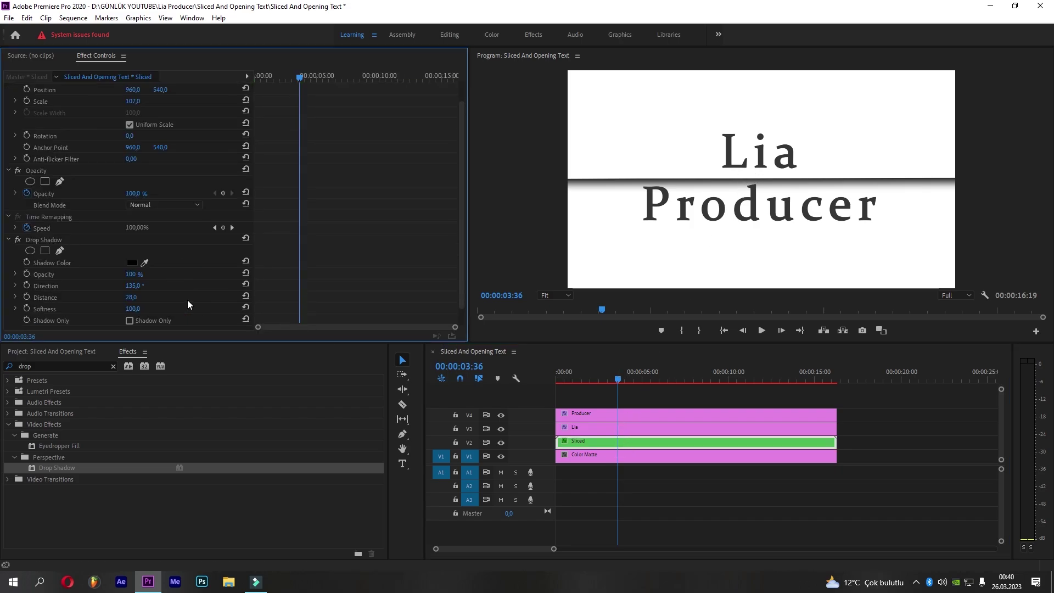
click(134, 277)
text(34)
click(200, 274)
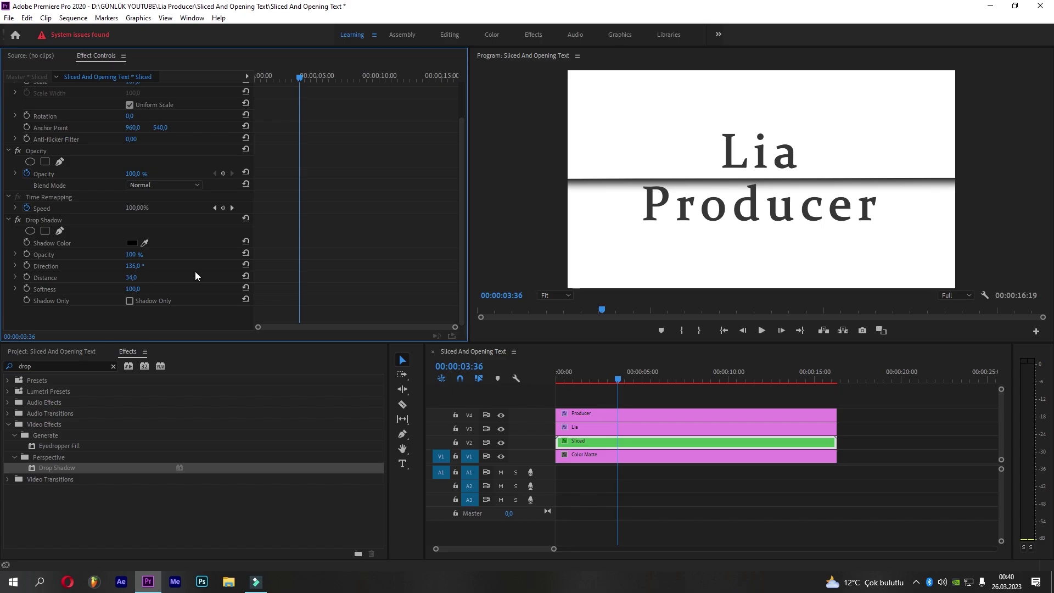
click(131, 290)
text(1)
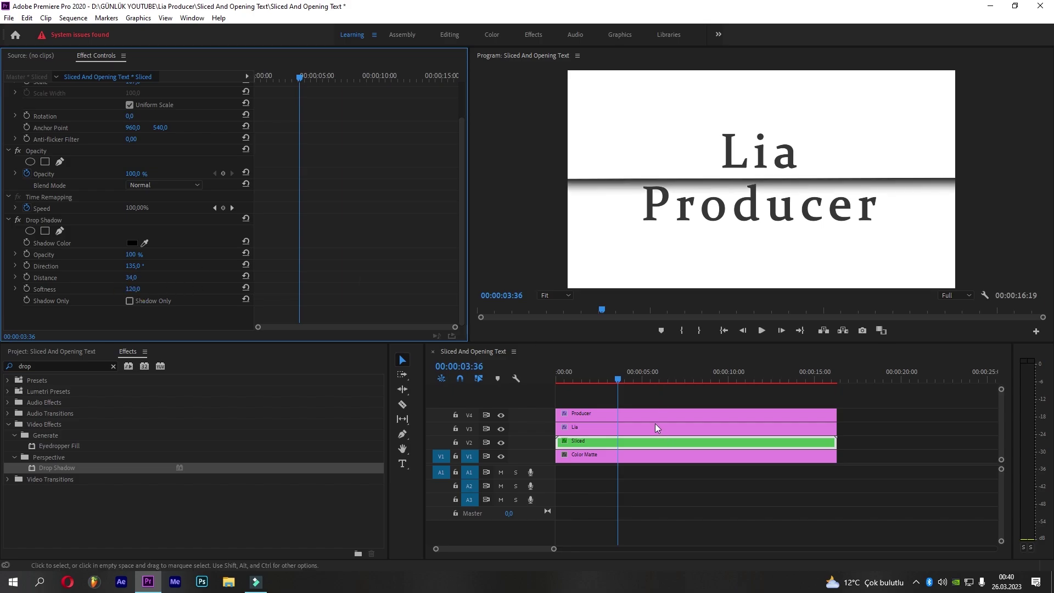
Nudge Producer's Position Y to 677,3 with the arrow key
click(653, 416)
scroll(312, 273, down, 5)
click(163, 274)
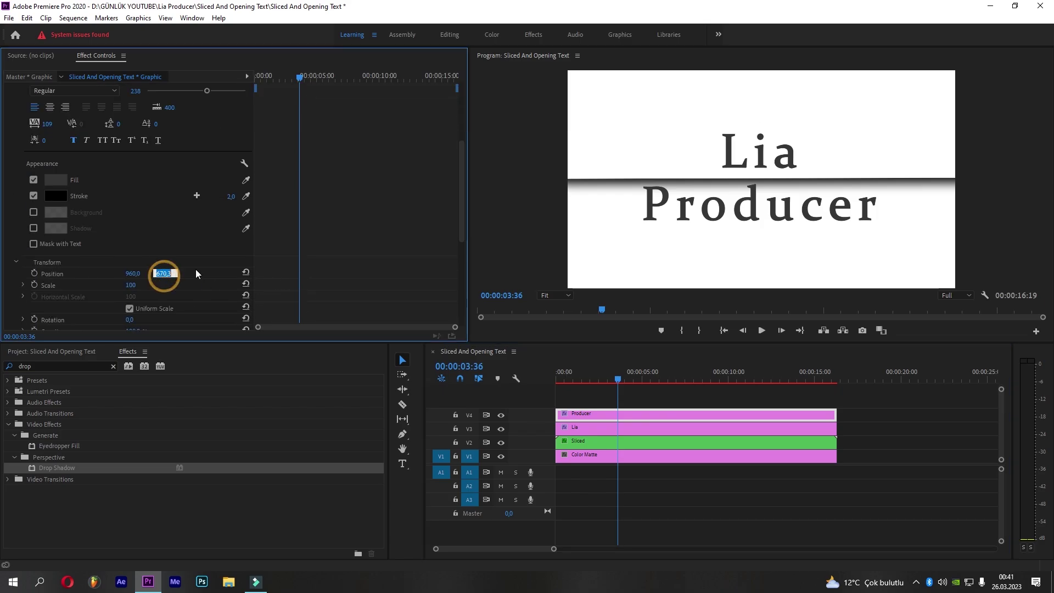
key(Up)
key(Up)
key(Up)
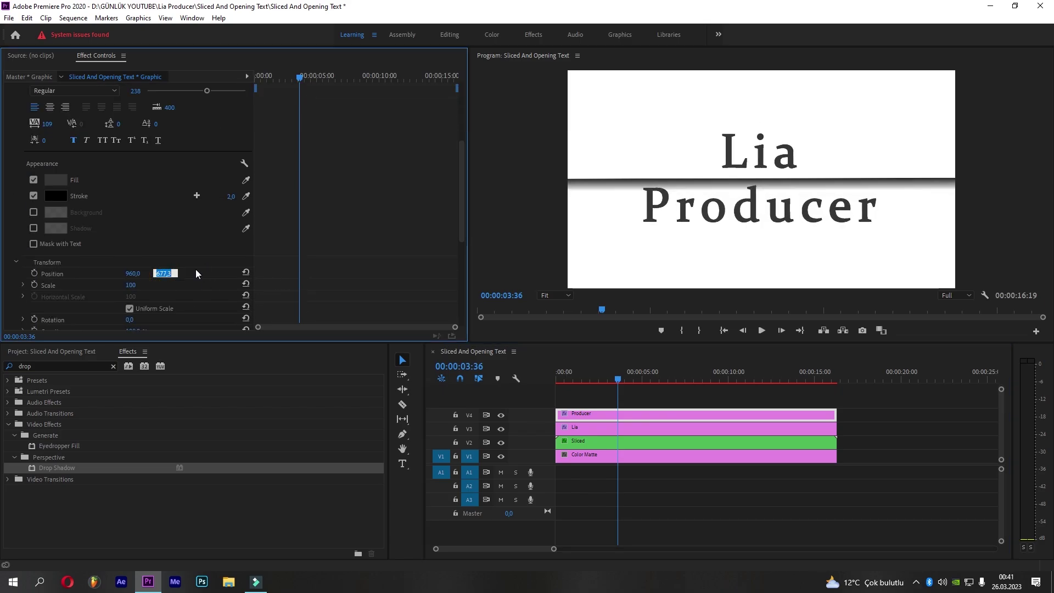
click(335, 246)
Hide the Lia and Producer tracks and jump to the sequence start
click(708, 394)
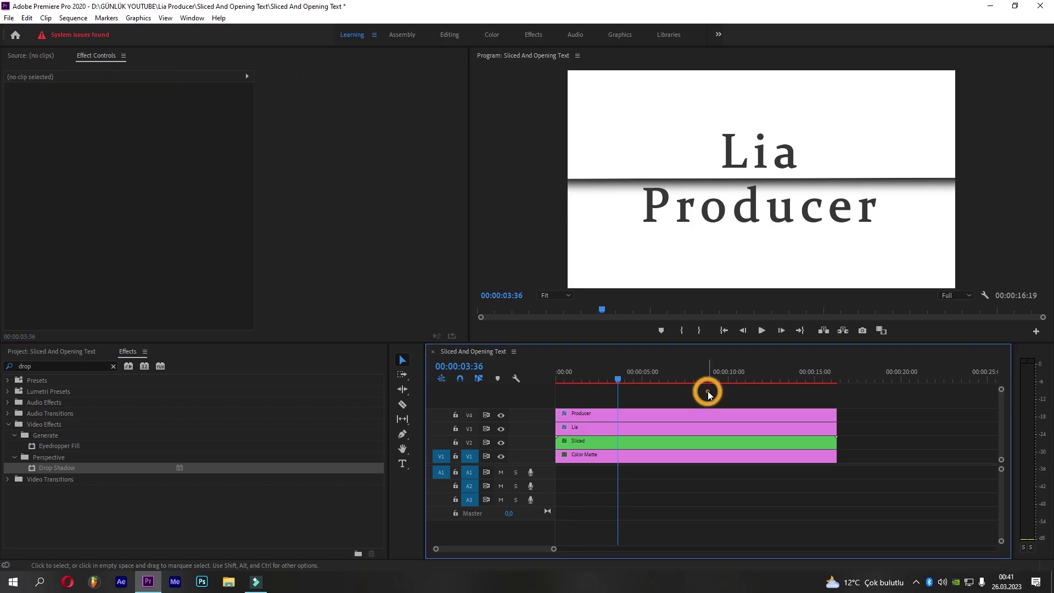
drag(617, 377, 605, 383)
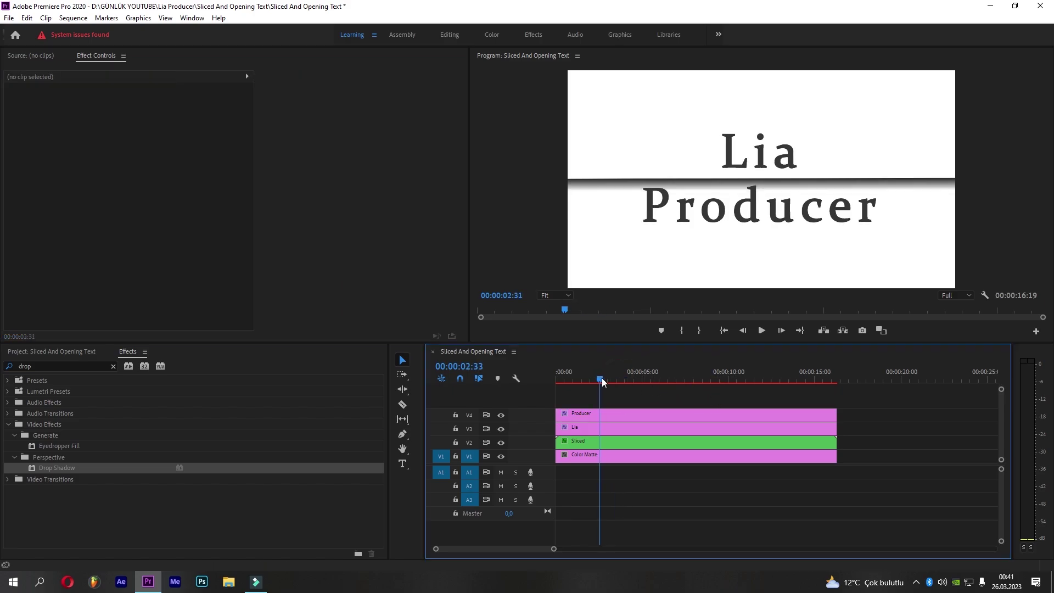
click(500, 428)
click(501, 415)
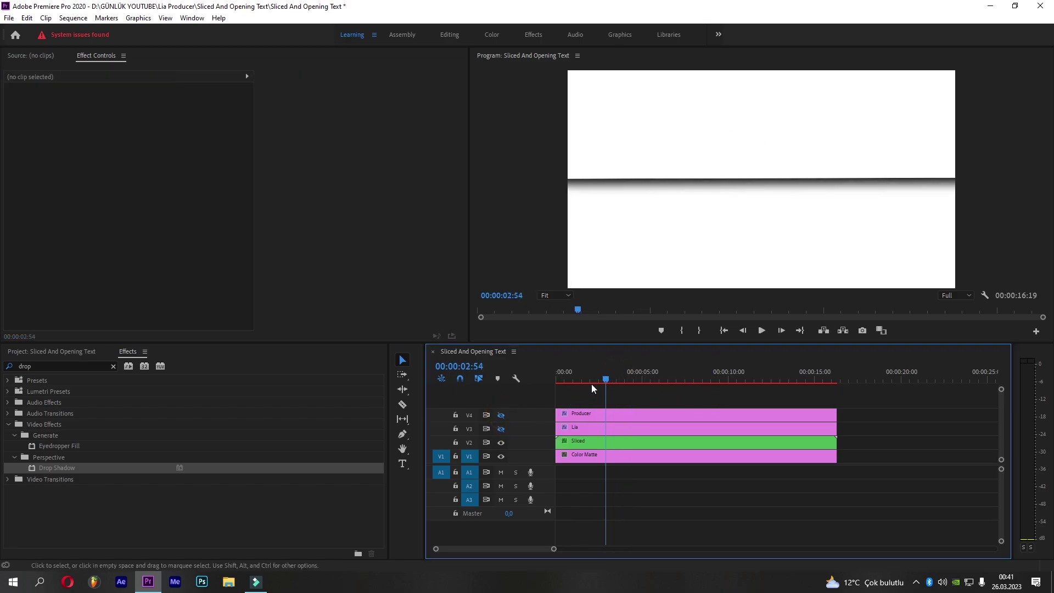
key(Home)
Keyframe Sliced's Opacity at 0% and add a second keyframe at 00:00:02:04
click(588, 441)
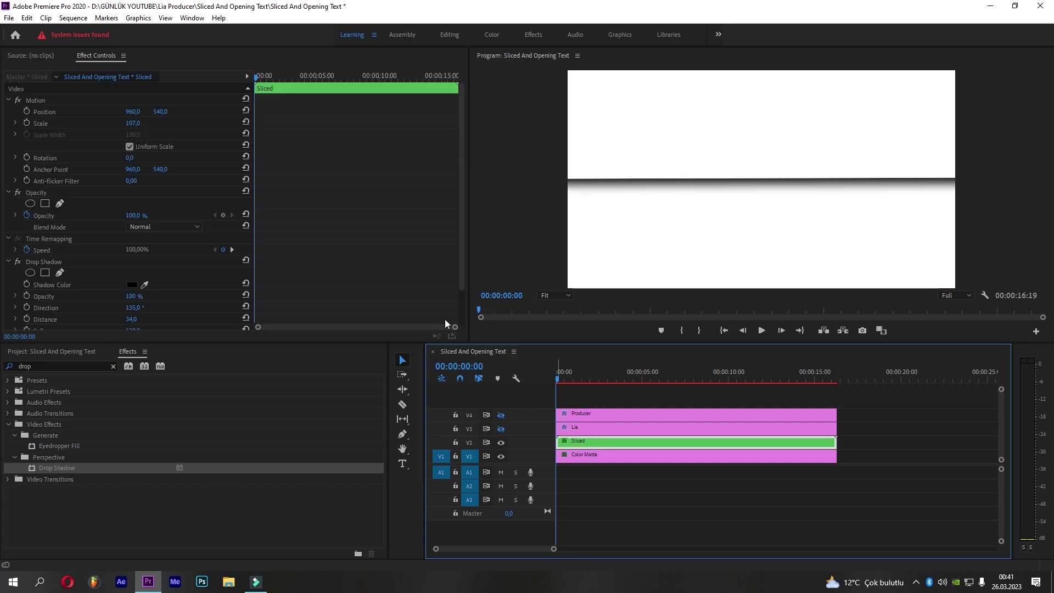
scroll(353, 270, down, 1)
drag(144, 206, 141, 204)
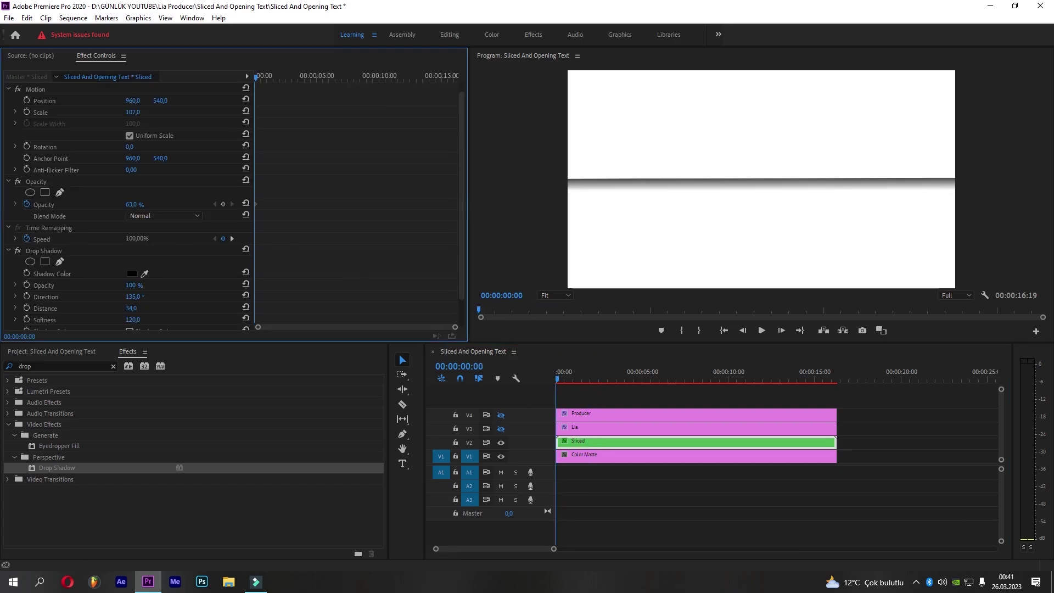
drag(455, 328, 363, 328)
drag(256, 76, 332, 80)
click(223, 204)
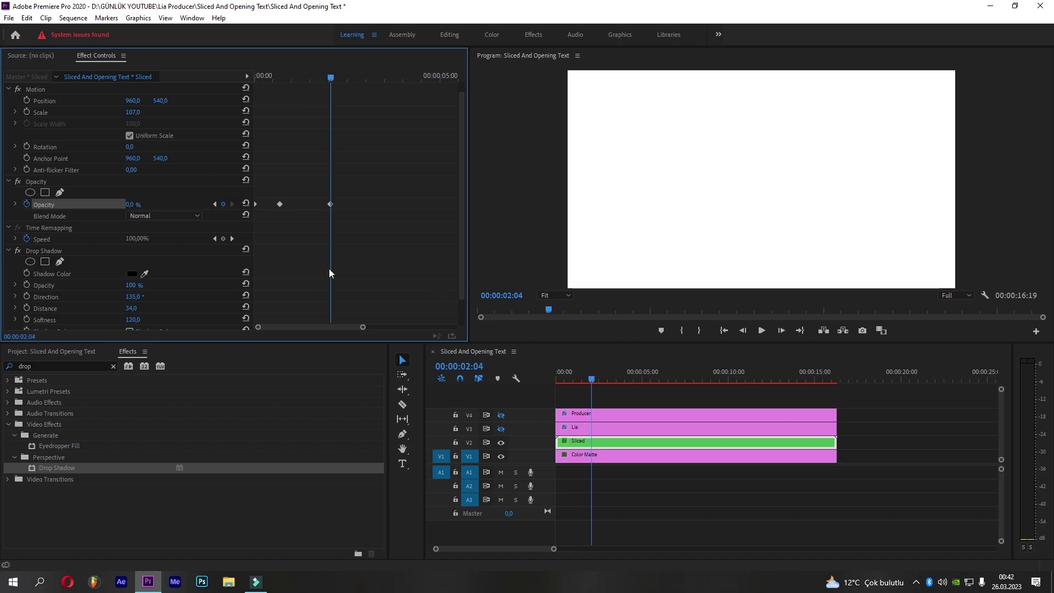
Set the 00:00:02:04 opacity keyframe to 100% and scrub to preview the fade-in
click(216, 204)
click(232, 204)
click(246, 204)
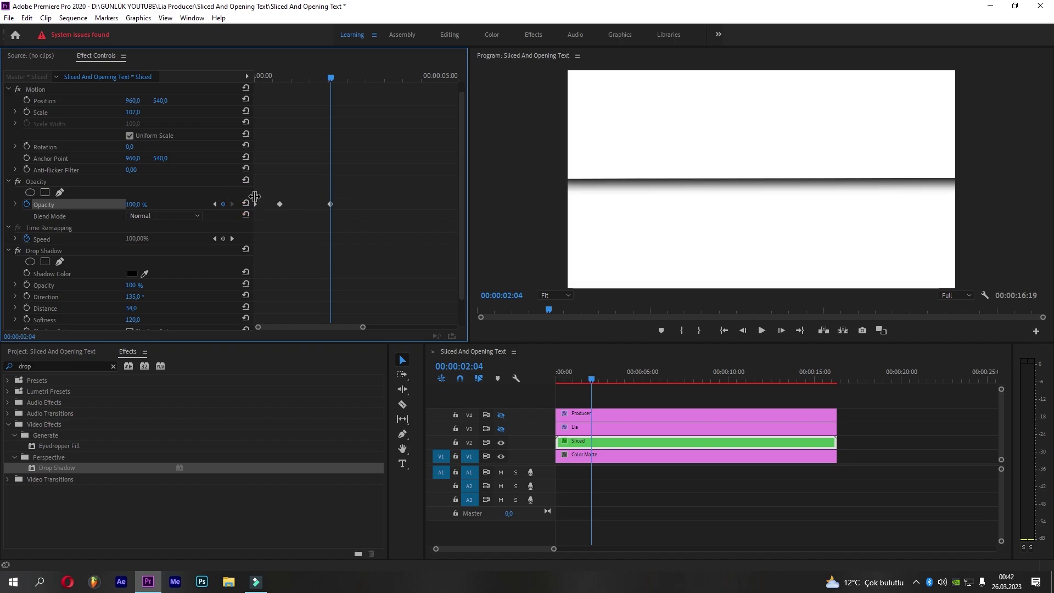
mouse_move(332, 78)
mouse_down()
mouse_move(301, 87)
mouse_move(365, 89)
mouse_up()
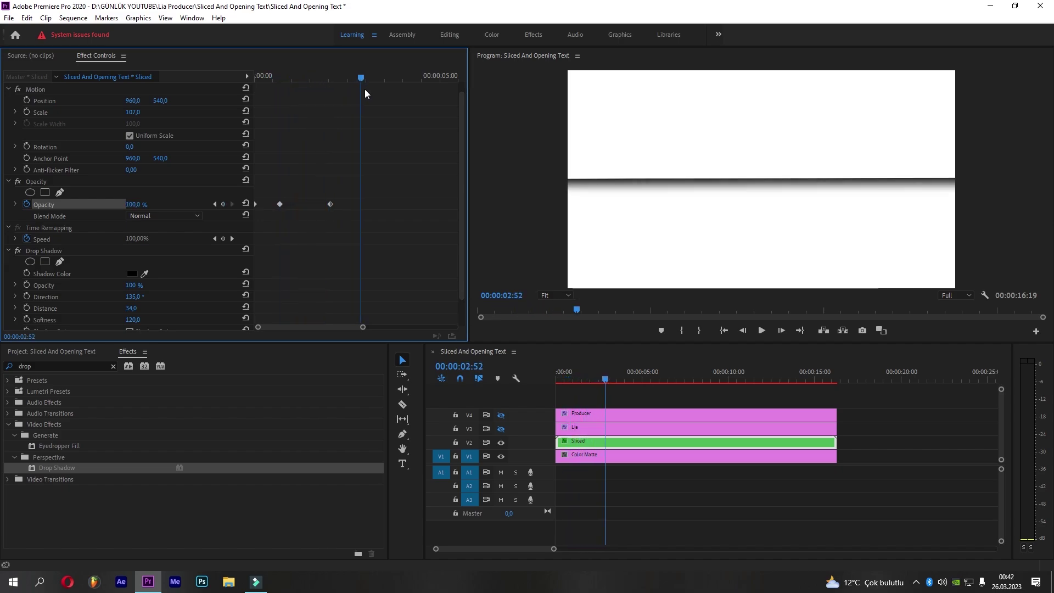
click(215, 204)
Show V3 and V4 again and trim Lia and Producer to start at 00:00:02:04
click(500, 428)
click(501, 416)
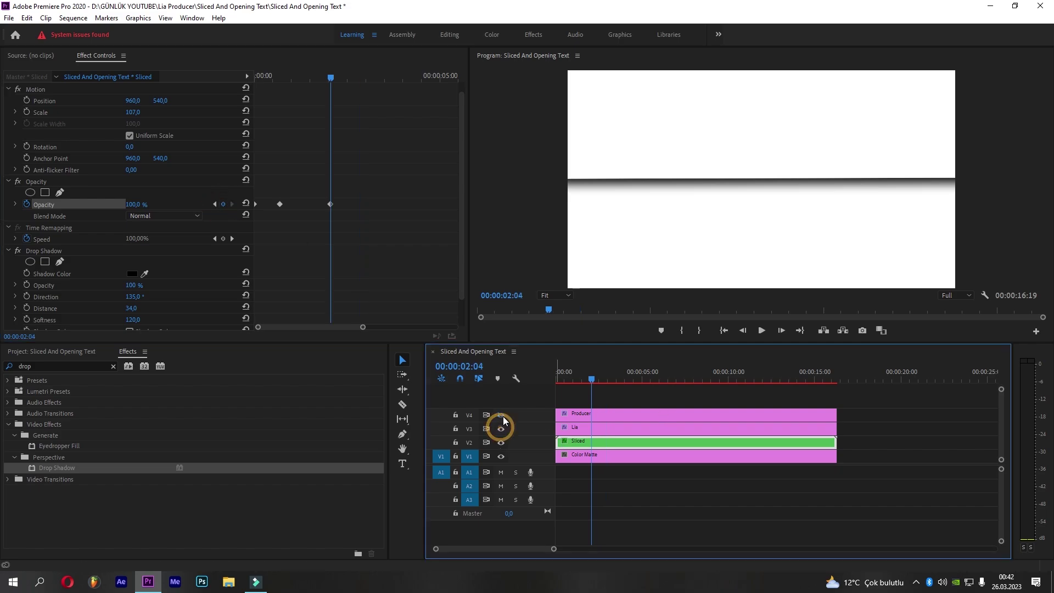
mouse_move(569, 397)
mouse_down()
mouse_move(566, 442)
mouse_move(592, 423)
mouse_up()
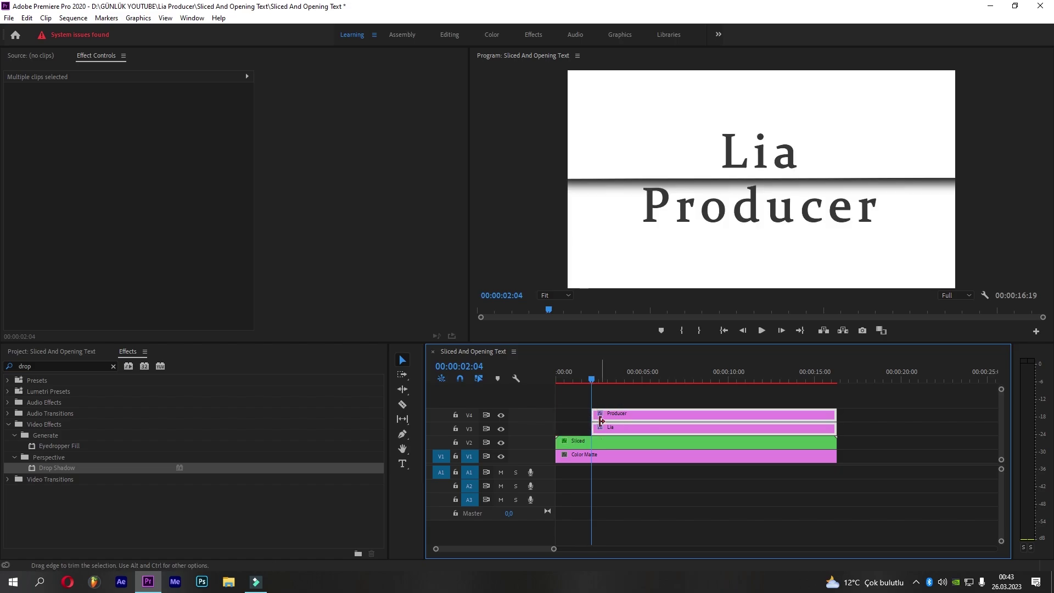
click(501, 416)
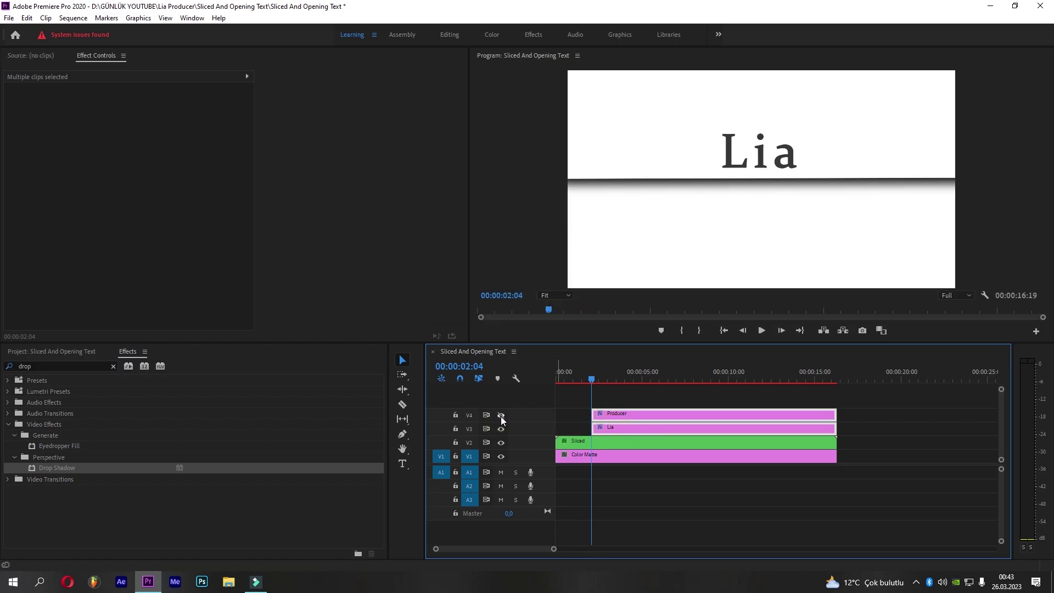
click(504, 415)
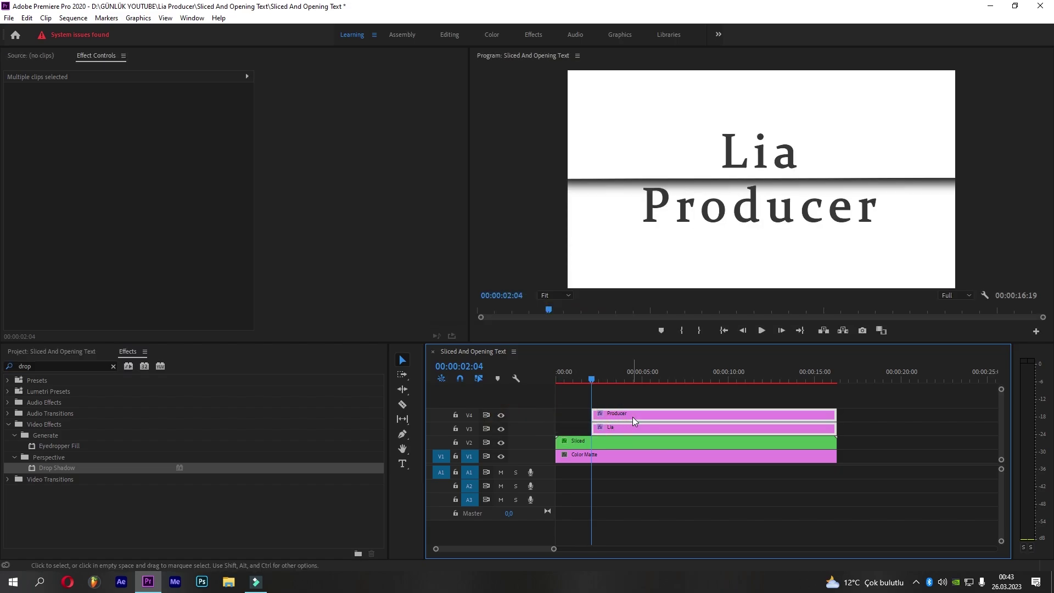
click(620, 393)
click(621, 427)
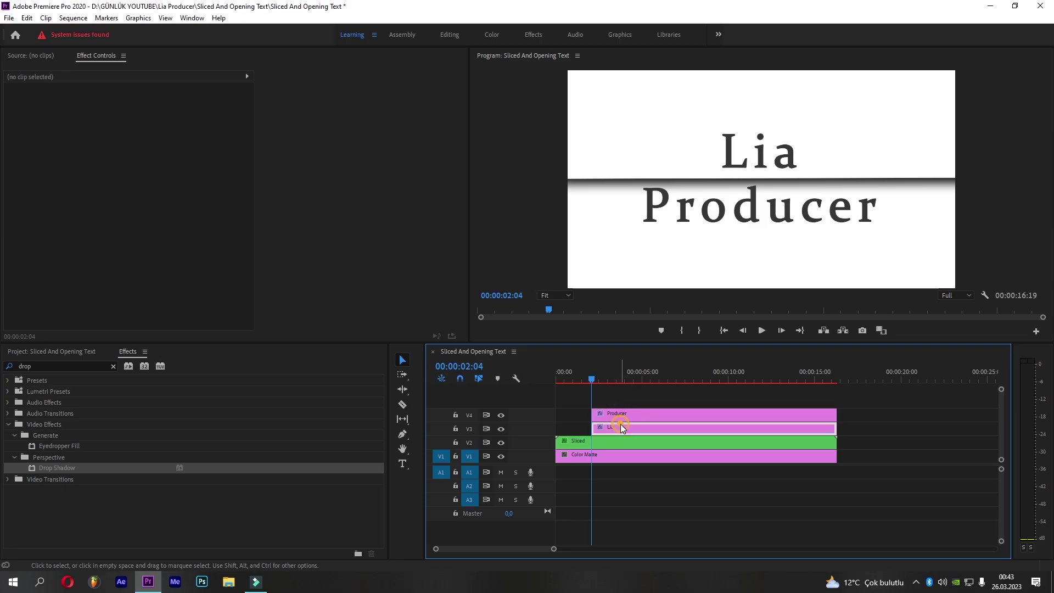
scroll(376, 258, down, 1)
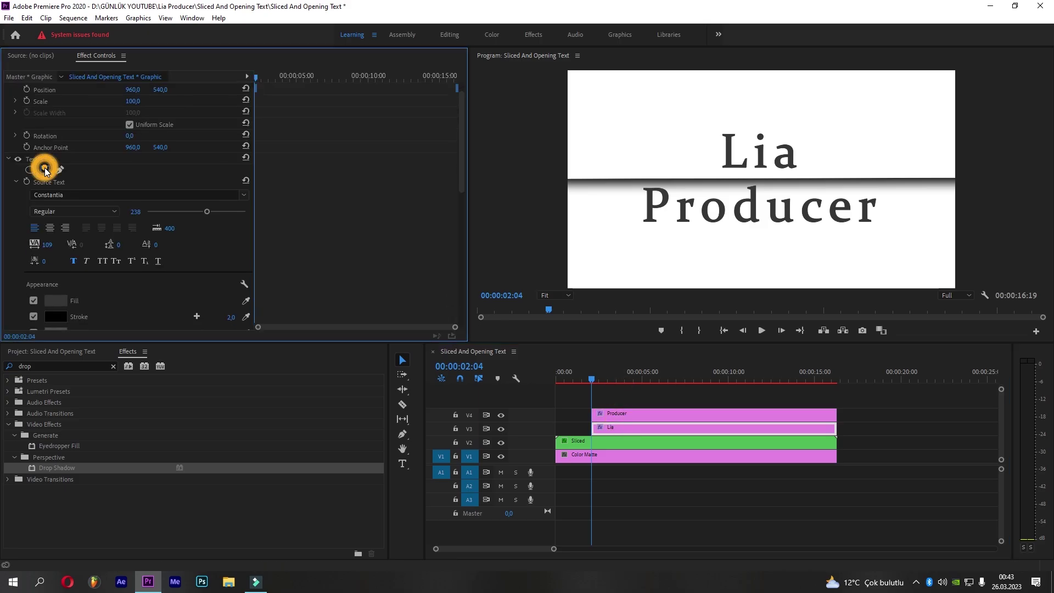
Add a rectangular mask to the Lia text and position it over the word
click(45, 169)
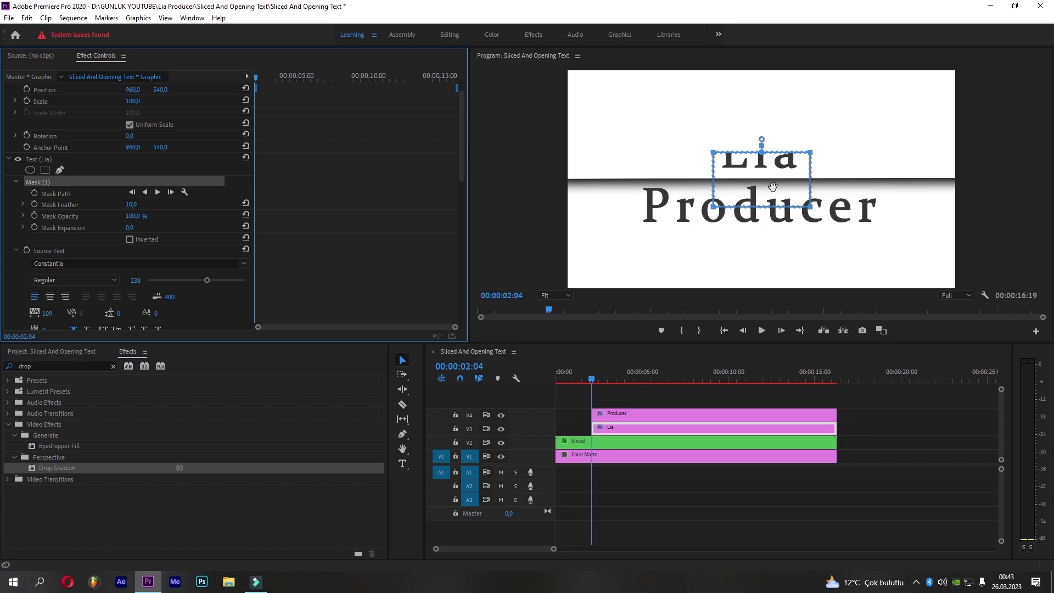
drag(768, 182, 763, 155)
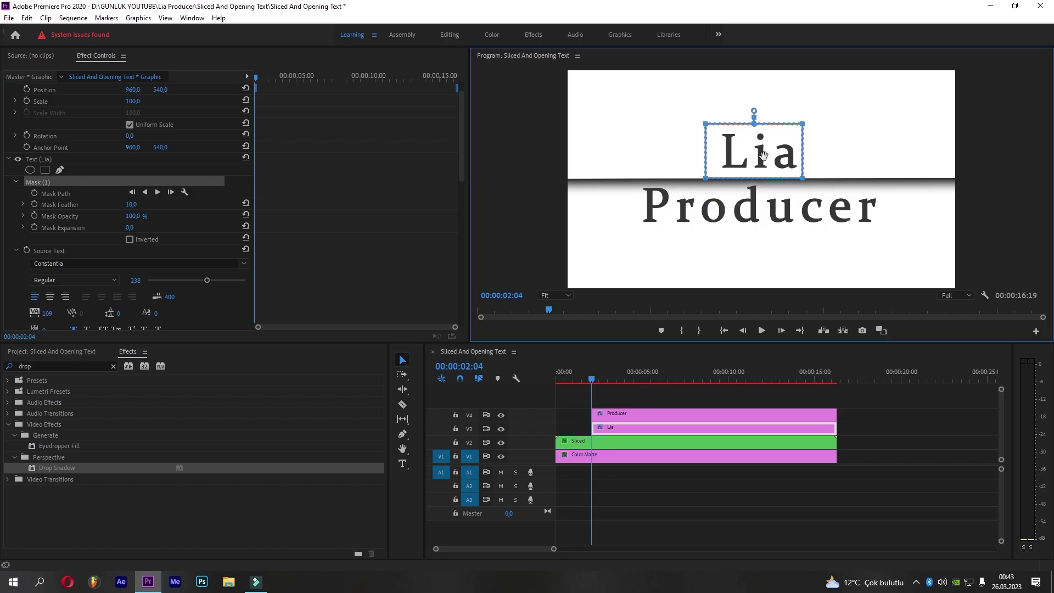
click(549, 299)
click(558, 336)
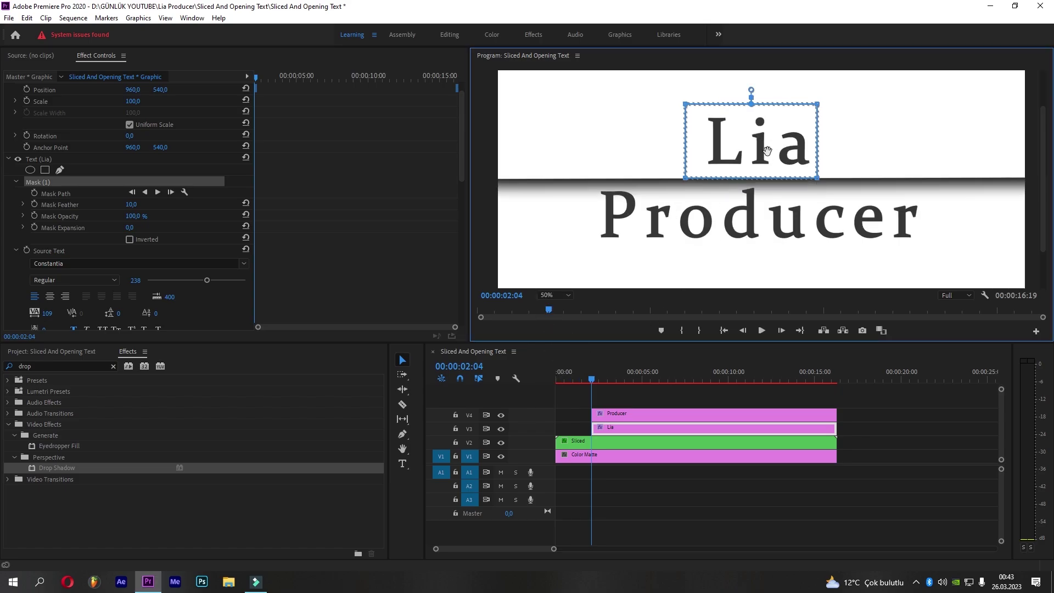
drag(766, 153, 772, 159)
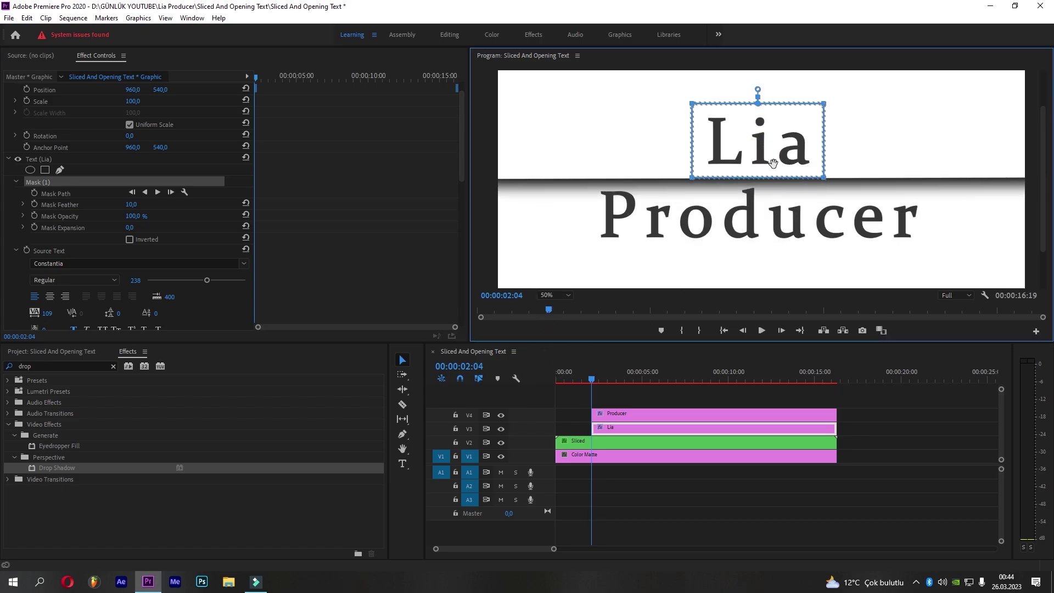
Try lowering Lia, undo it, and copy its original Position Y of 409,7
click(333, 255)
scroll(330, 258, down, 10)
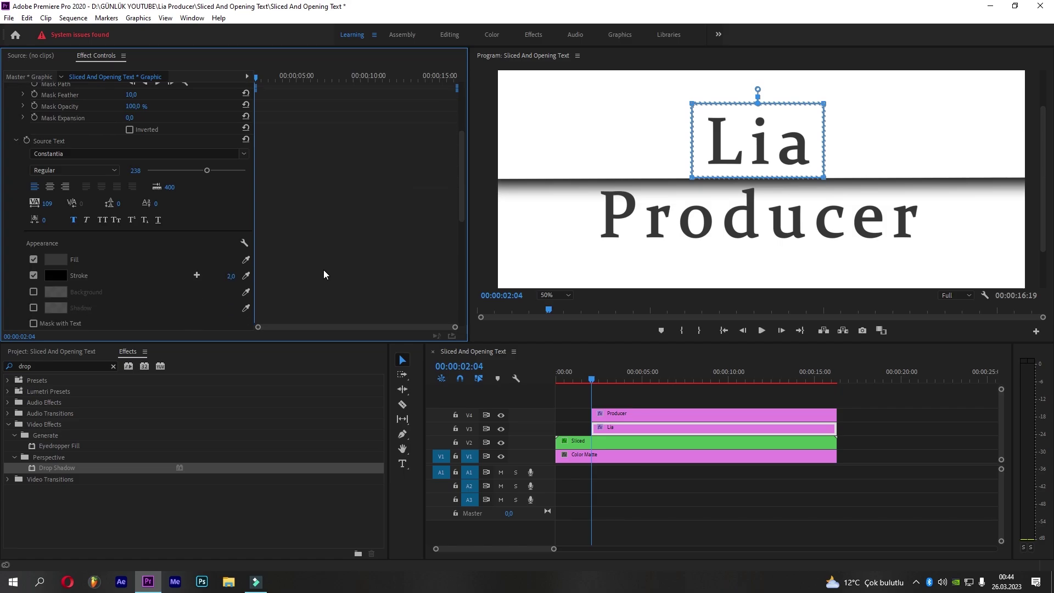
drag(161, 243, 226, 243)
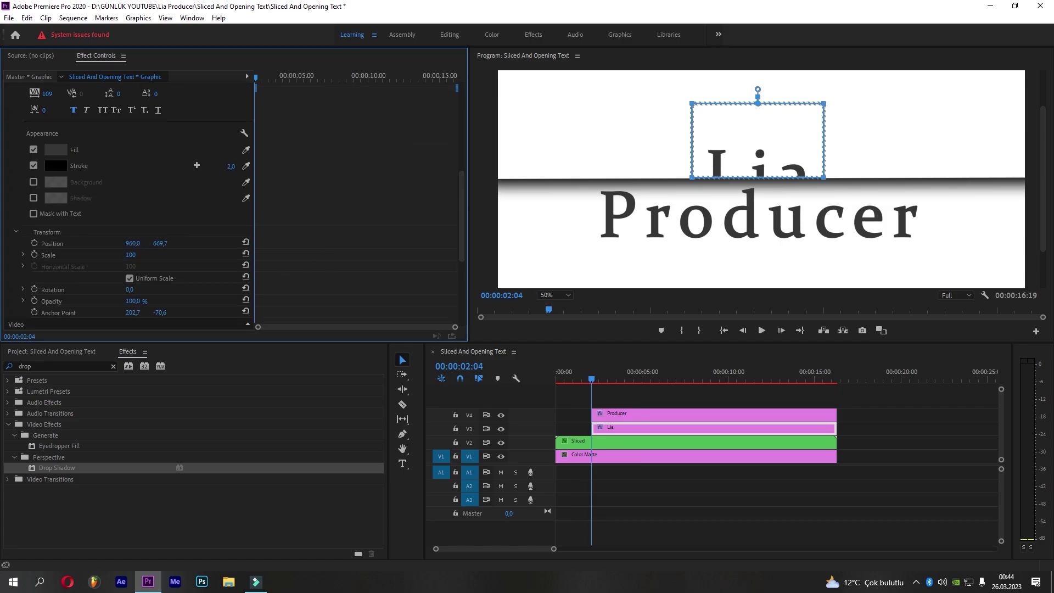
key(ctrl+z)
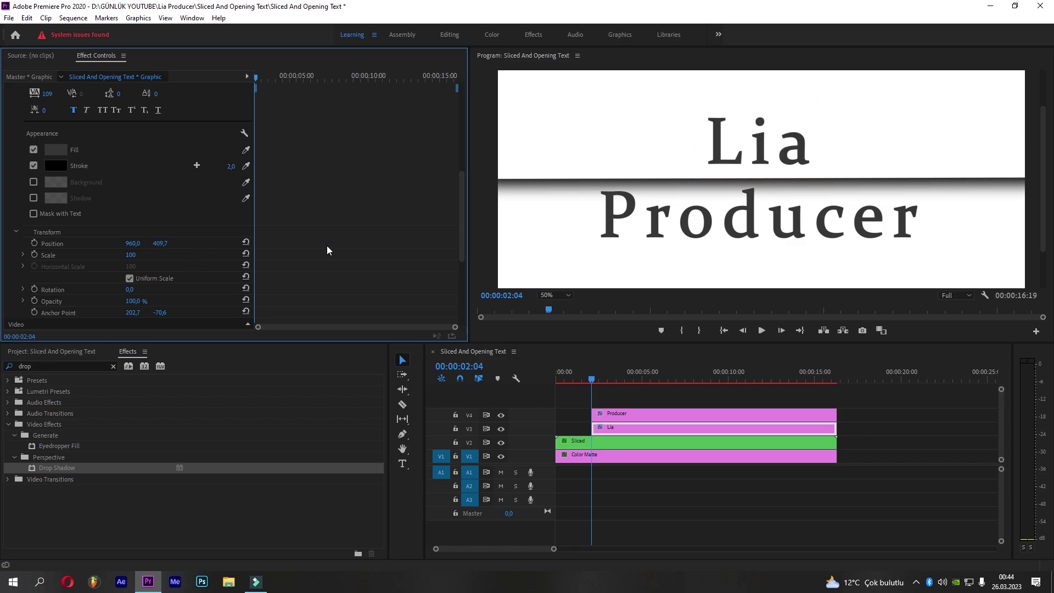
click(167, 243)
right_click(167, 244)
Nudge Lia's Position Y down until its lower half hides beneath the band
scroll(184, 242, up, 3)
scroll(82, 148, up, 2)
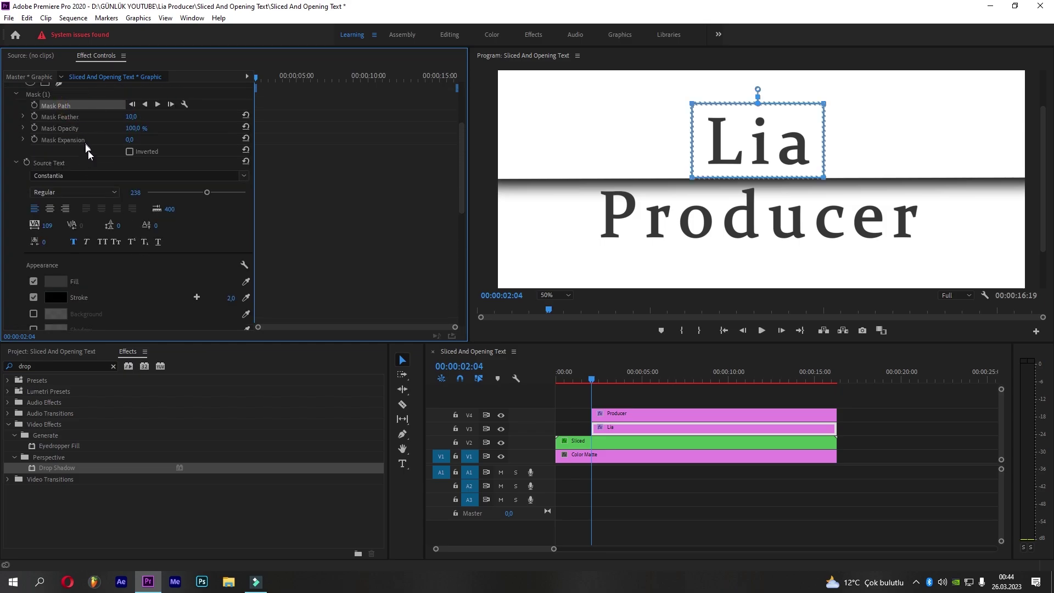
scroll(88, 151, down, 3)
scroll(114, 229, down, 2)
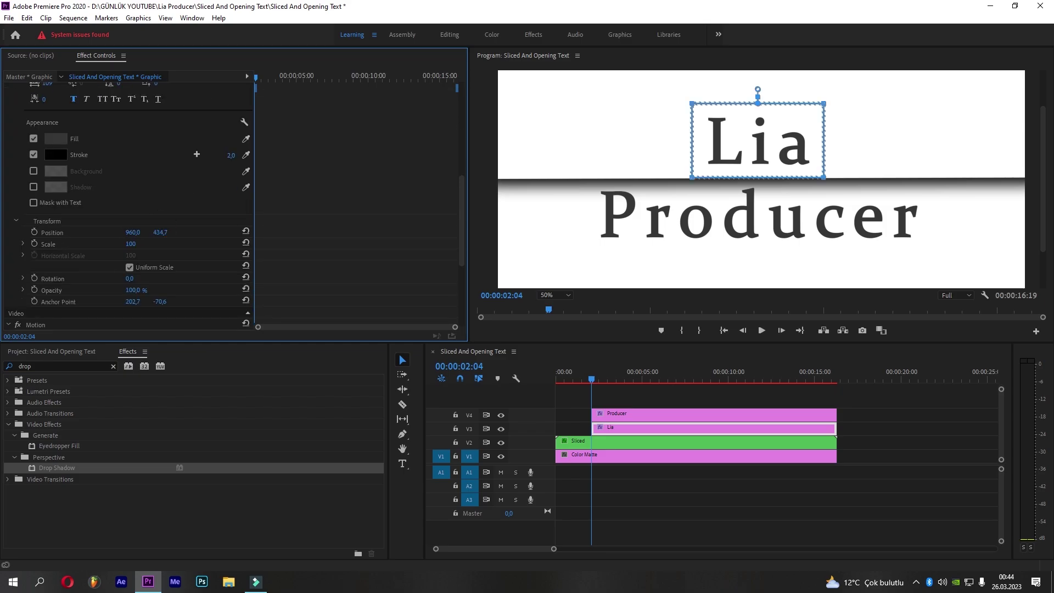
key(shift+Down)
key(shift+Down)
key(shift+Down)
key(shift+Down)
key(shift+Down)
key(shift+Down)
key(Down)
key(Down)
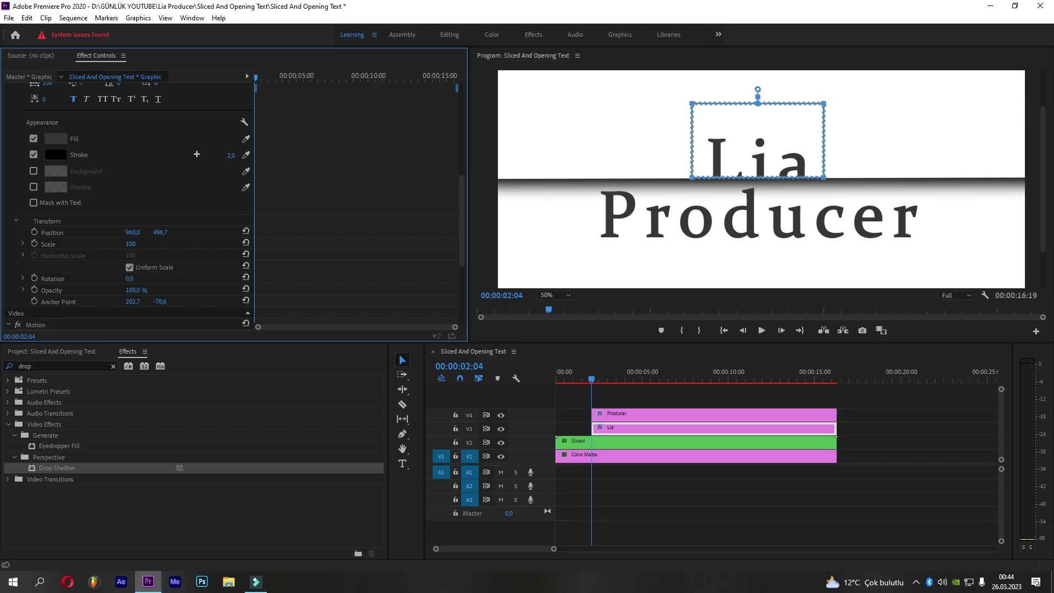
click(636, 387)
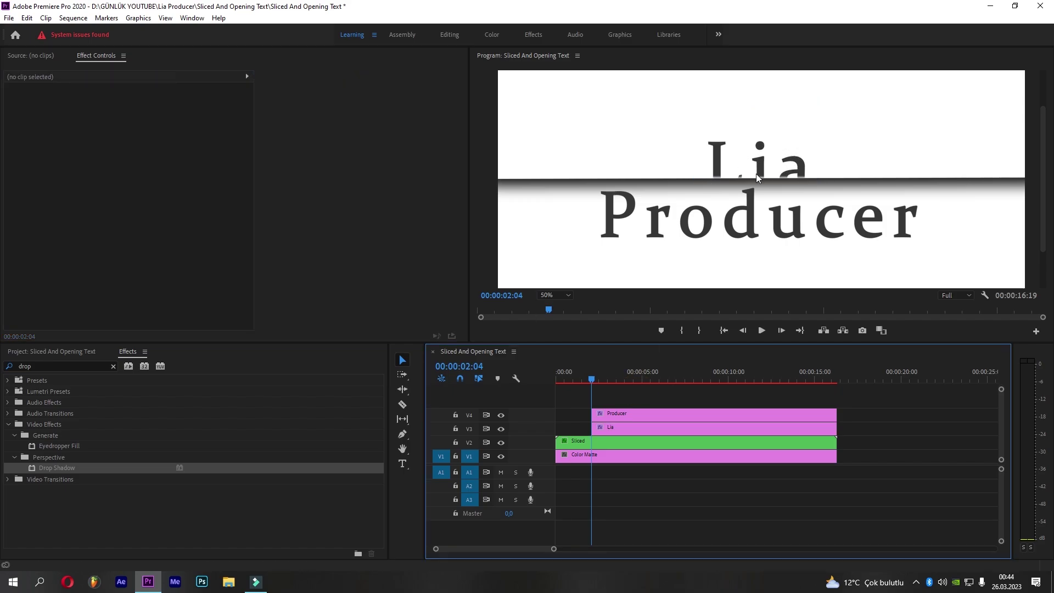
Set the Lia mask's feather to 20
click(613, 428)
scroll(342, 281, up, 1)
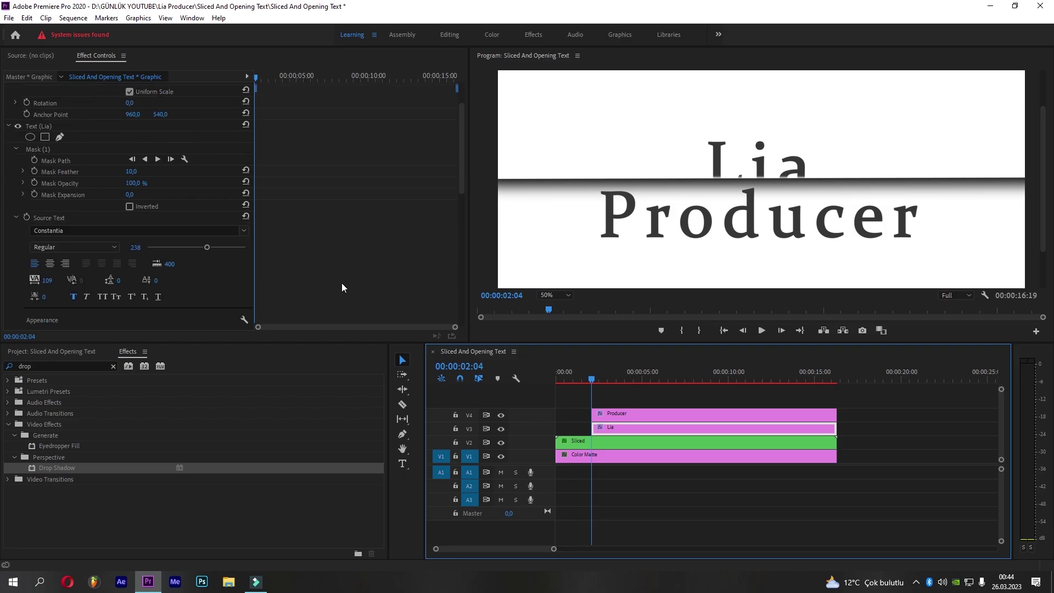
click(132, 171)
text(20)
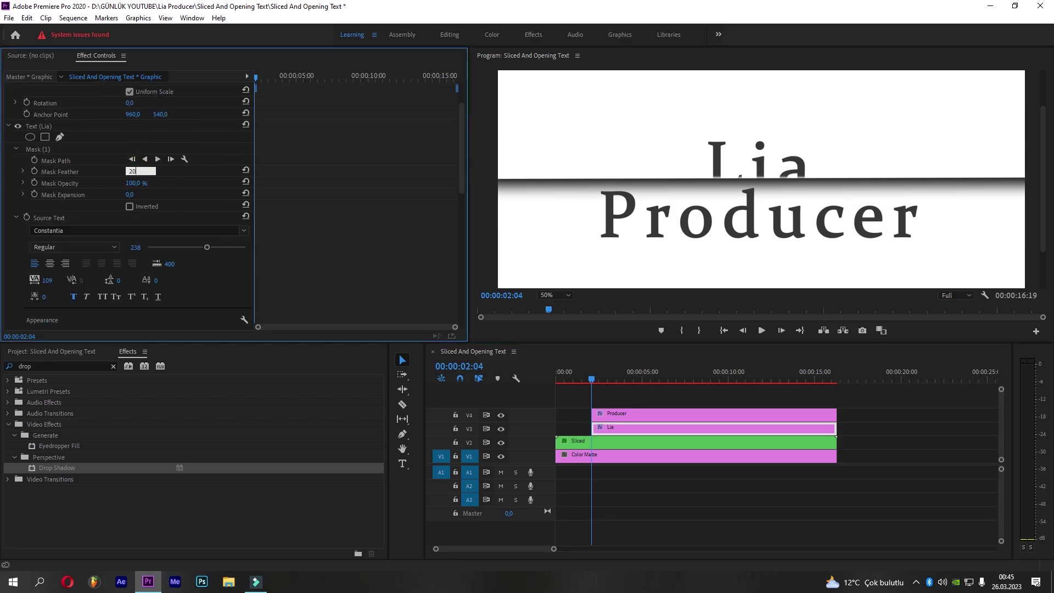
key(Return)
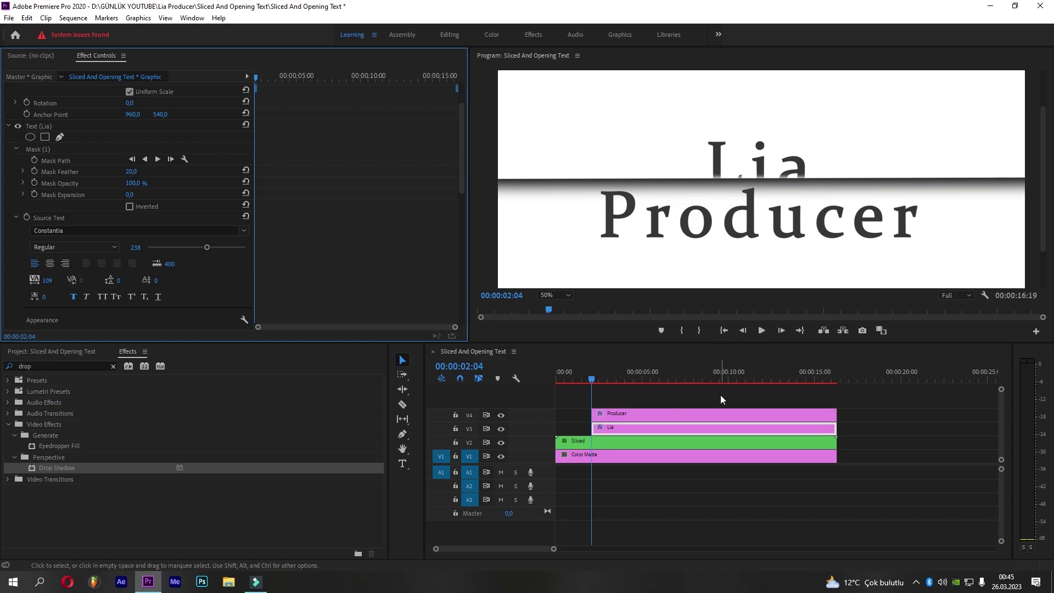
Paste 409,7 back into Lia's Position Y
click(643, 429)
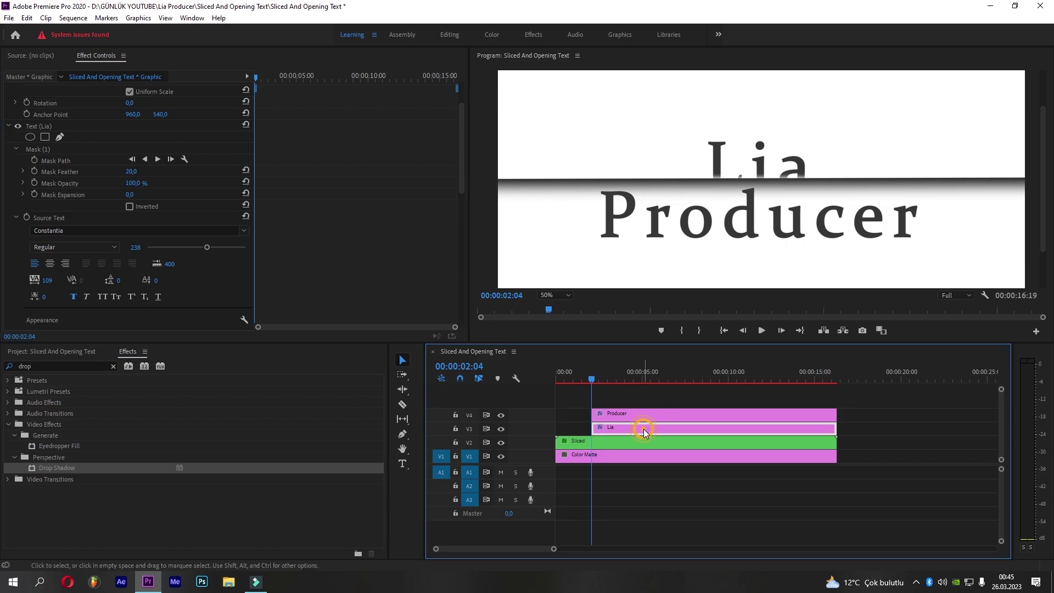
scroll(373, 280, down, 5)
click(165, 210)
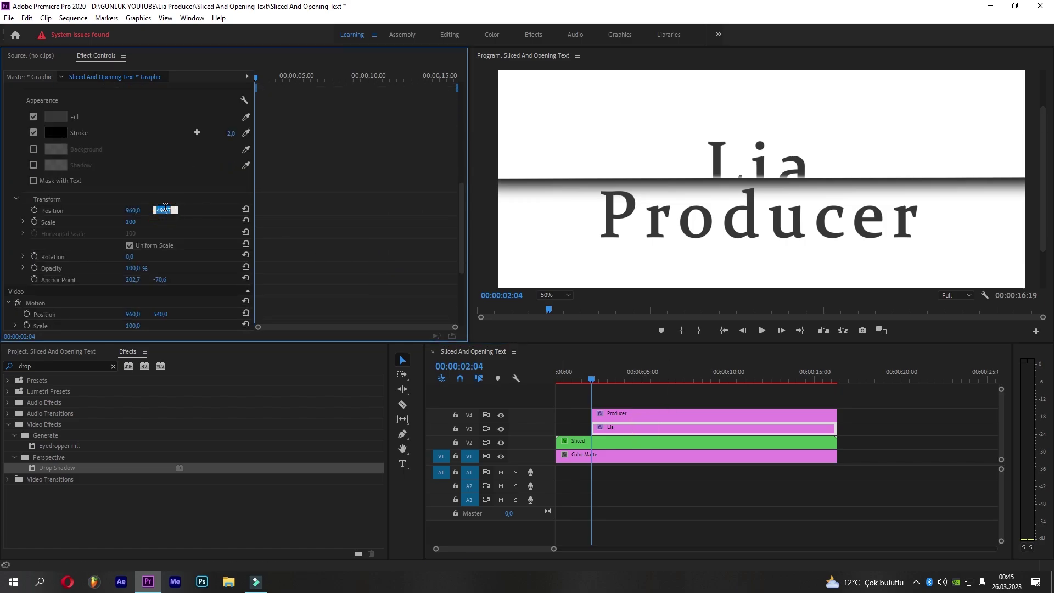
right_click(165, 209)
click(195, 254)
key(Return)
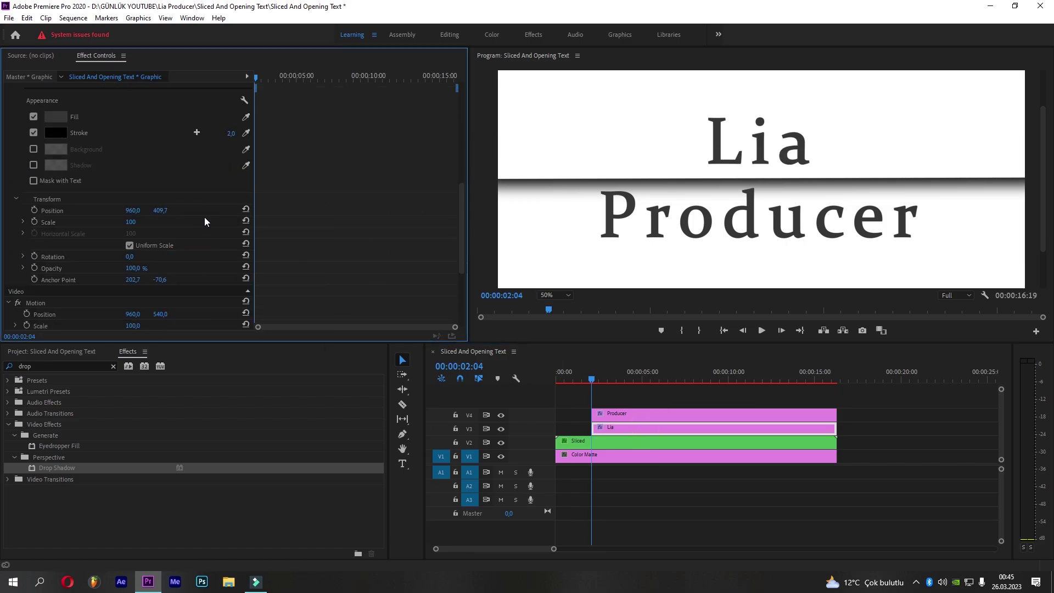
click(648, 414)
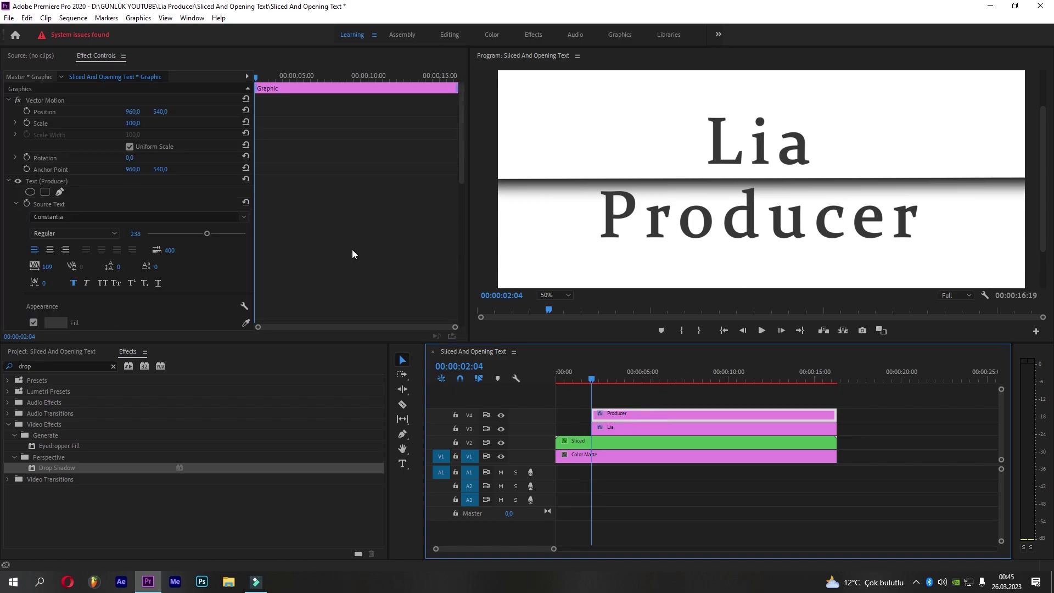
Add a rectangular mask to the Producer text and move it below the stripe
click(45, 192)
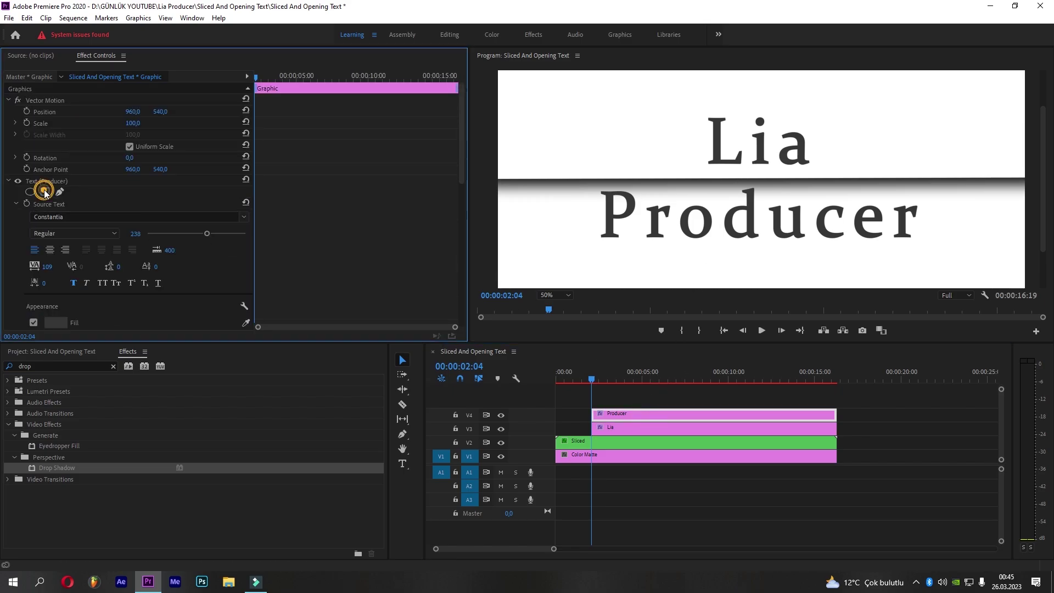
click(745, 175)
drag(743, 204, 743, 209)
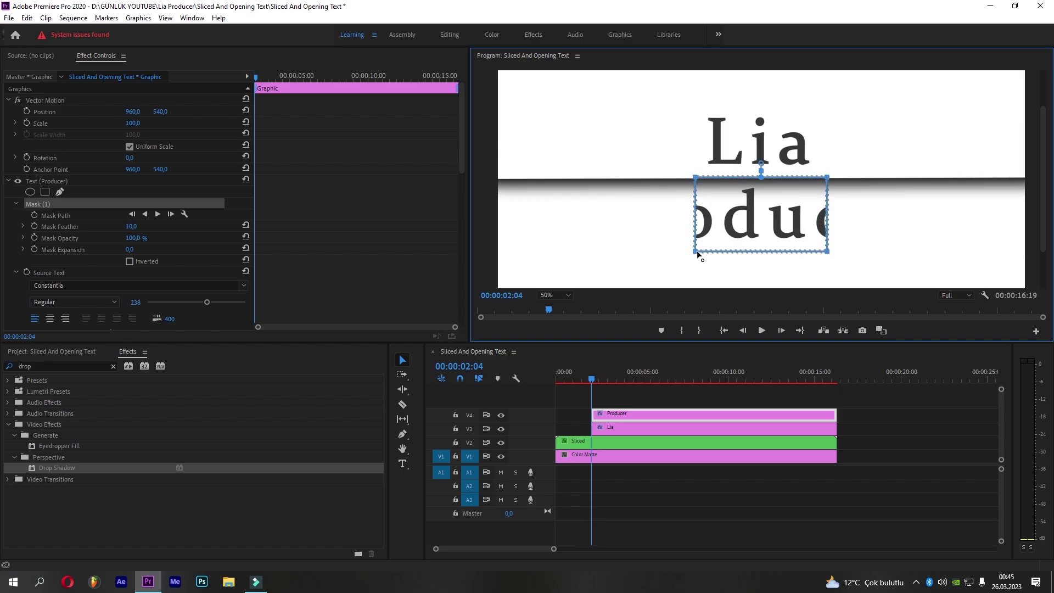
mouse_move(696, 250)
mouse_down()
mouse_move(671, 252)
mouse_move(695, 250)
mouse_up()
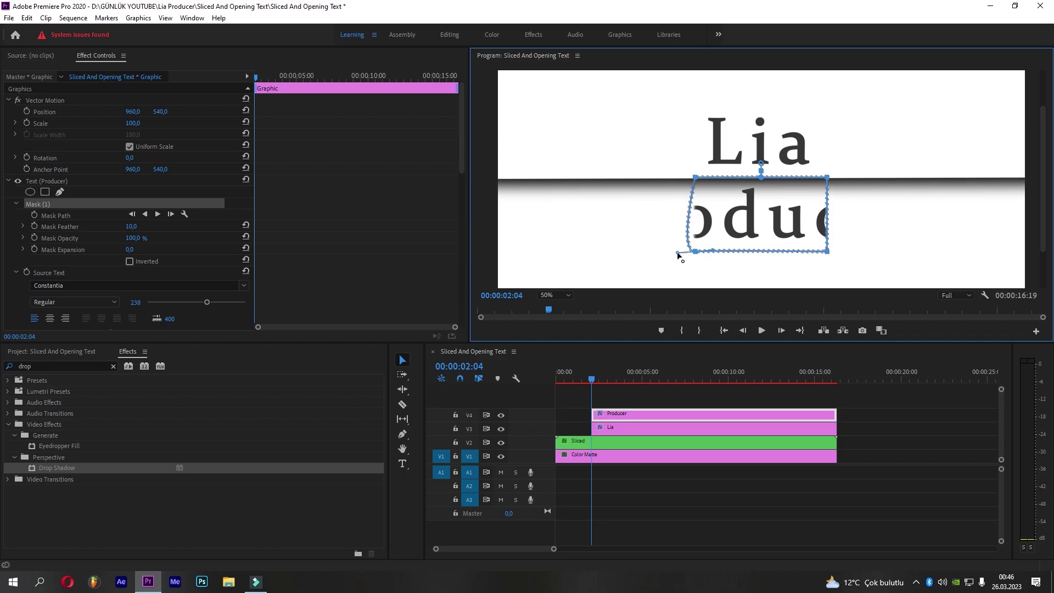
click(694, 249)
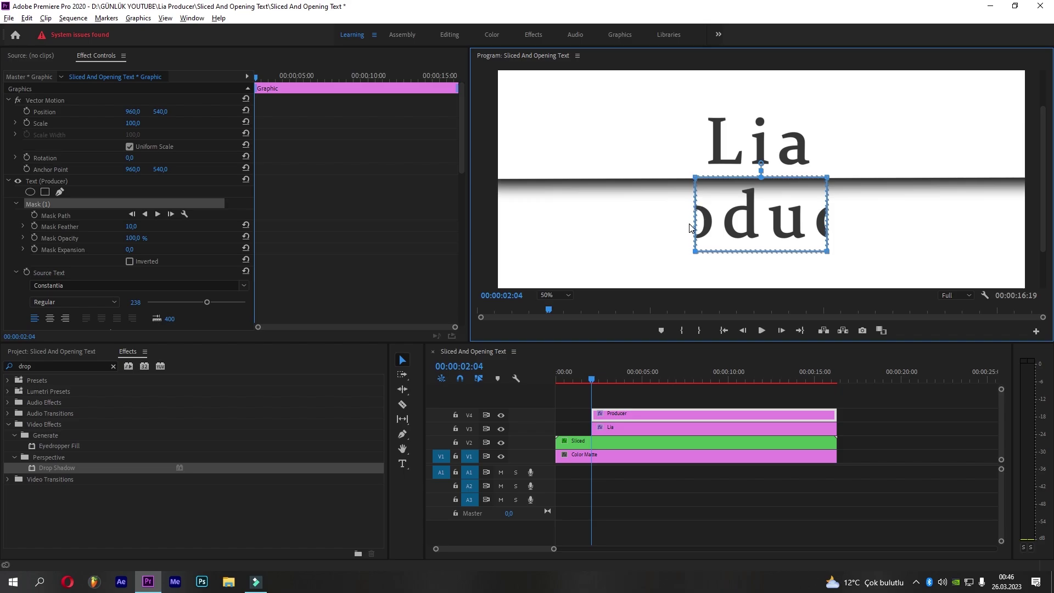
Drag the mask corners into a slanted trapezoid spanning the whole word Producer
drag(695, 251, 554, 255)
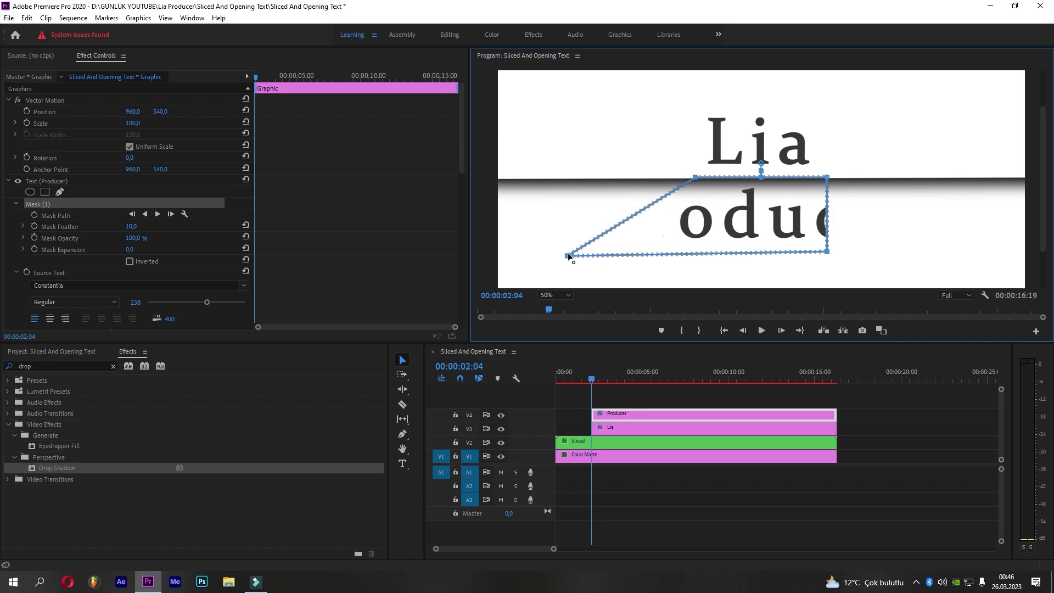
drag(695, 177, 584, 178)
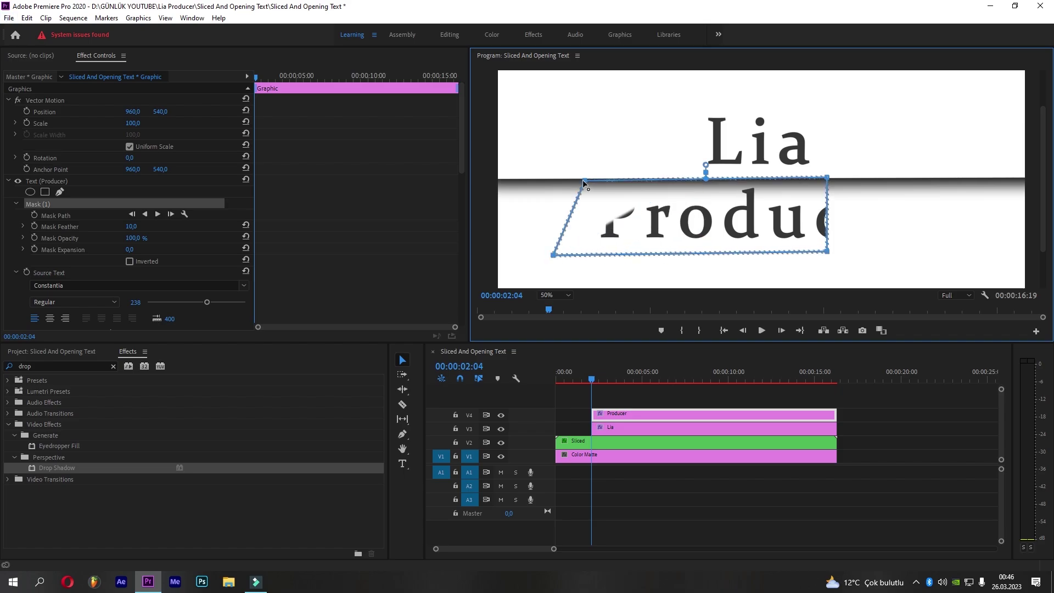
drag(909, 177, 920, 178)
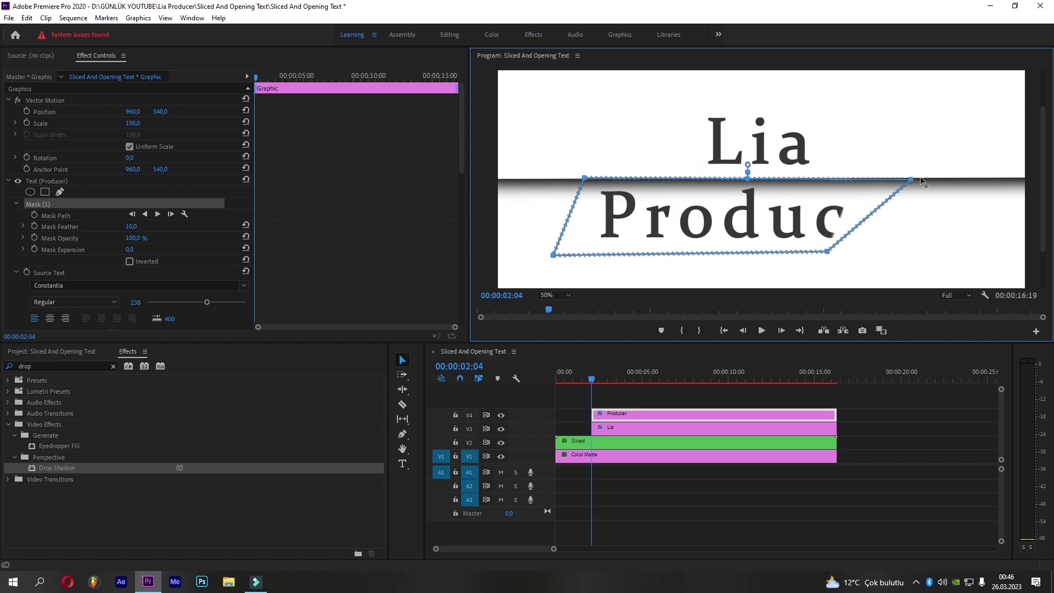
mouse_move(828, 252)
mouse_down()
mouse_move(918, 240)
mouse_move(931, 255)
mouse_up()
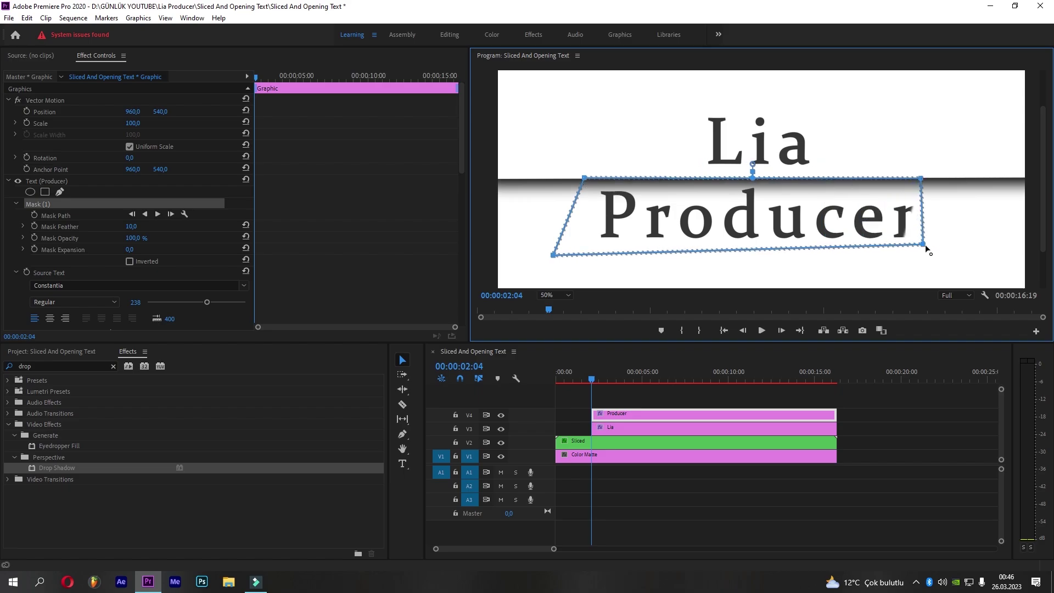
drag(922, 178, 929, 179)
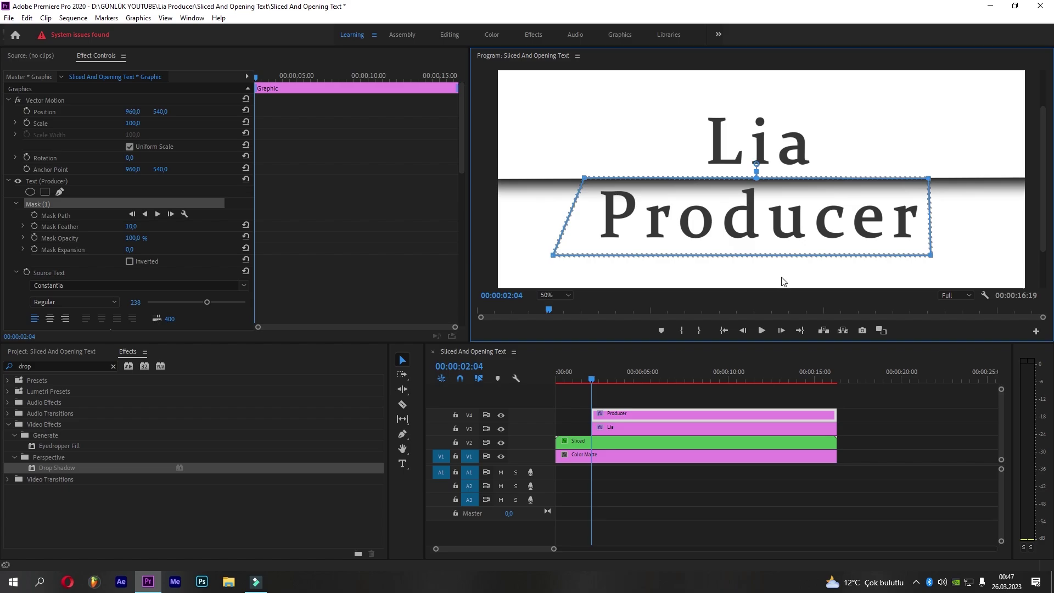
click(642, 387)
Set the playhead timecode to 00:00:03:04
drag(594, 381, 592, 381)
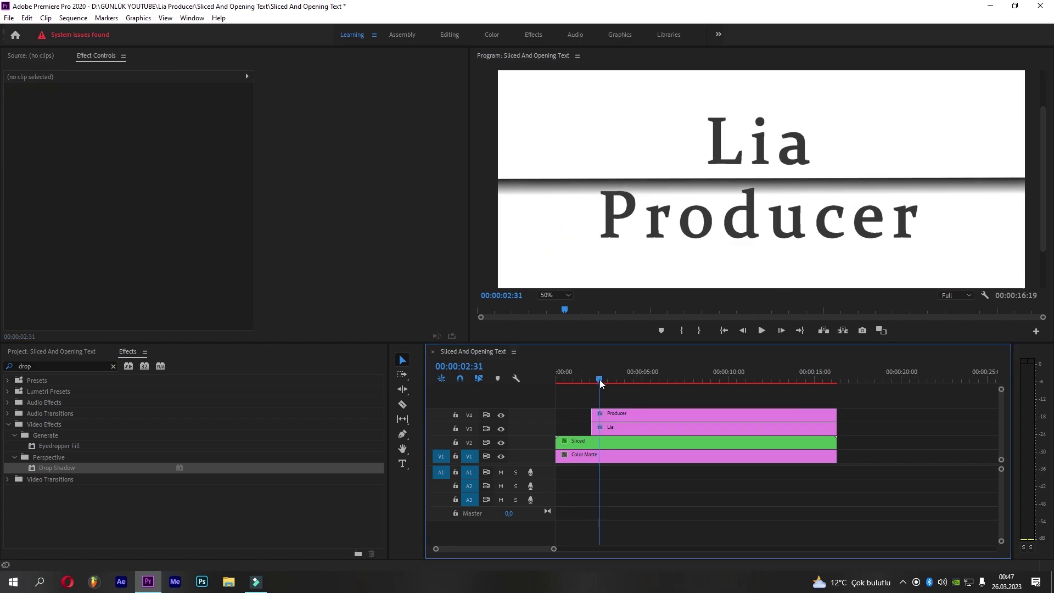
click(479, 366)
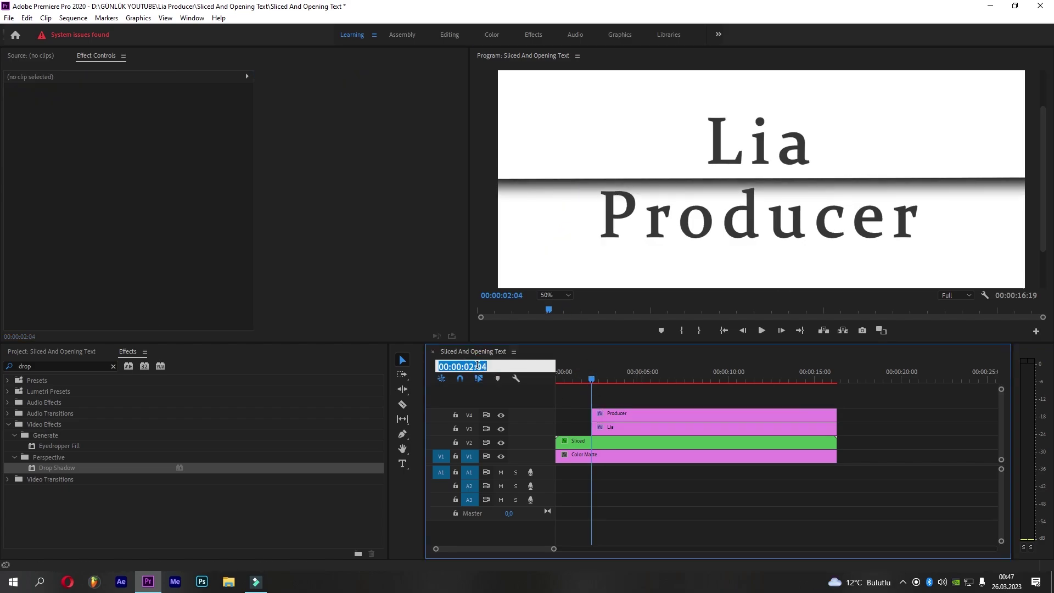
click(473, 367)
text(3)
key(Return)
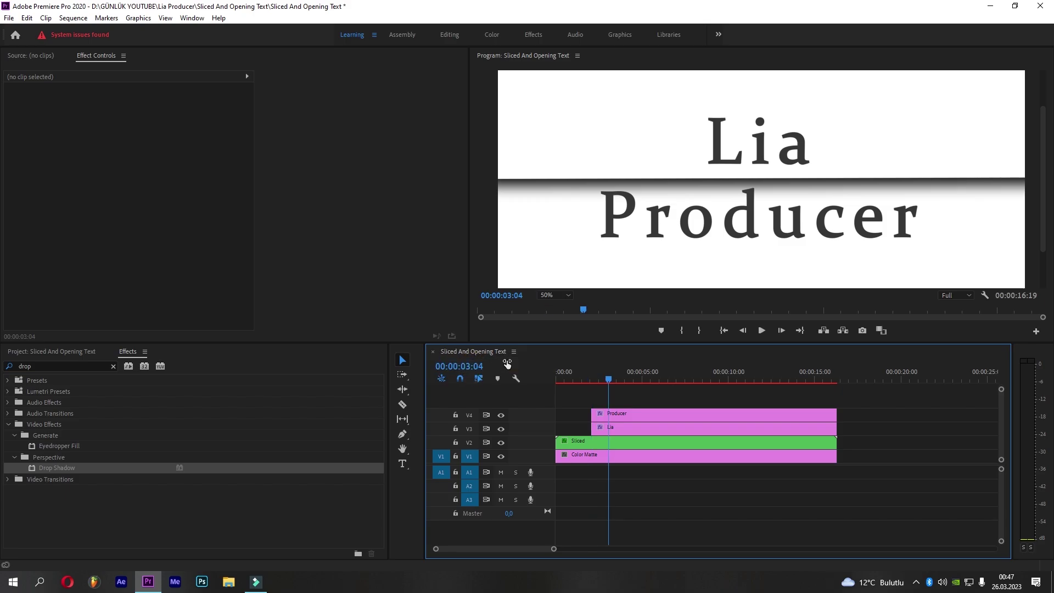
Enable Position keyframes on both the Lia and Producer clips at 00:00:03:04
click(618, 428)
click(329, 247)
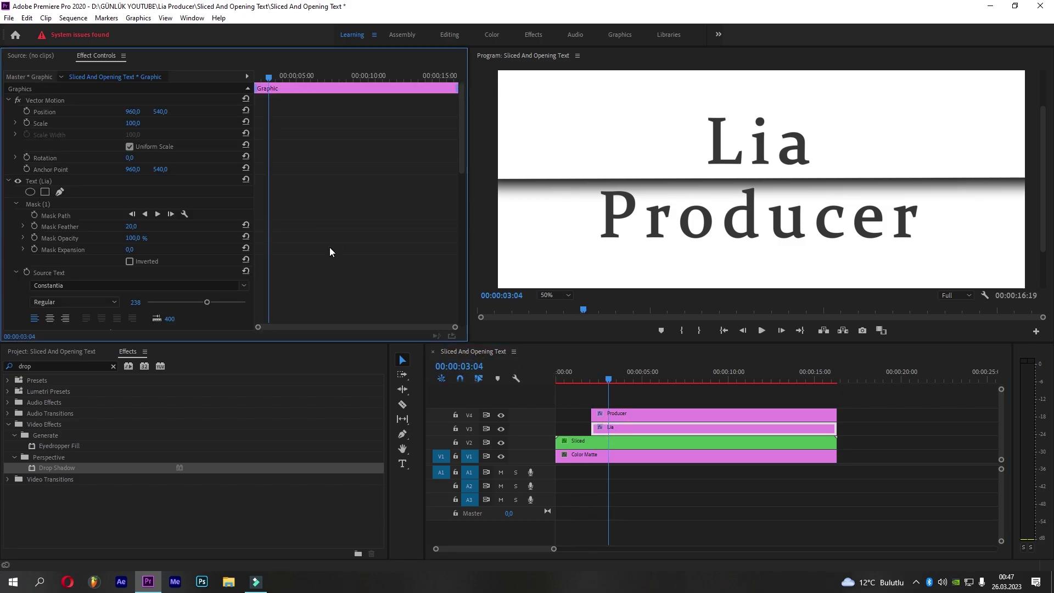
scroll(330, 248, down, 3)
scroll(329, 247, down, 3)
click(34, 211)
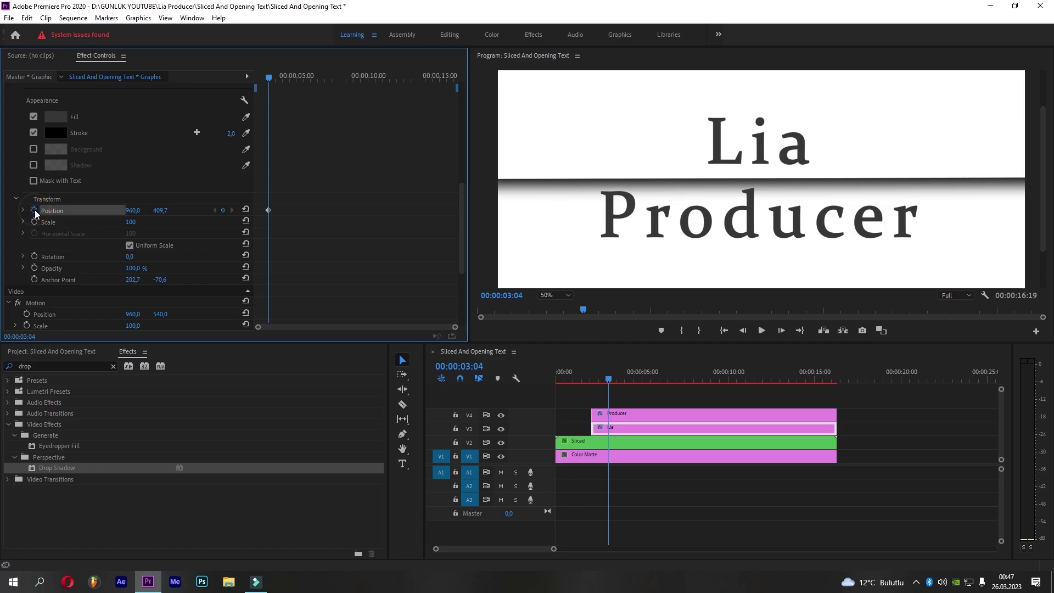
click(602, 416)
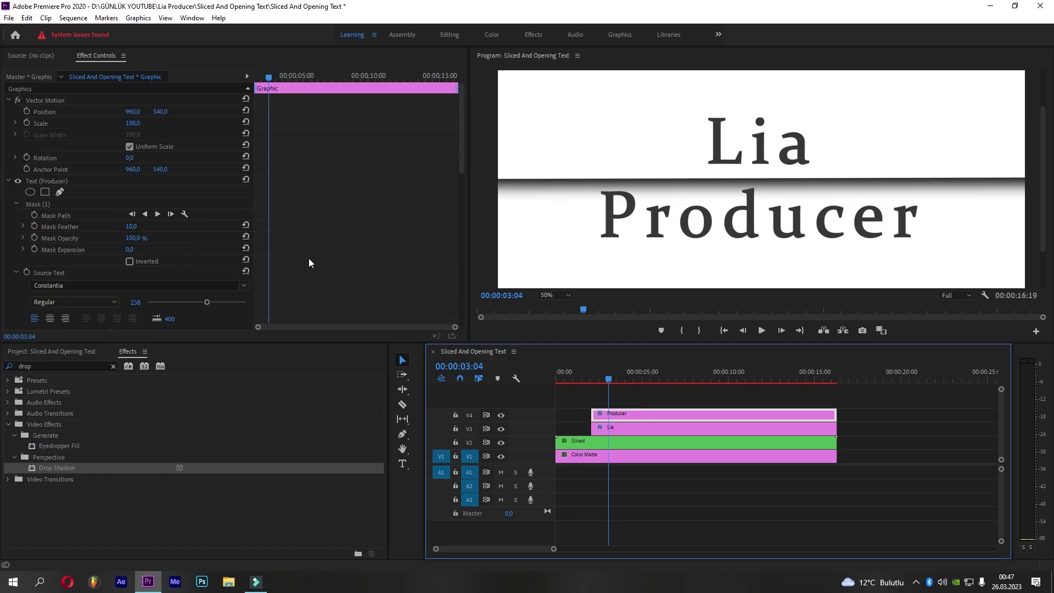
scroll(308, 258, down, 2)
click(35, 287)
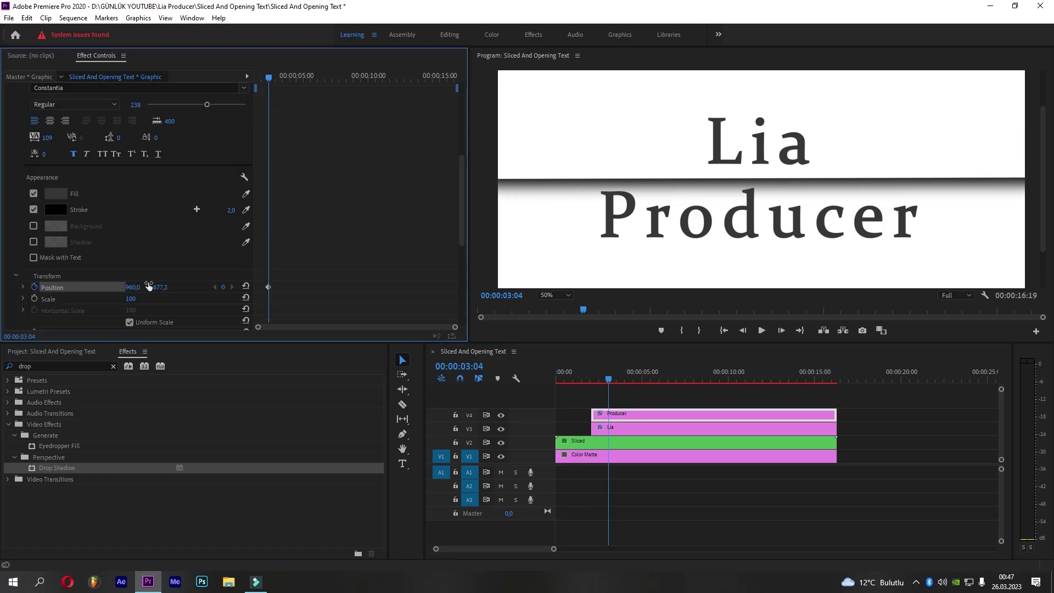
At 00:00:02:04, scrub Lia's Position Y to about 630 to hide it
click(619, 431)
scroll(358, 250, down, 3)
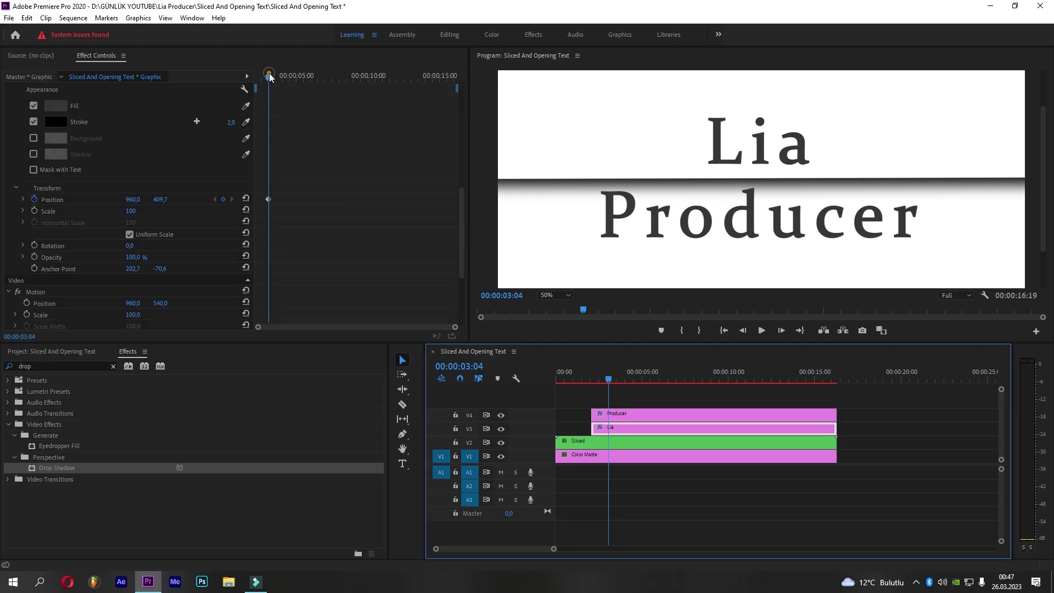
drag(268, 78, 255, 78)
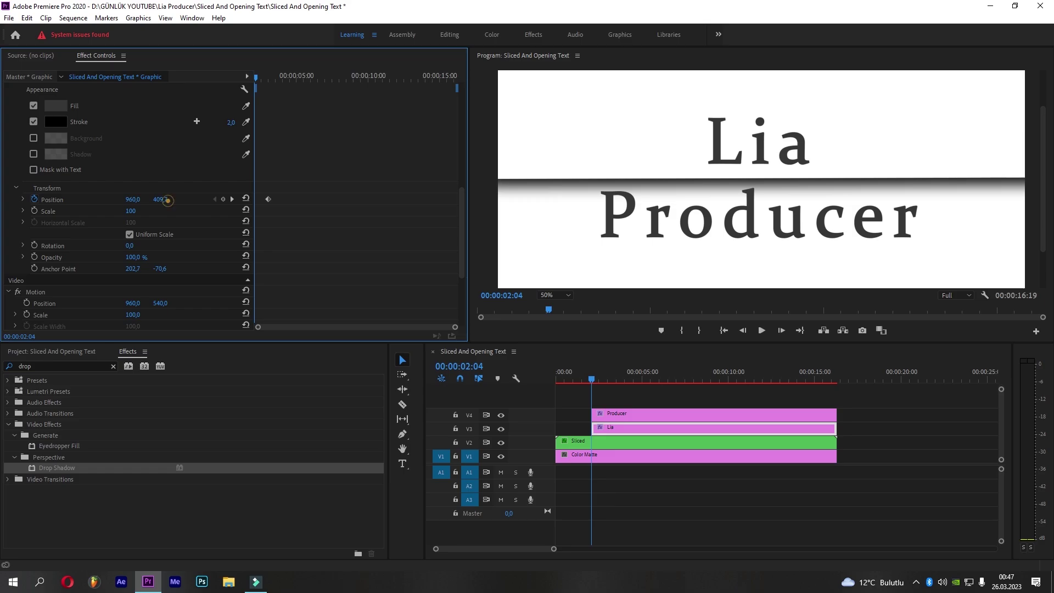
drag(160, 199, 256, 199)
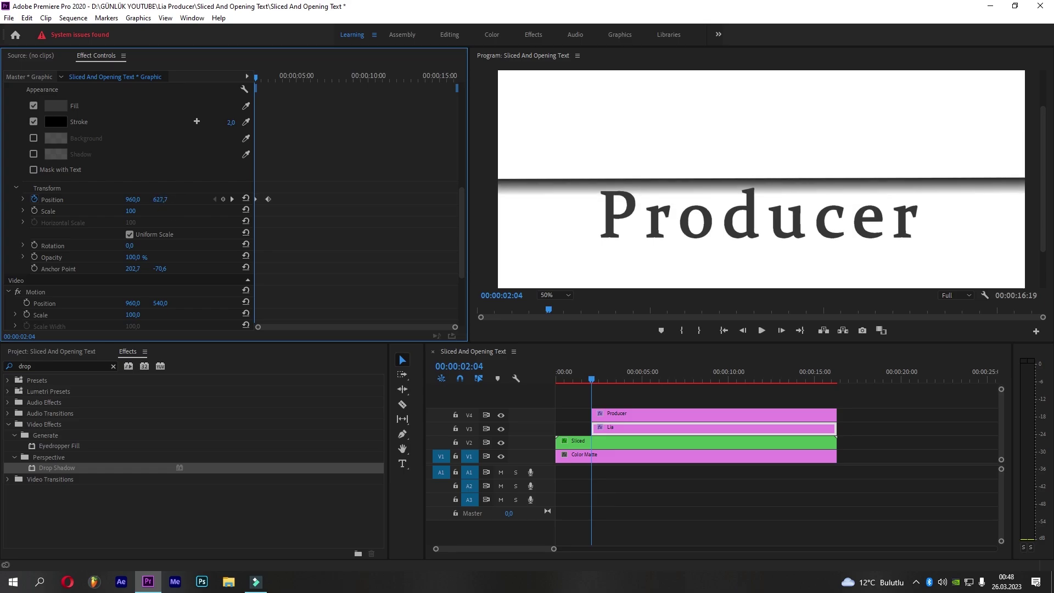
drag(160, 200, 162, 198)
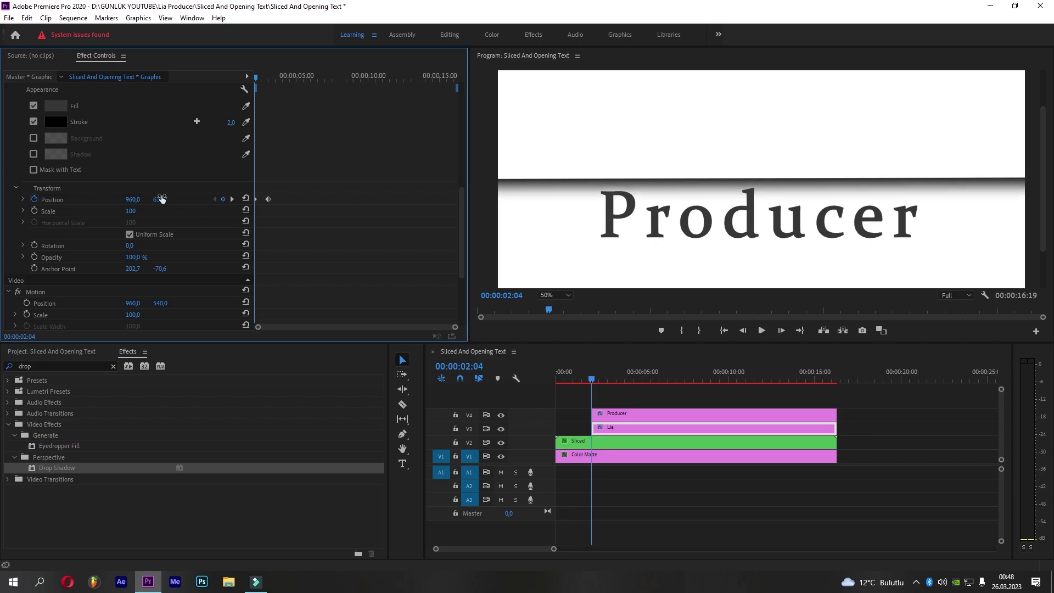
Set Producer's Position Y to 469,3 at 2:04 to hide it, and move Sliced up to V5
click(634, 417)
scroll(354, 233, down, 5)
scroll(354, 232, down, 3)
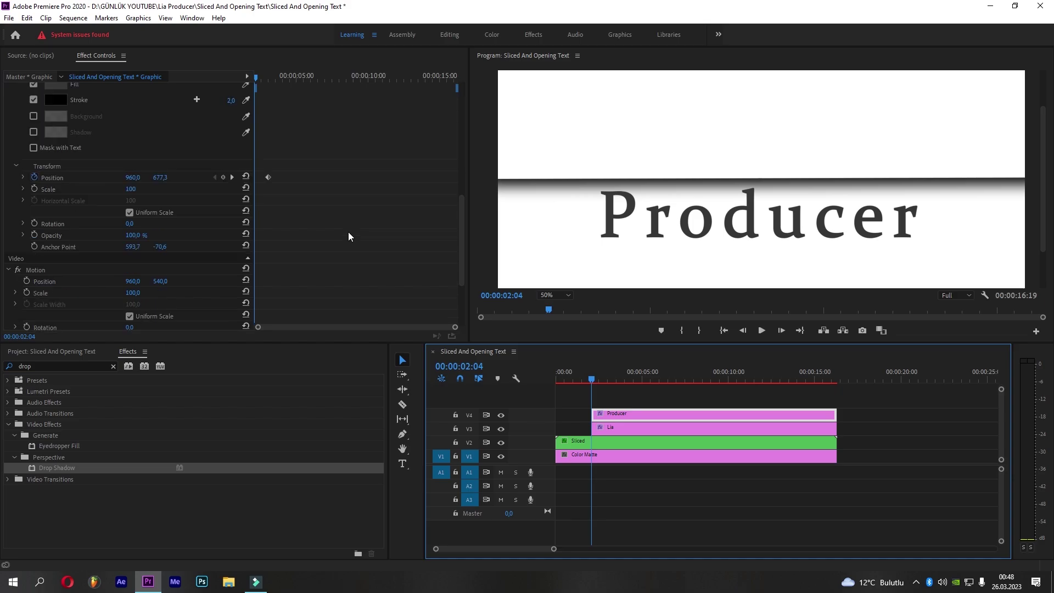
drag(170, 177, 92, 176)
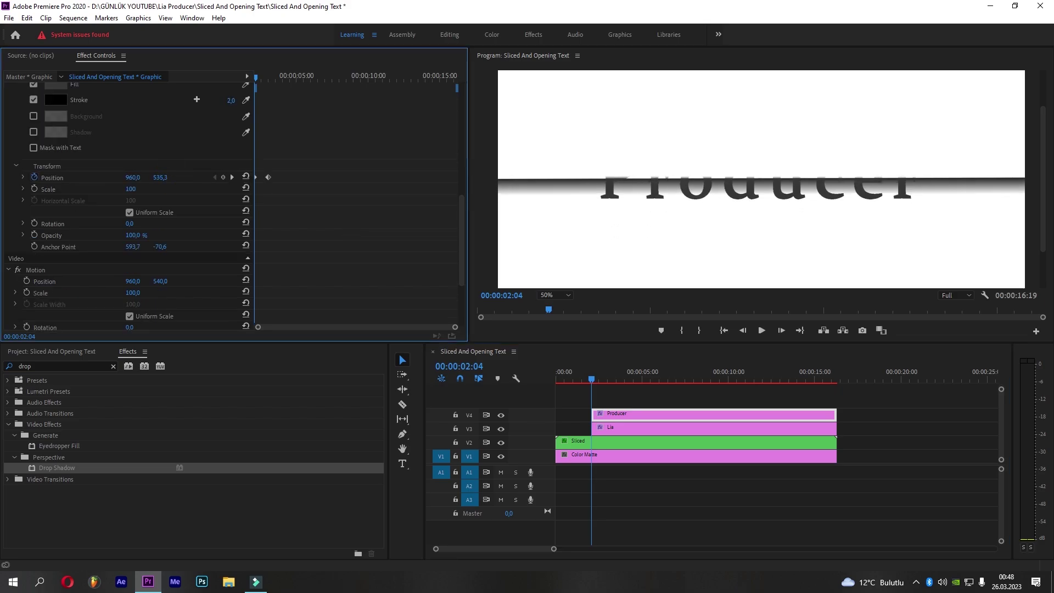
drag(160, 177, 147, 177)
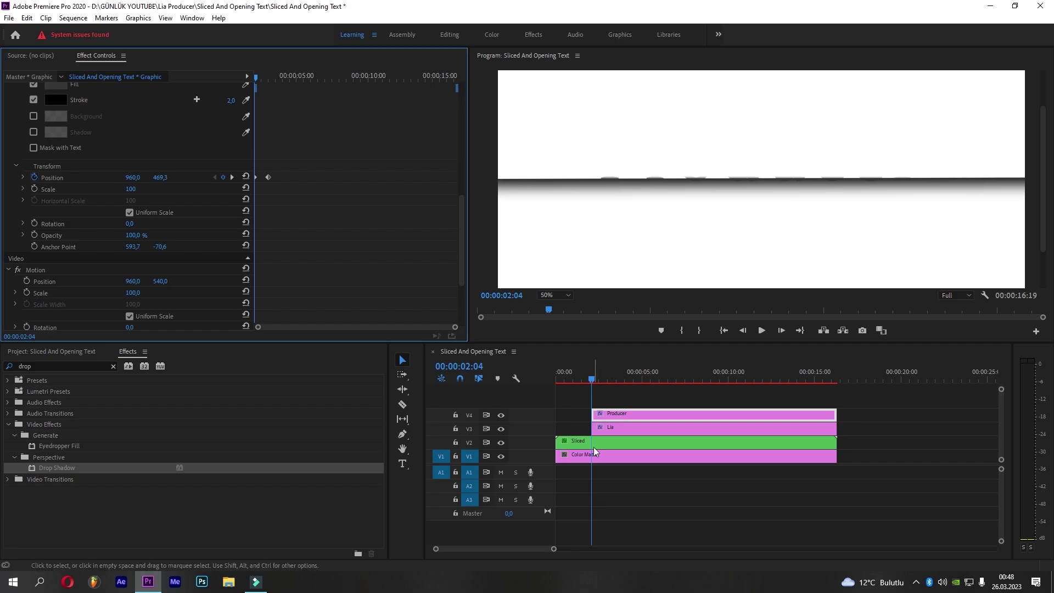
mouse_move(594, 446)
mouse_down()
mouse_move(589, 404)
mouse_move(618, 448)
mouse_up()
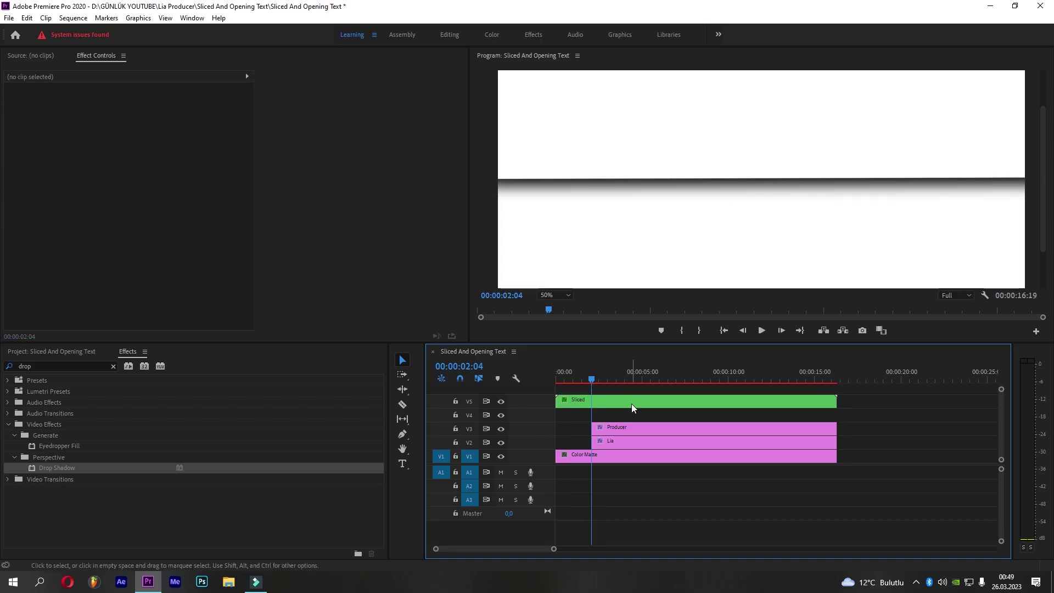
Move the Sliced clip down a track and check Lia's Position keyframe at 3:04
drag(631, 406, 629, 418)
mouse_move(591, 379)
mouse_down()
mouse_move(583, 384)
mouse_move(607, 380)
mouse_up()
click(612, 442)
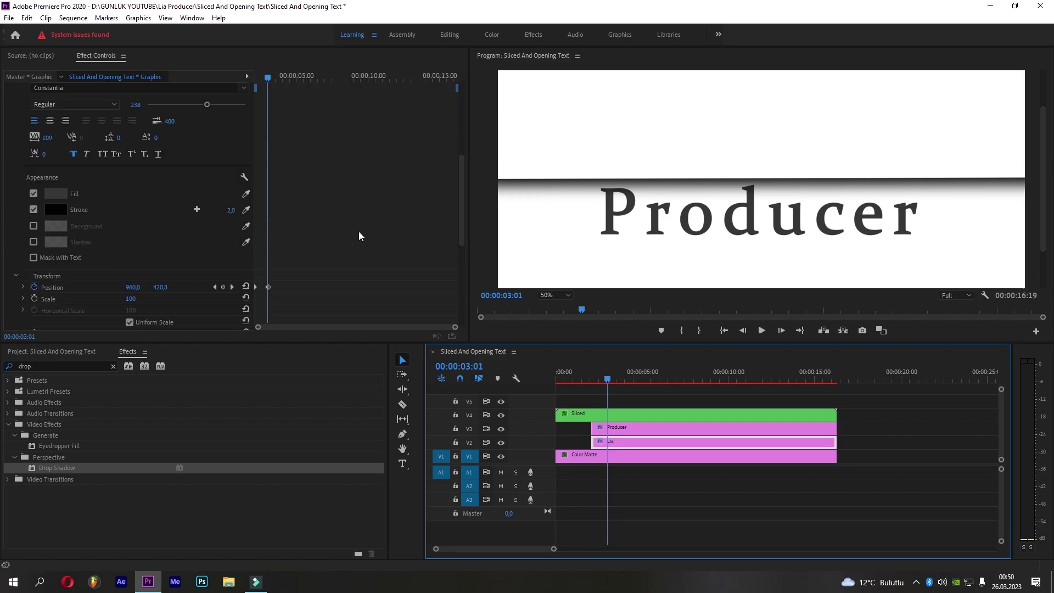
scroll(360, 236, down, 2)
click(232, 221)
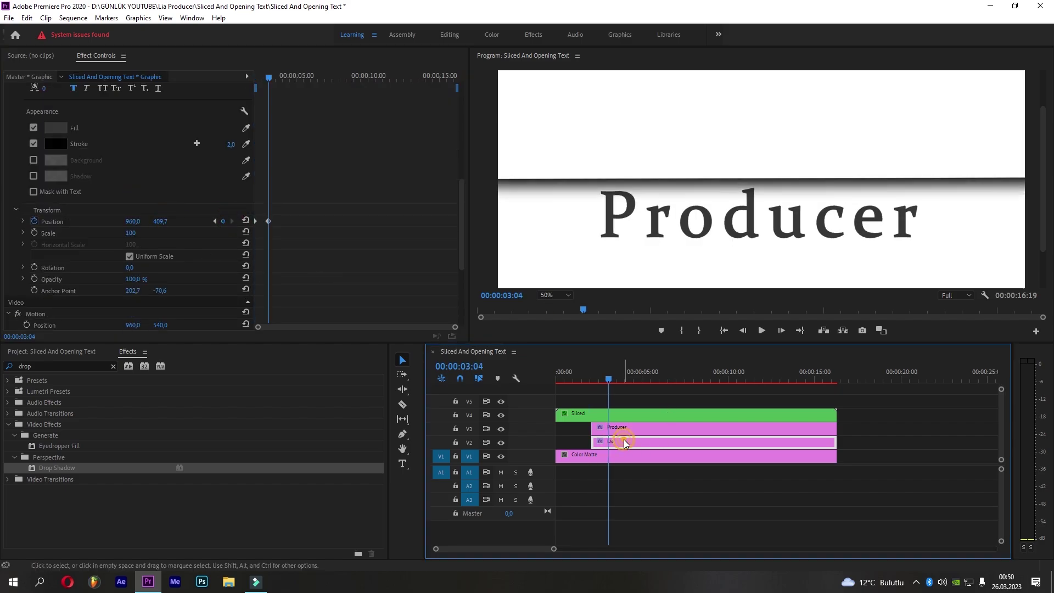
Put Lia above Sliced, then shift Lia, Sliced and Producer down one track each
mouse_move(621, 441)
mouse_down()
mouse_move(627, 401)
mouse_move(637, 436)
mouse_up()
shift+click(626, 417)
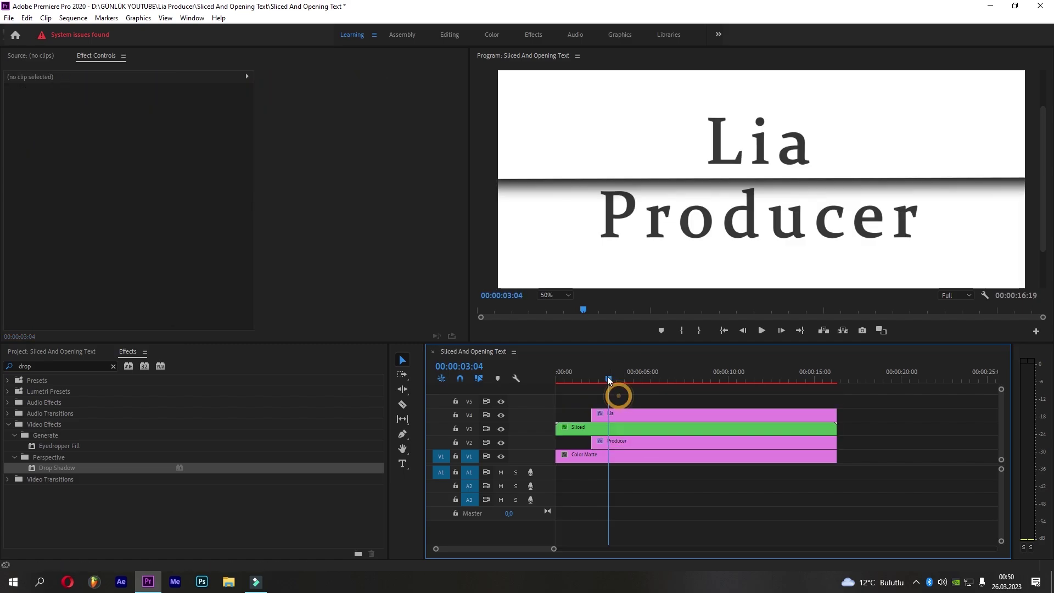
mouse_move(607, 376)
mouse_down()
mouse_move(583, 383)
mouse_move(615, 381)
mouse_up()
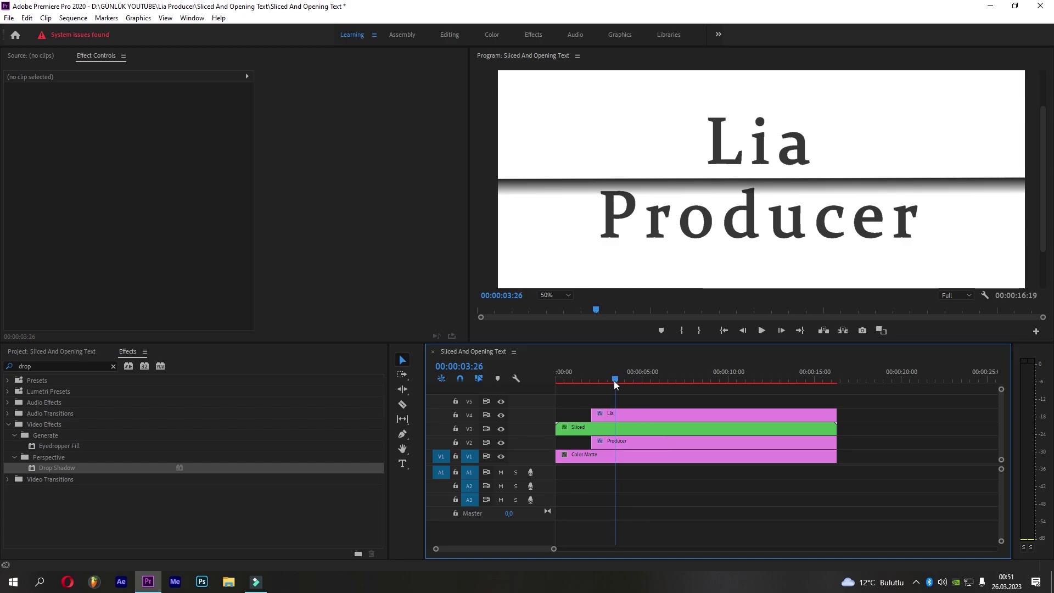
click(617, 413)
Add Position keyframes to the Lia clip at 08:04 and 09:16
scroll(342, 273, down, 5)
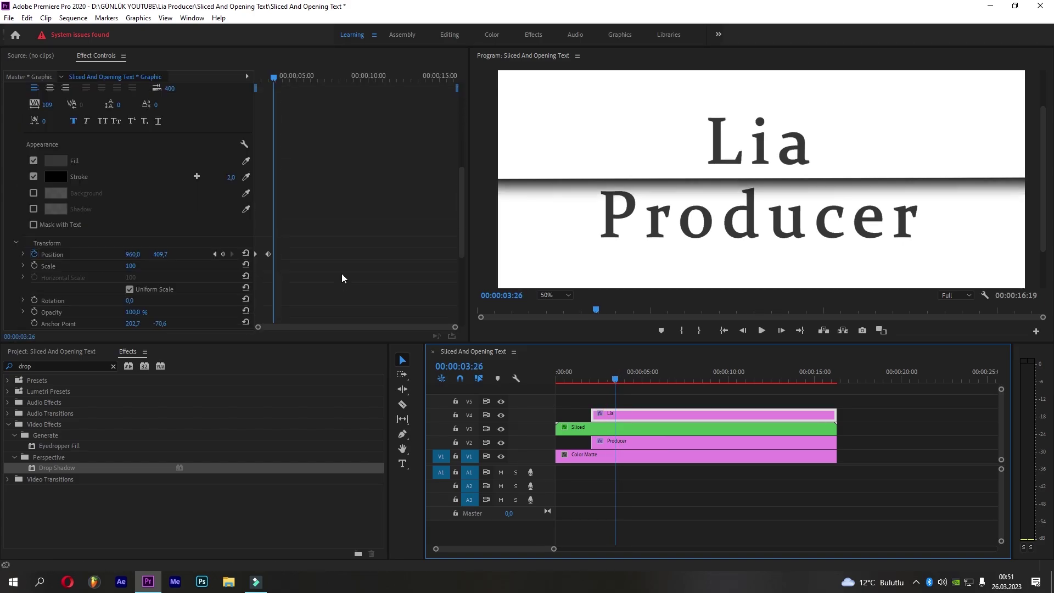
scroll(342, 273, down, 3)
click(216, 166)
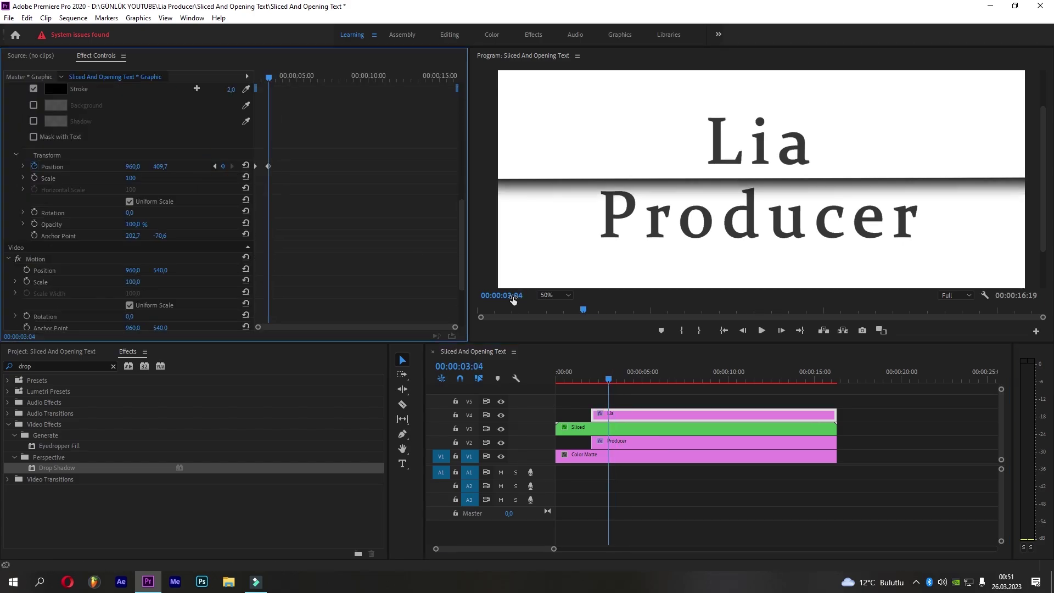
click(512, 296)
text(8)
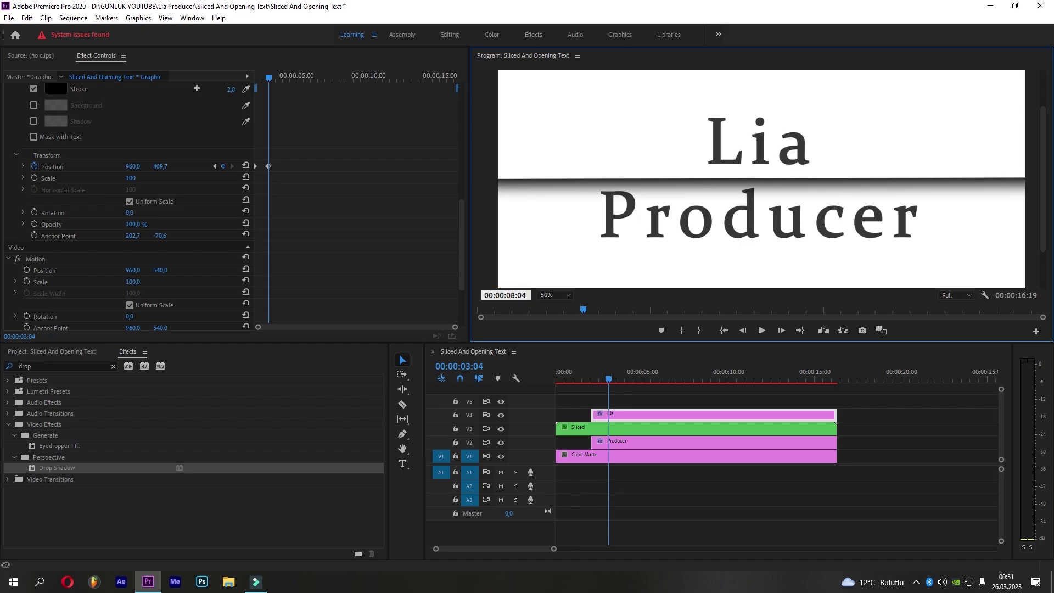
key(Return)
click(223, 166)
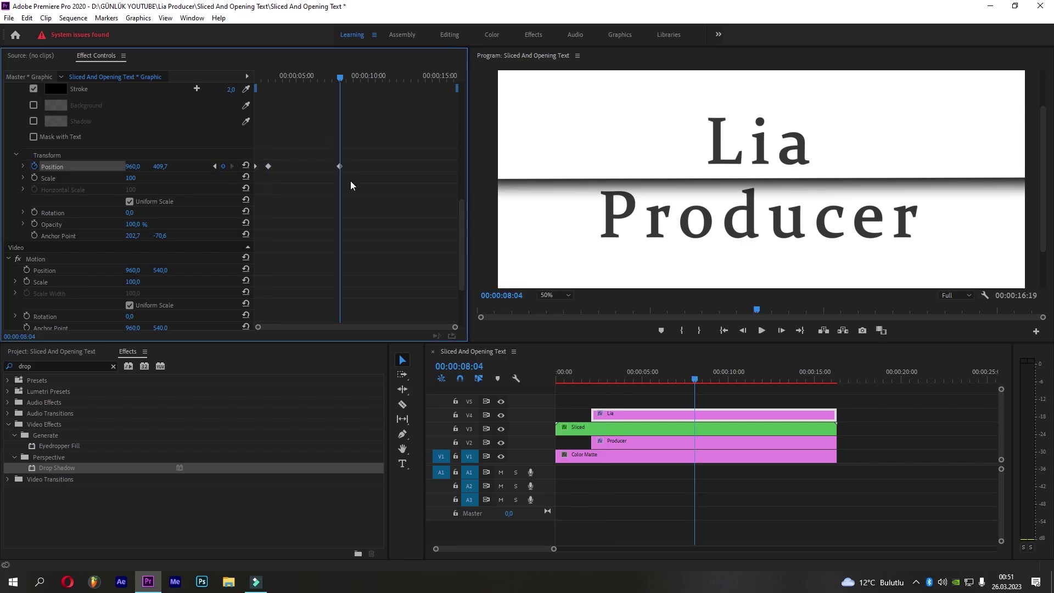
drag(340, 79, 360, 78)
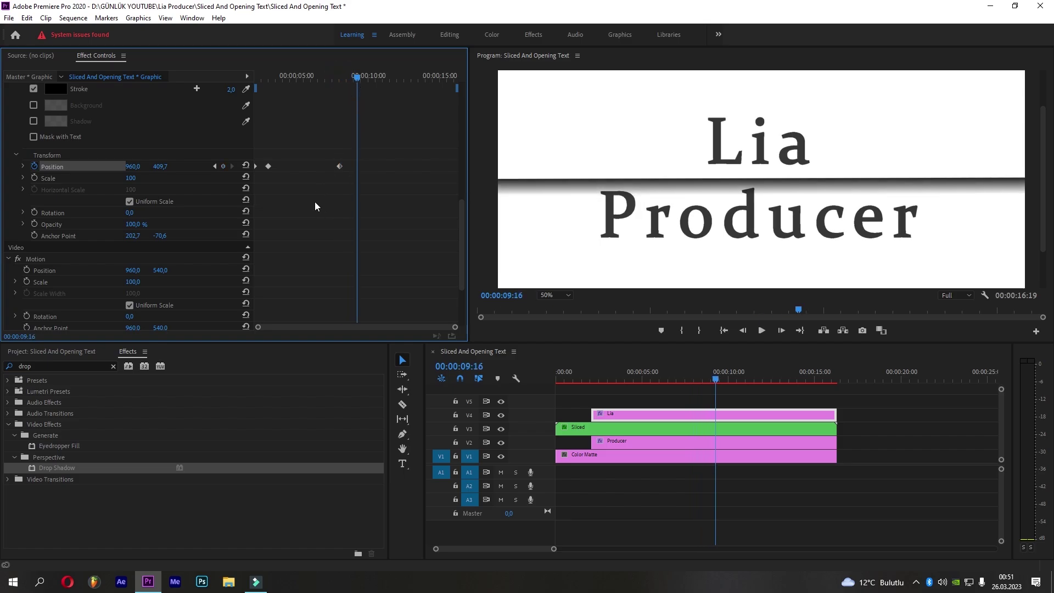
click(224, 166)
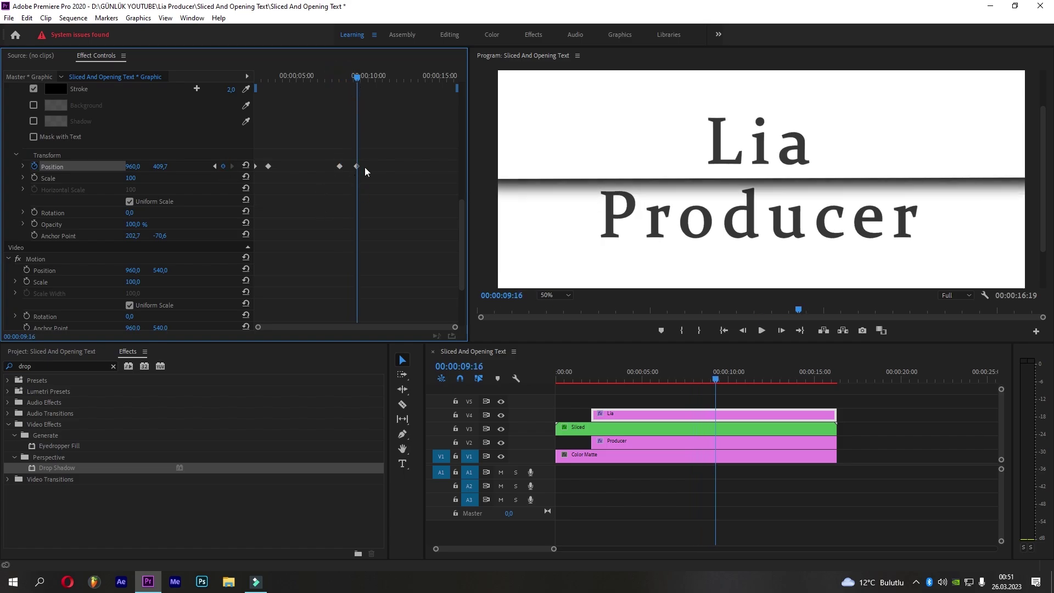
Copy Lia's starting Y value 630,7 from 02:04 into the 09:16 Position keyframe
drag(316, 82, 256, 82)
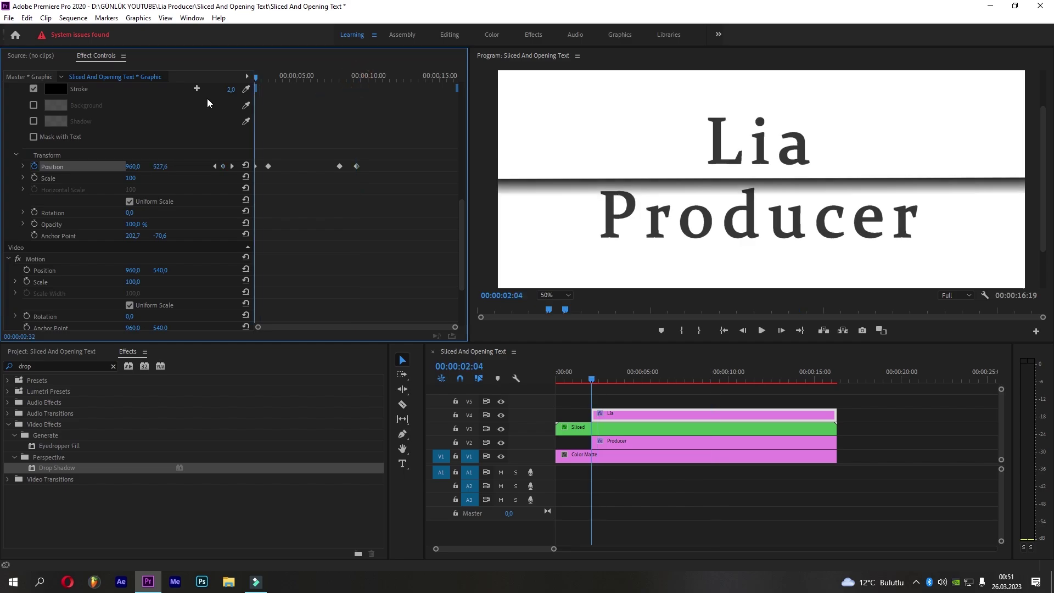
click(167, 168)
right_click(166, 166)
click(192, 198)
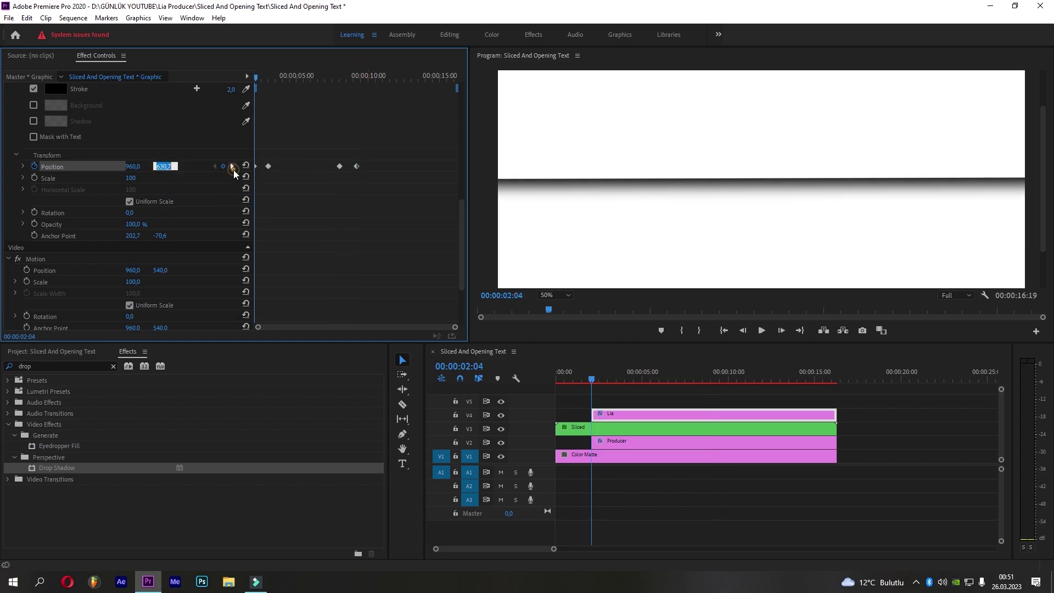
click(233, 167)
click(233, 167)
click(233, 166)
click(165, 167)
right_click(165, 165)
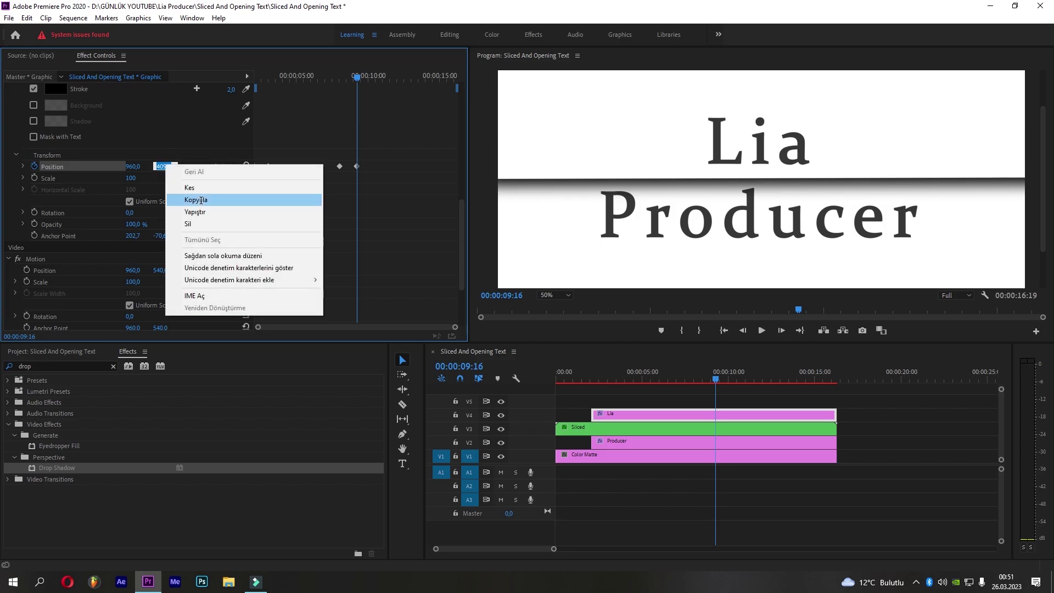
click(197, 212)
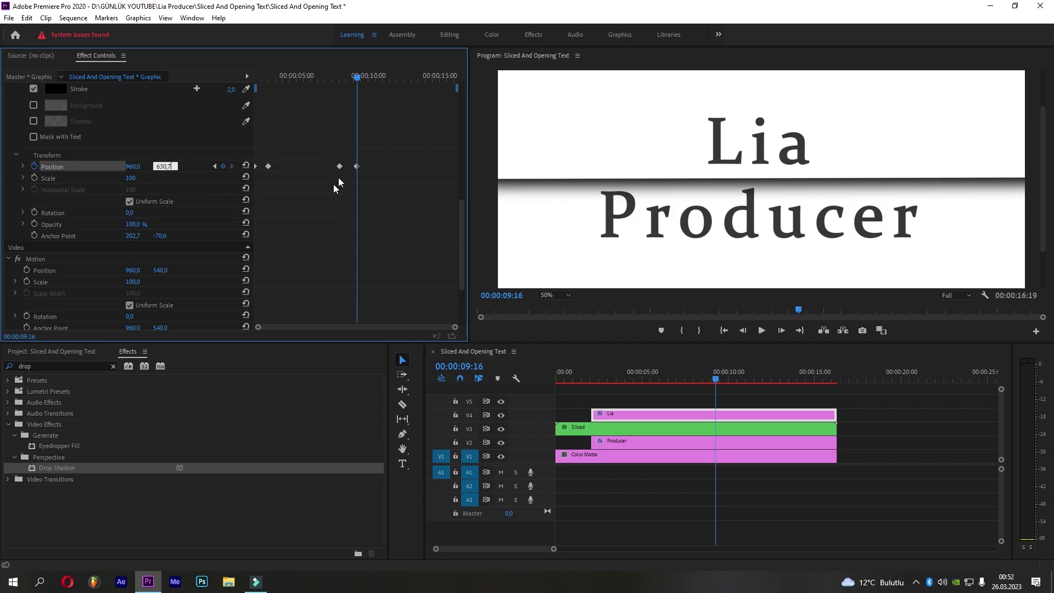
click(307, 195)
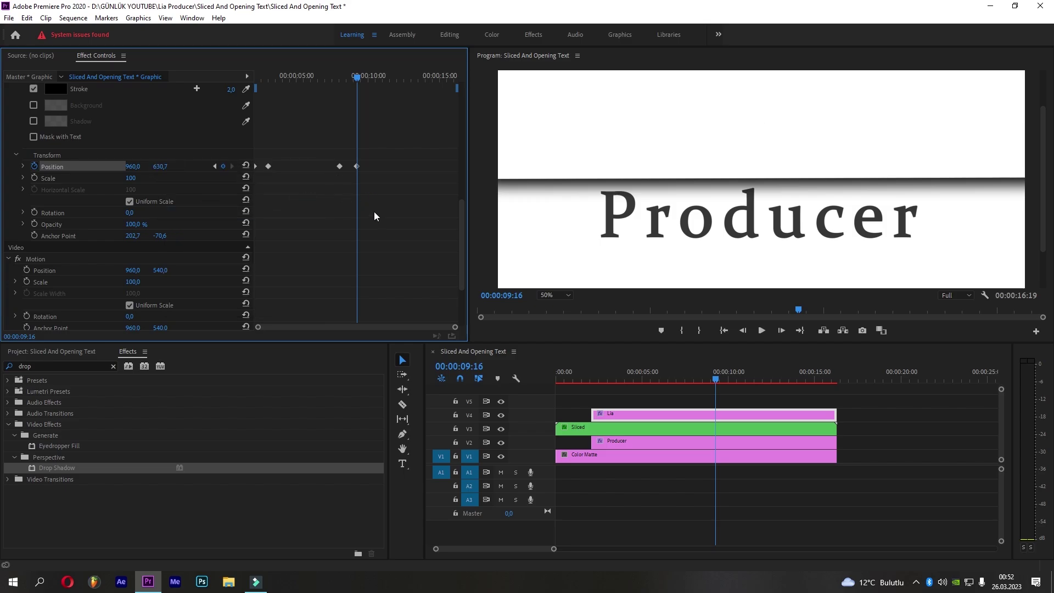
Select the Producer clip and go to its 02:04 starting Position keyframe
click(642, 444)
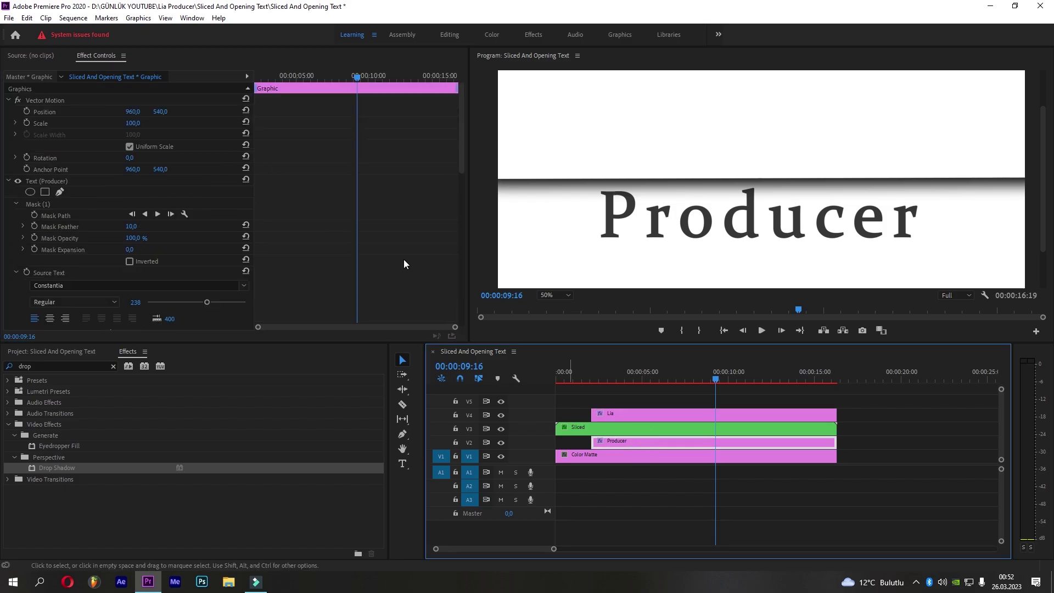
scroll(372, 252, down, 3)
scroll(372, 252, down, 2)
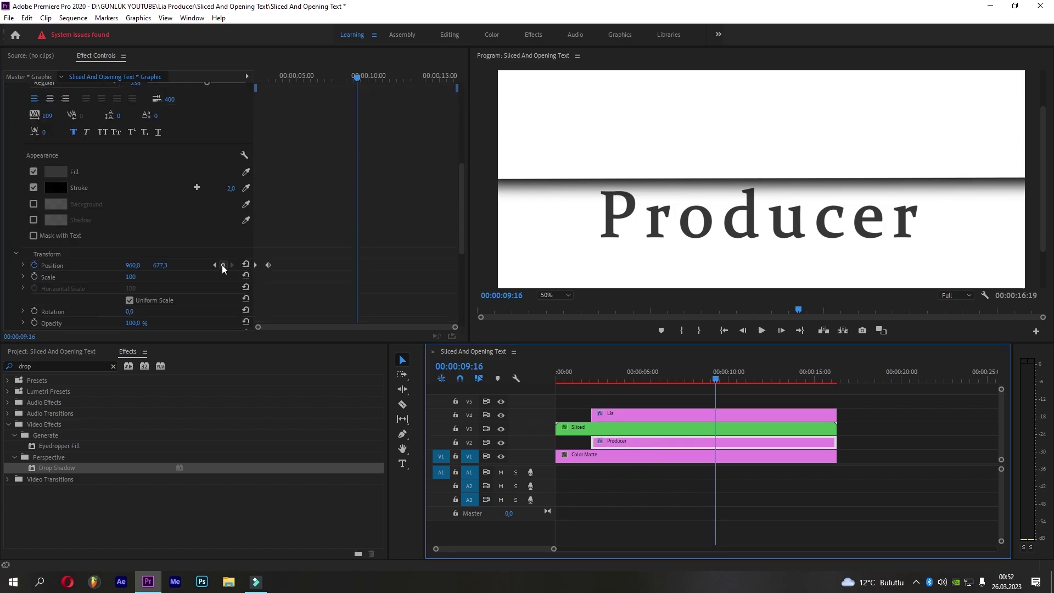
click(290, 266)
click(657, 412)
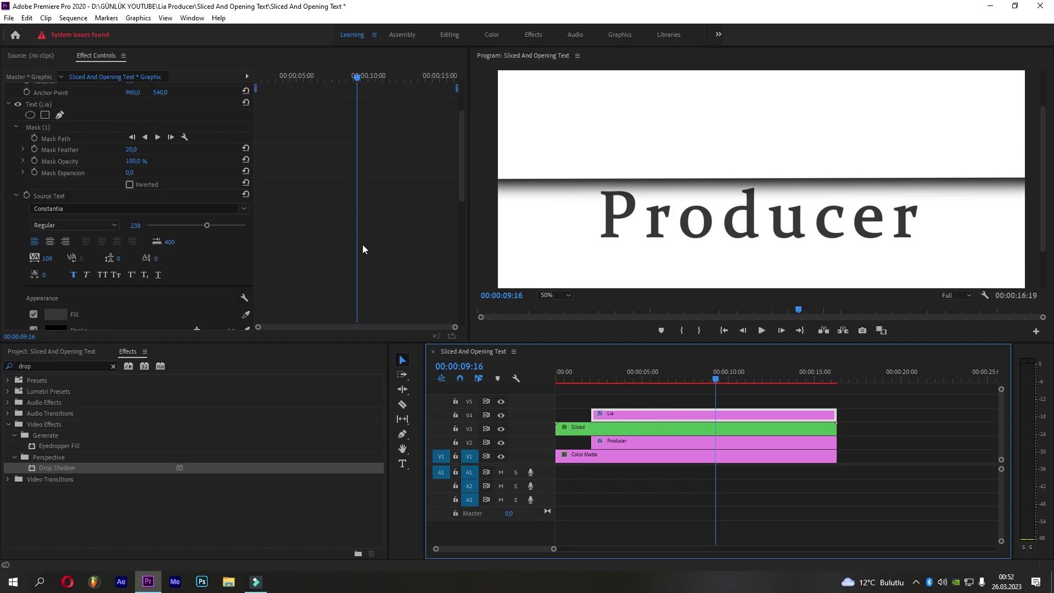
click(214, 255)
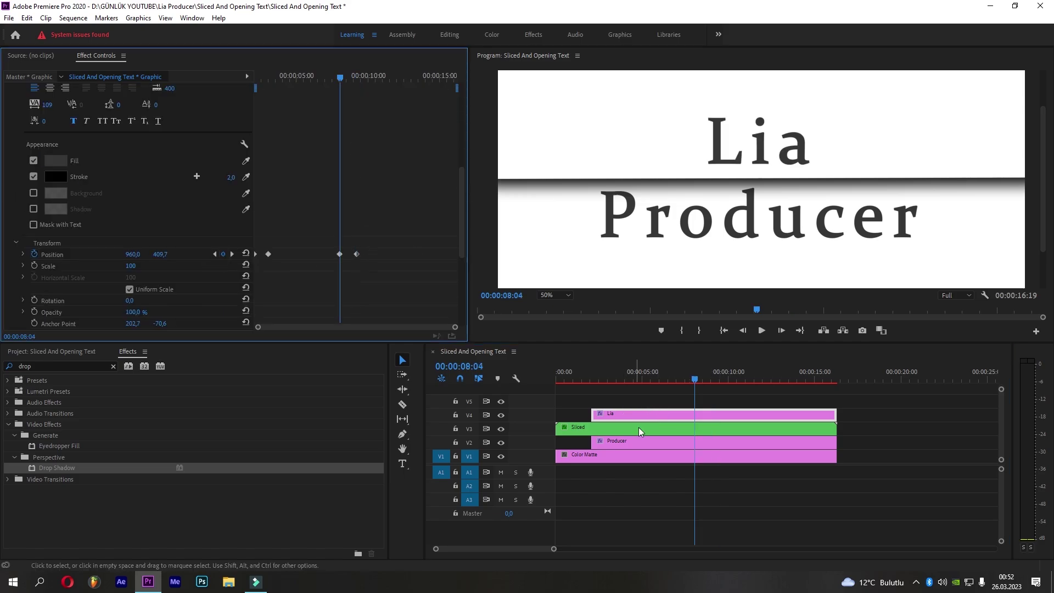
click(636, 441)
scroll(391, 272, down, 1)
scroll(389, 275, down, 5)
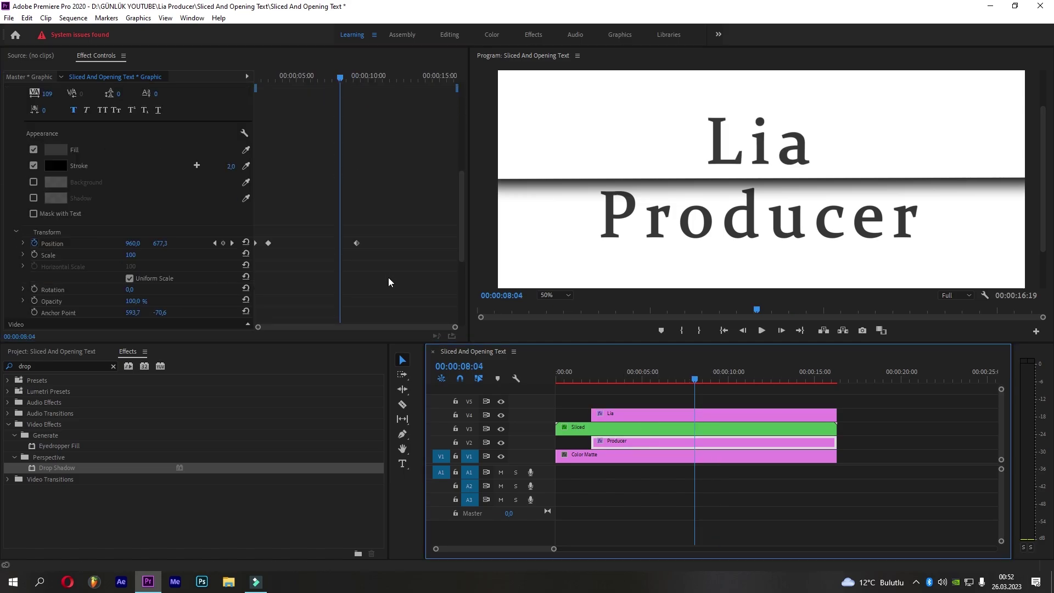
click(214, 243)
click(215, 243)
click(215, 243)
Copy Producer's Y value 459,3 and paste it over 677,3 at the 09:16 keyframe
click(164, 242)
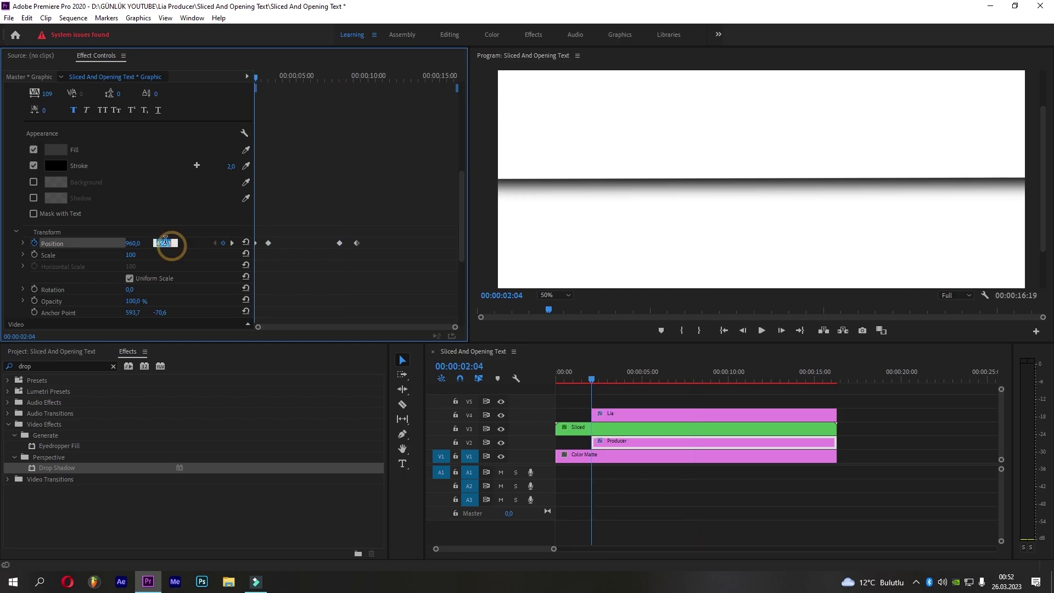
right_click(165, 242)
click(198, 277)
click(229, 244)
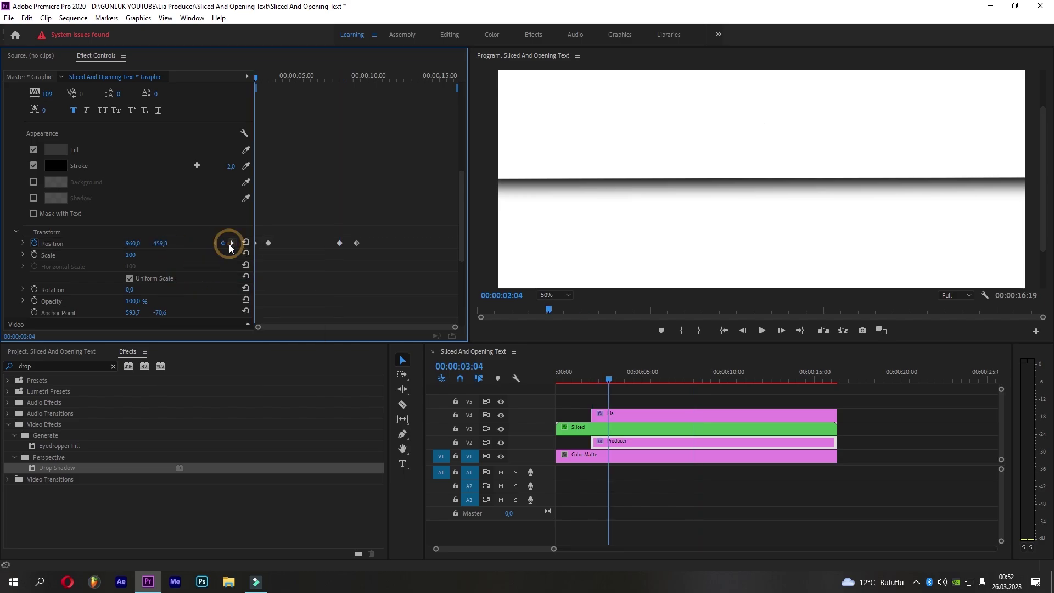
click(229, 244)
click(228, 244)
click(161, 242)
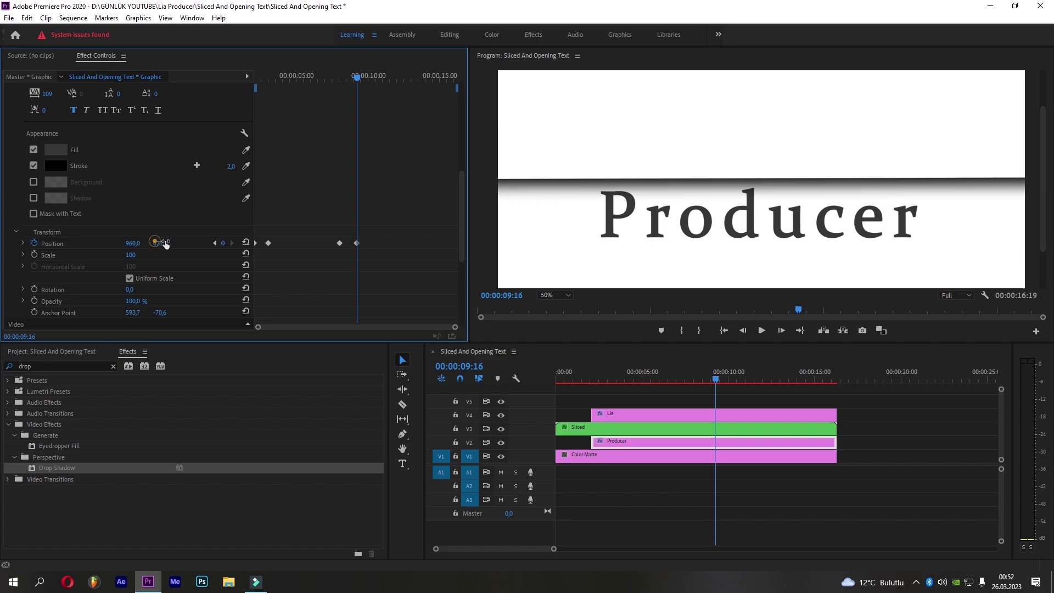
right_click(169, 242)
click(201, 288)
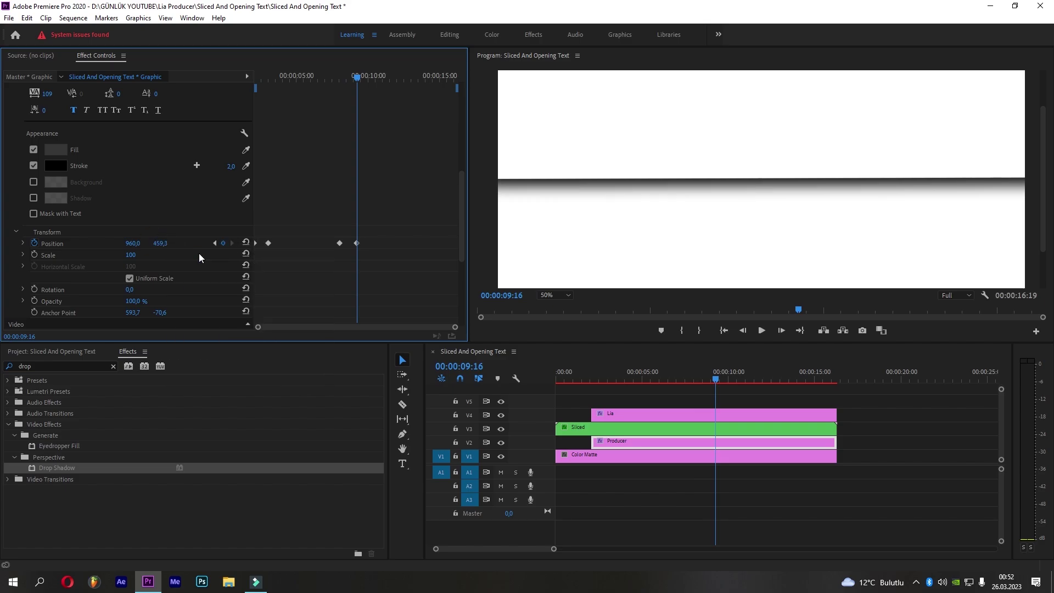
Scrub the sequence from the start to preview the titles sliding in and out
drag(710, 378, 684, 387)
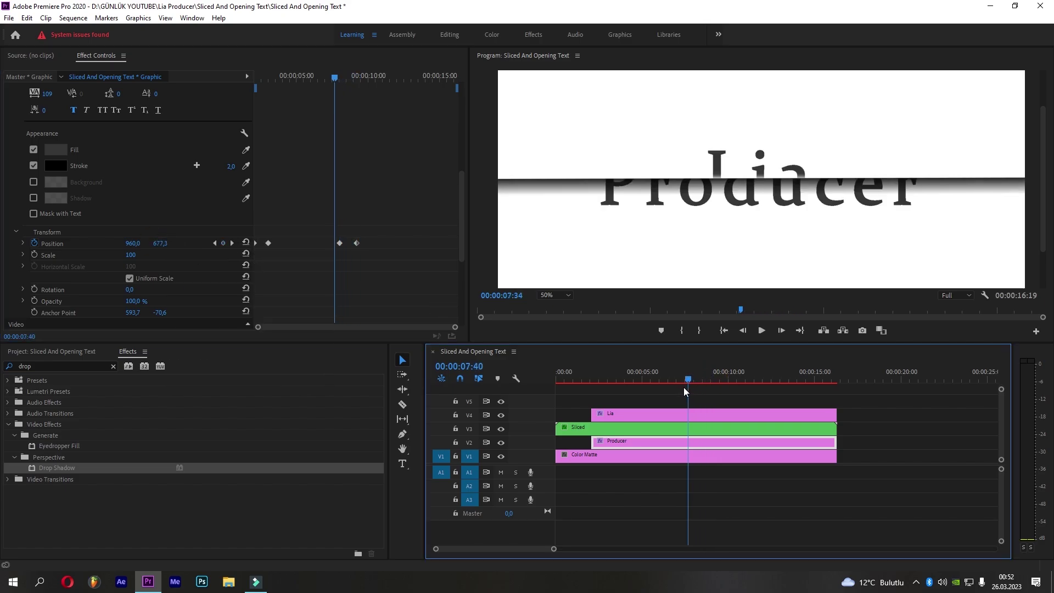
key(Home)
mouse_move(559, 378)
mouse_down()
mouse_move(736, 375)
mouse_move(725, 377)
mouse_up()
Add Opacity keyframes to the Sliced clip at 09:16 and 10:55
click(708, 415)
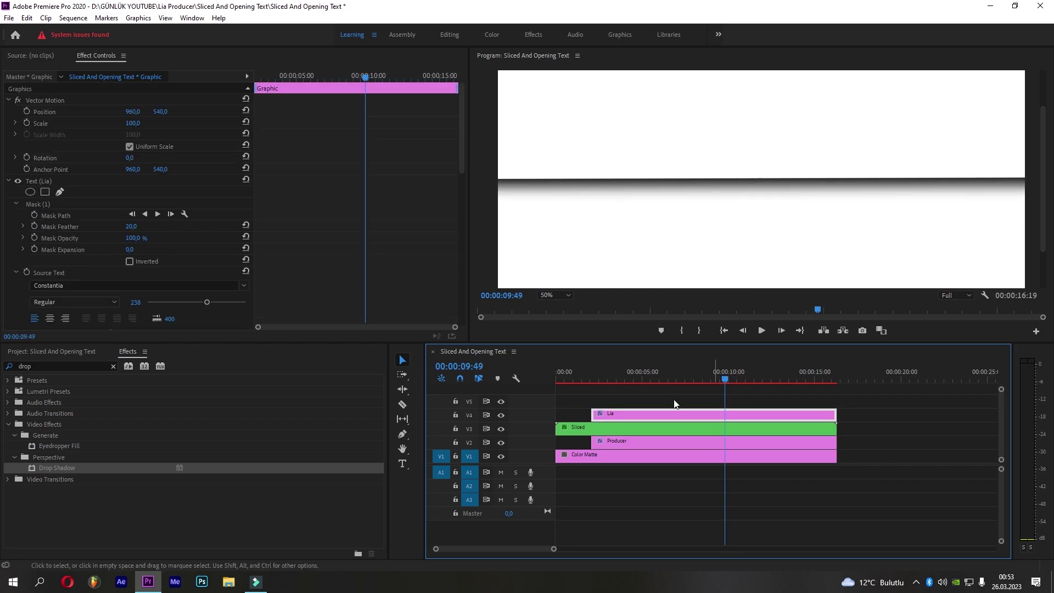
scroll(345, 222, down, 5)
scroll(345, 223, down, 5)
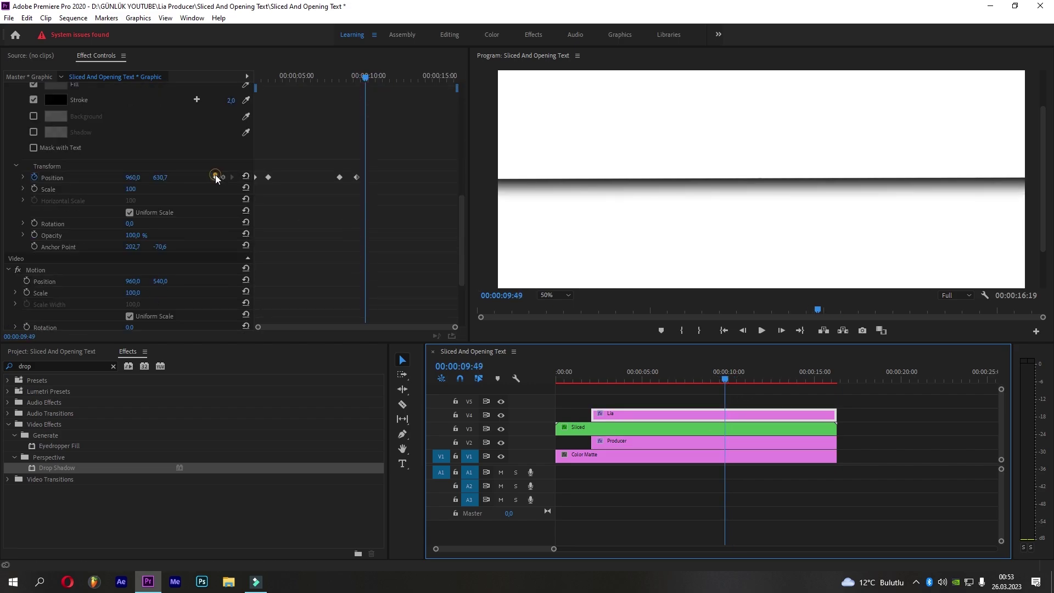
click(214, 177)
click(663, 429)
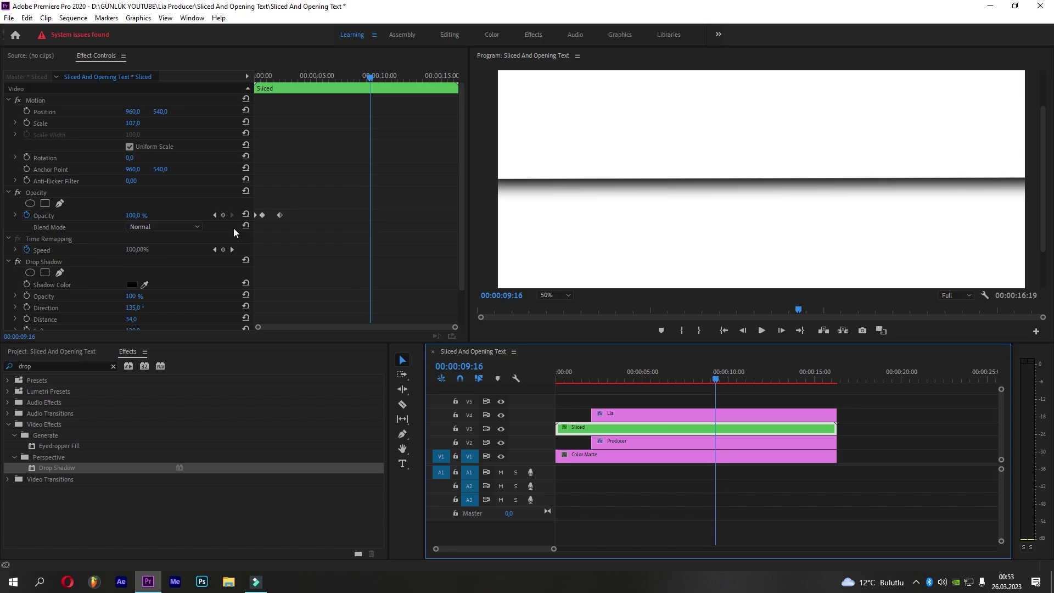
click(223, 215)
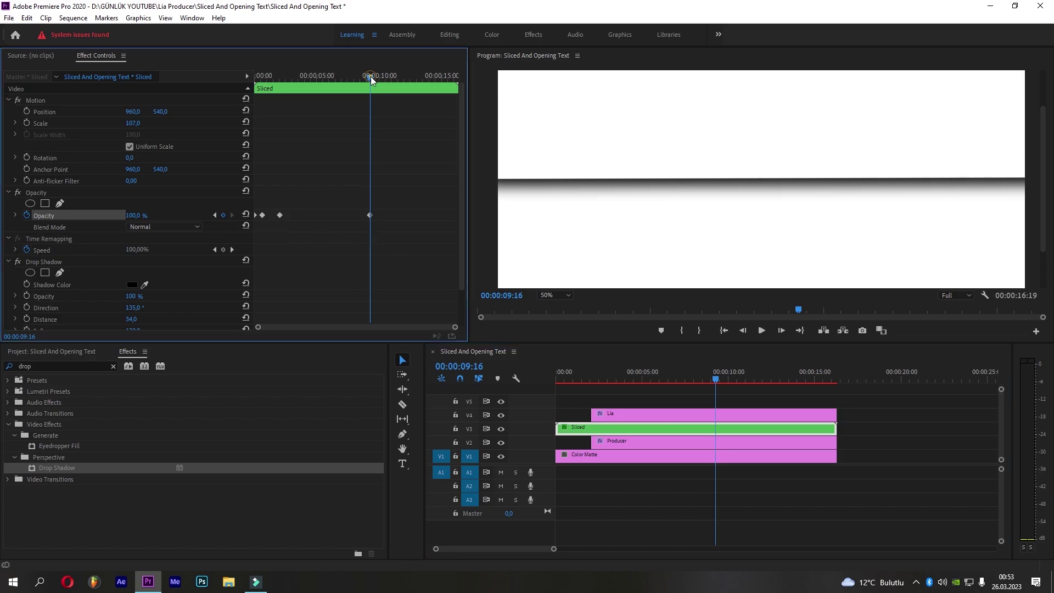
drag(371, 77, 391, 76)
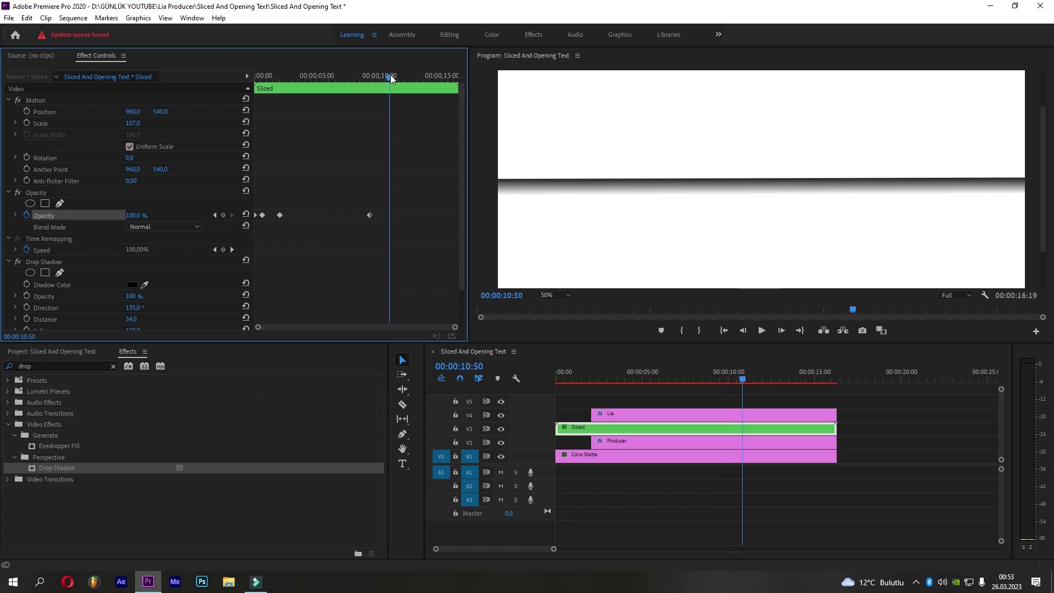
click(223, 215)
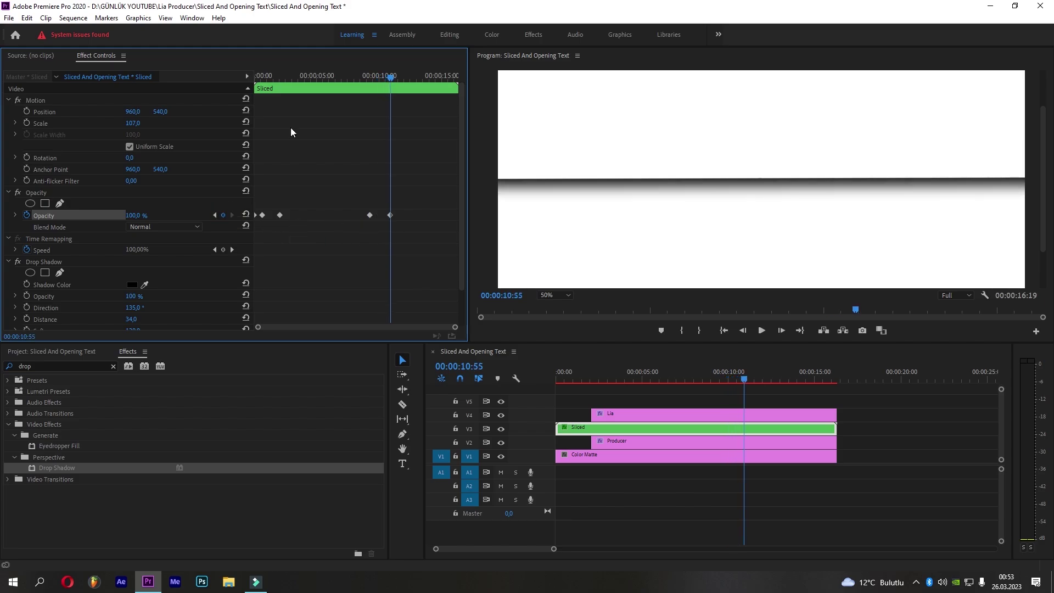
Set the Sliced clip's 10:55 Opacity keyframe to 0%
drag(297, 75, 267, 75)
click(215, 215)
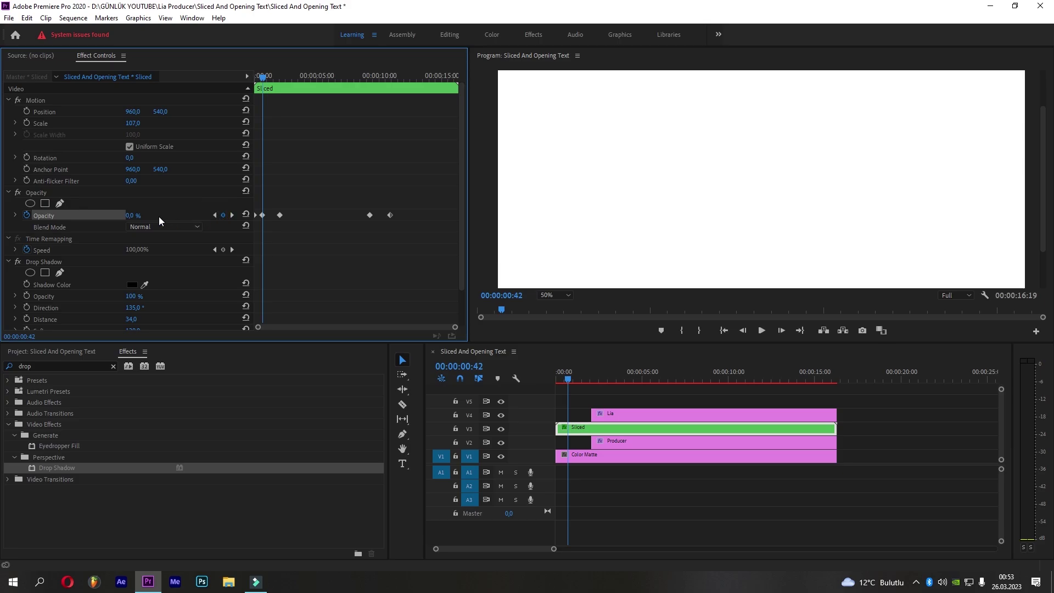
drag(313, 75, 390, 77)
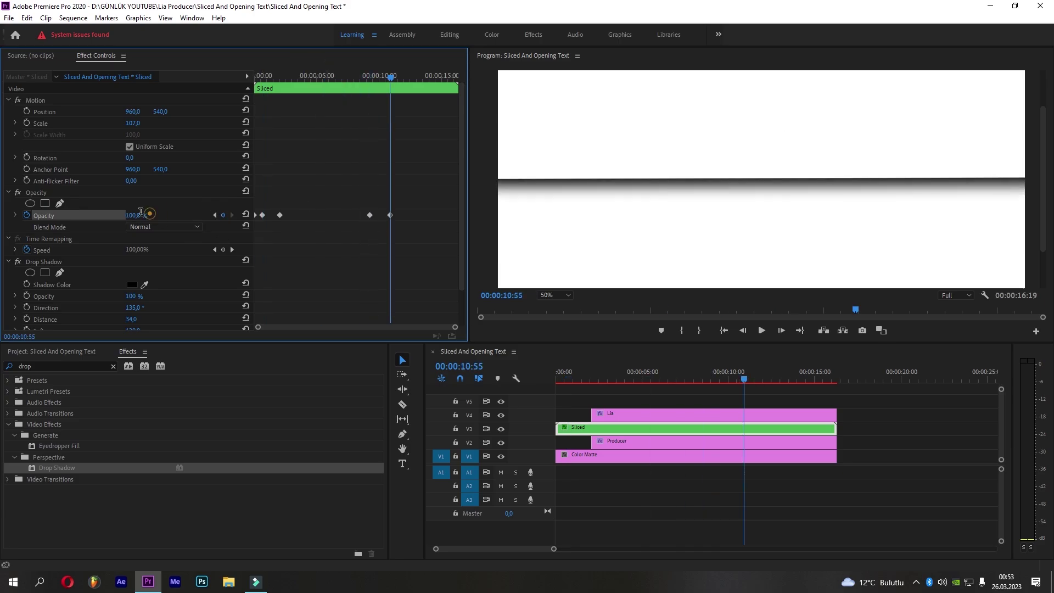
click(136, 215)
text(0)
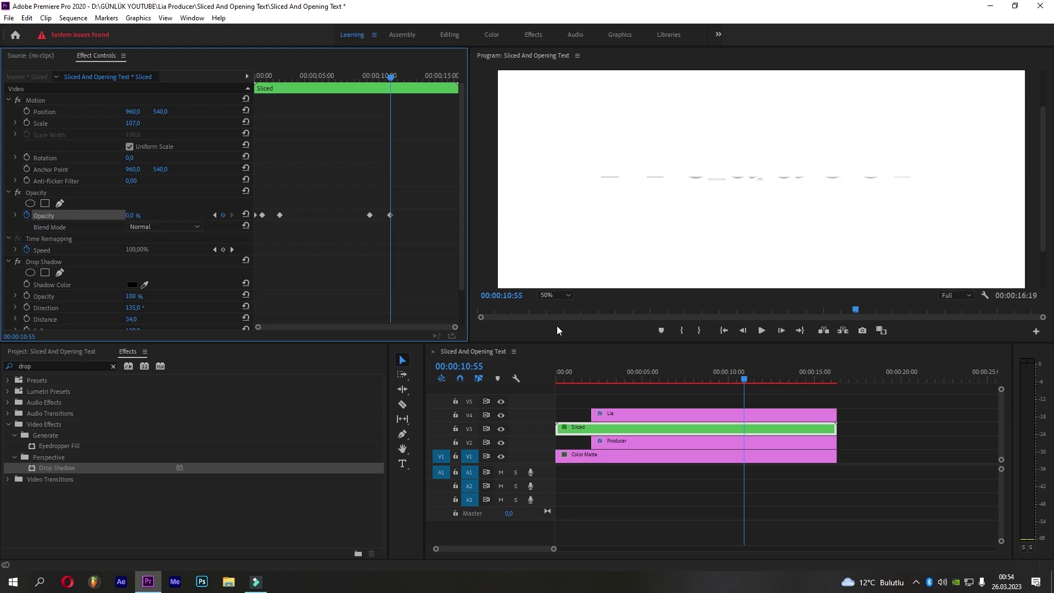
click(744, 438)
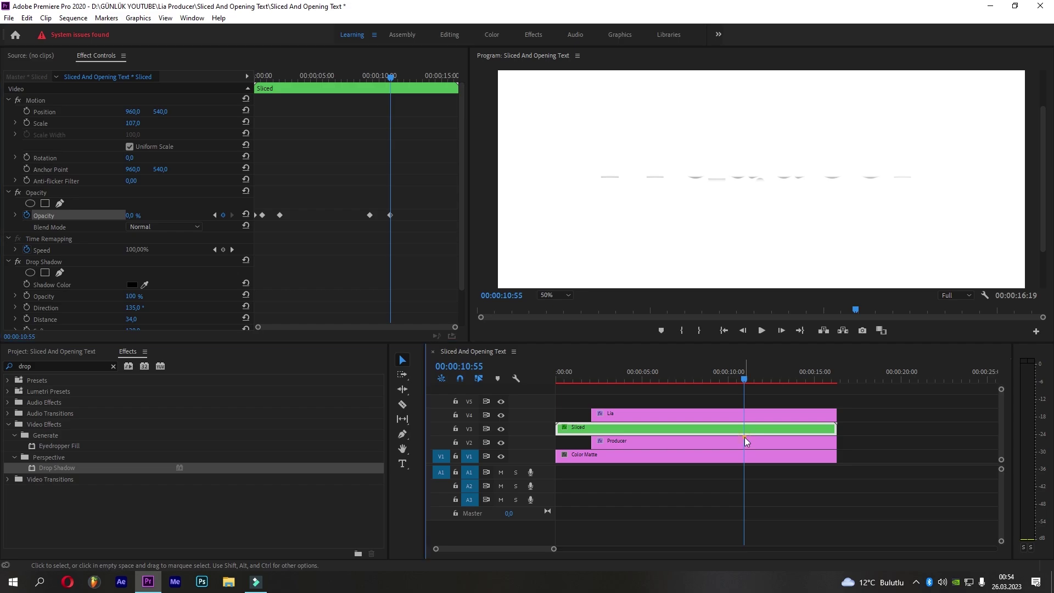
scroll(360, 255, down, 1)
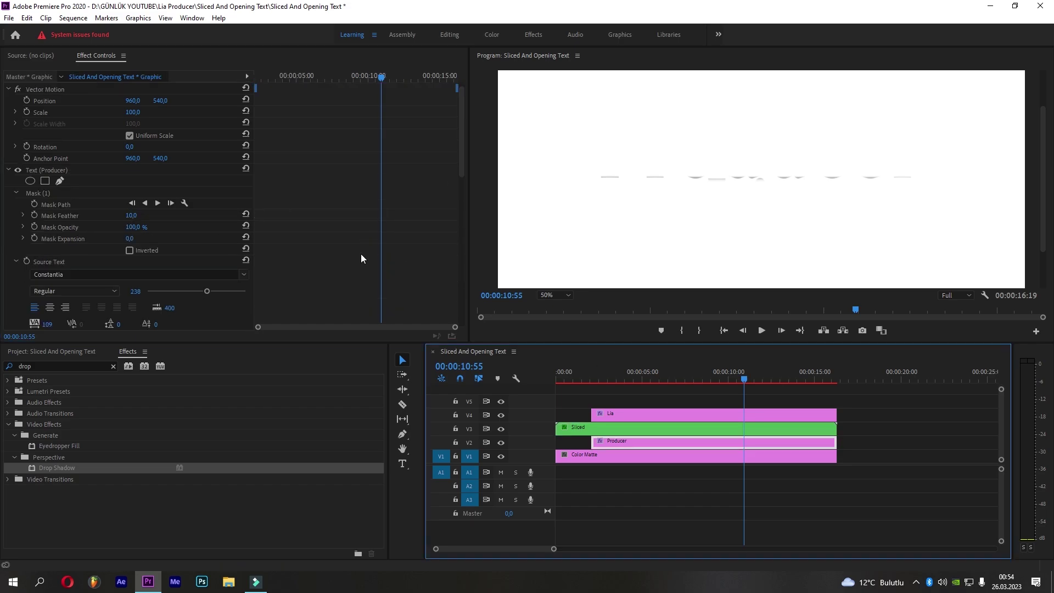
click(719, 425)
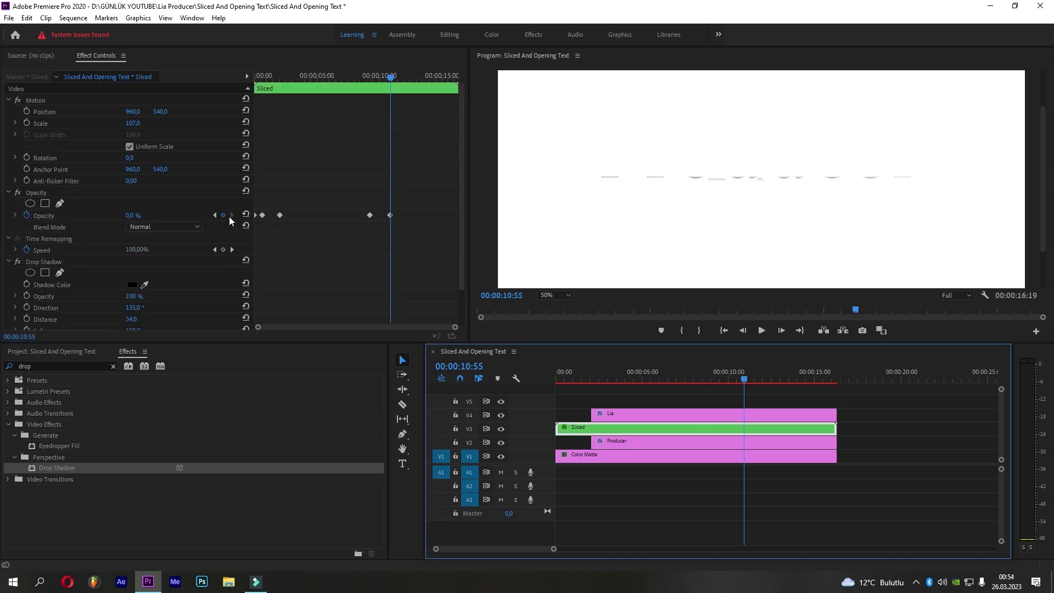
Trim the Lia and Producer clips to end at 09:16 and preview the fade-out
click(215, 216)
click(808, 414)
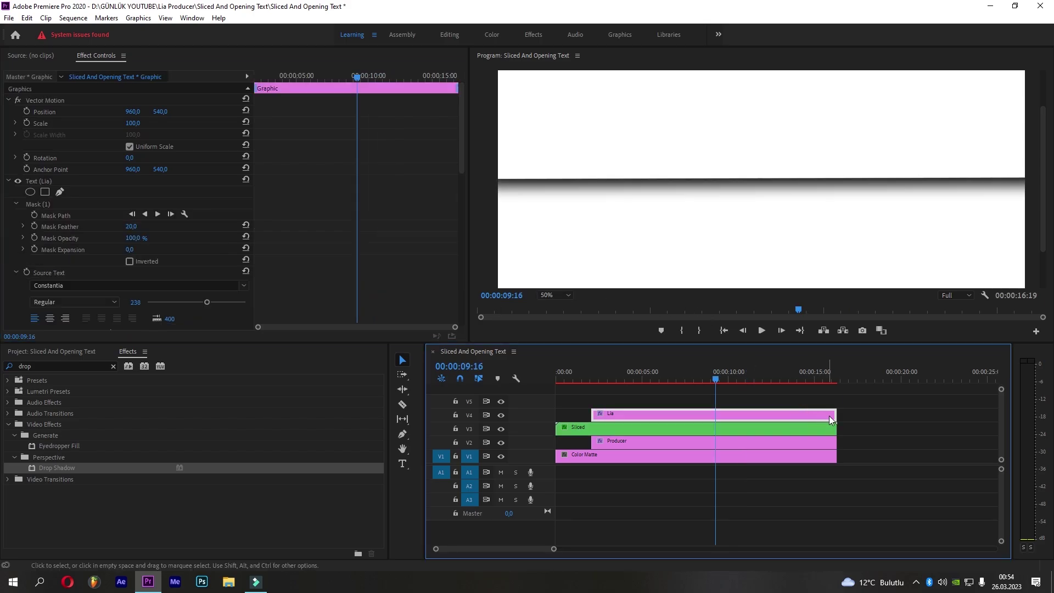
drag(833, 414, 715, 414)
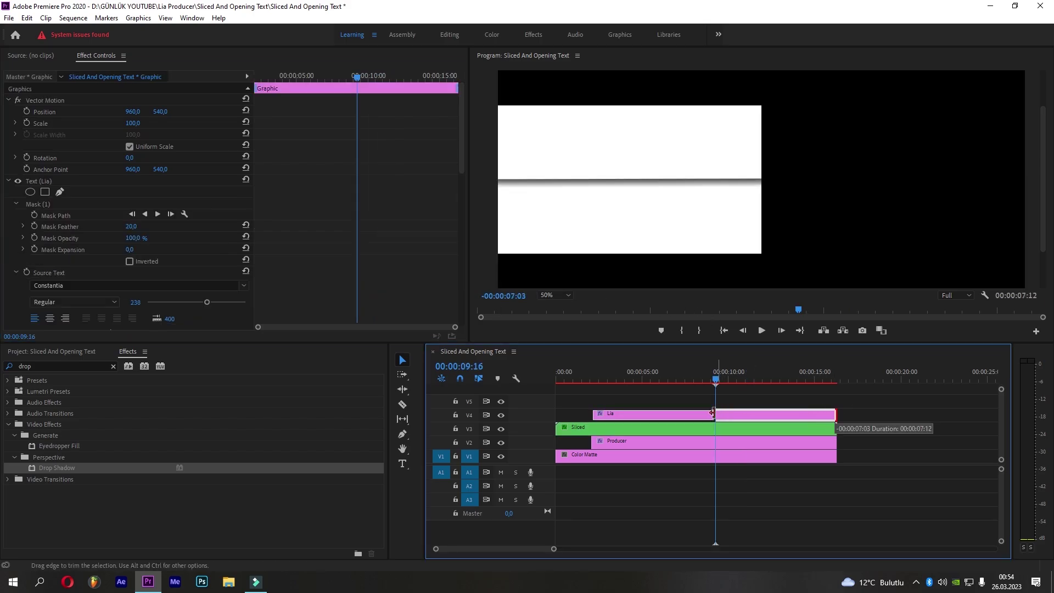
click(829, 445)
drag(830, 442, 714, 441)
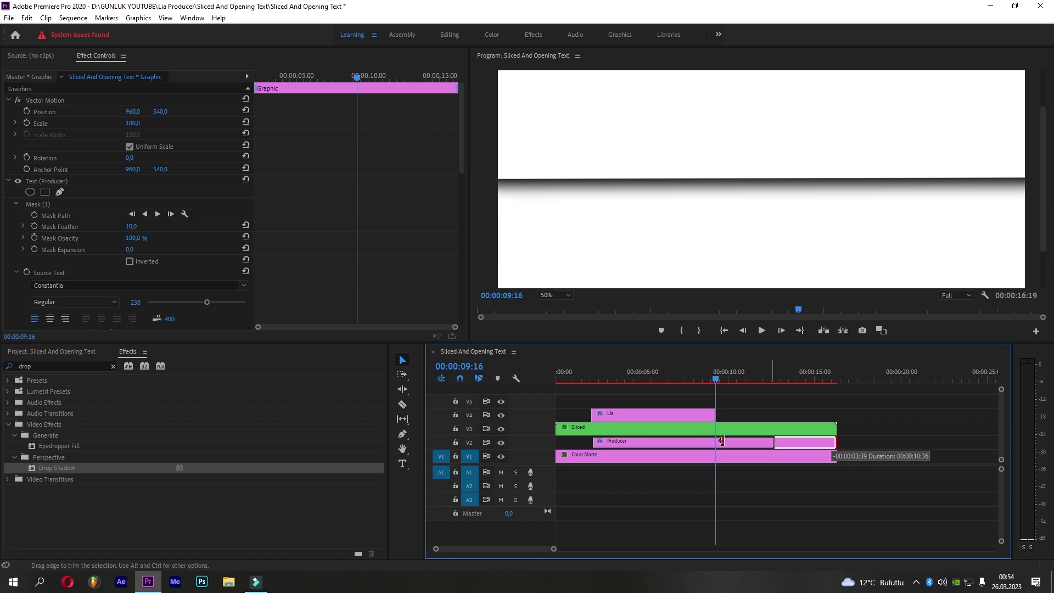
drag(718, 378, 746, 378)
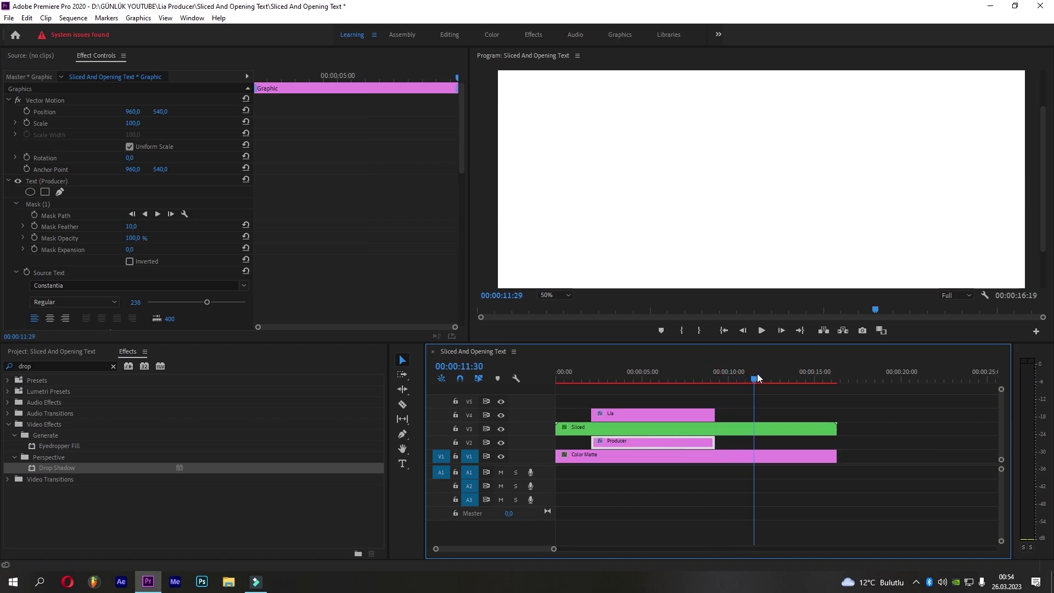
drag(746, 379, 741, 378)
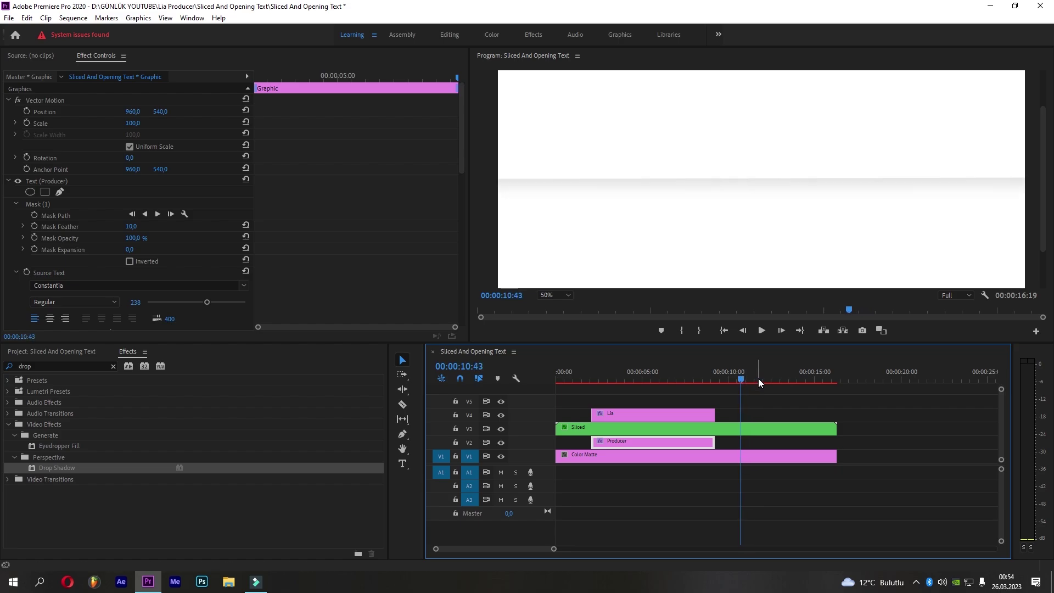
Trim the Sliced and Color Matte clips to end at 12:01
click(746, 427)
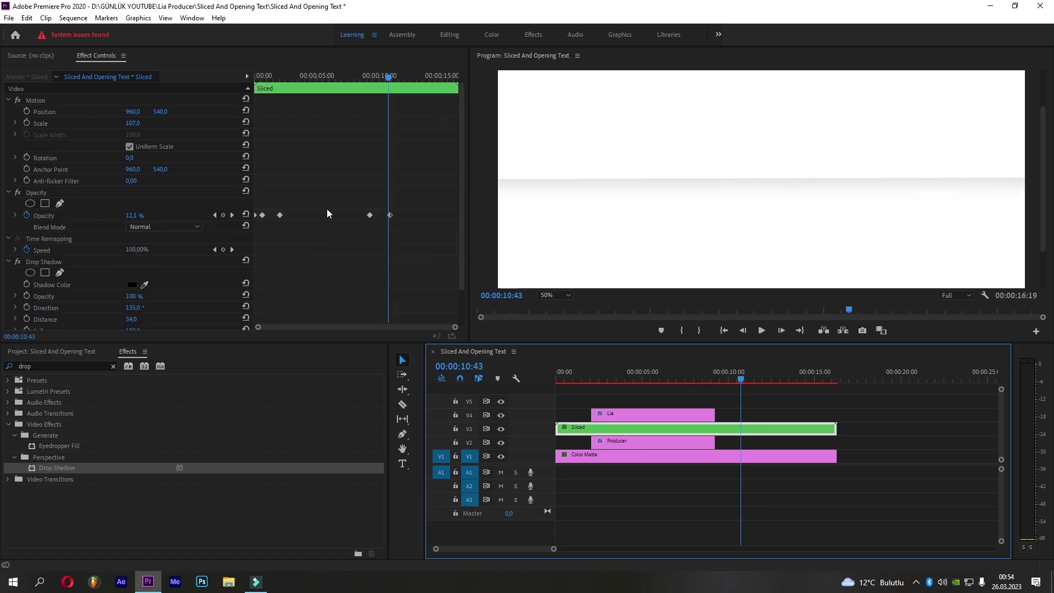
click(232, 215)
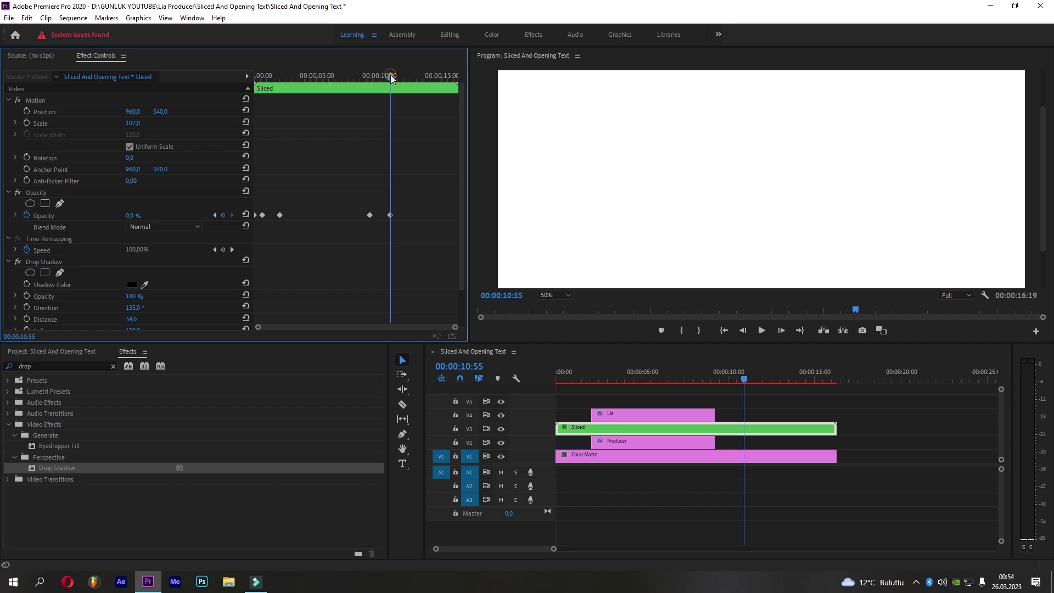
drag(392, 78, 406, 80)
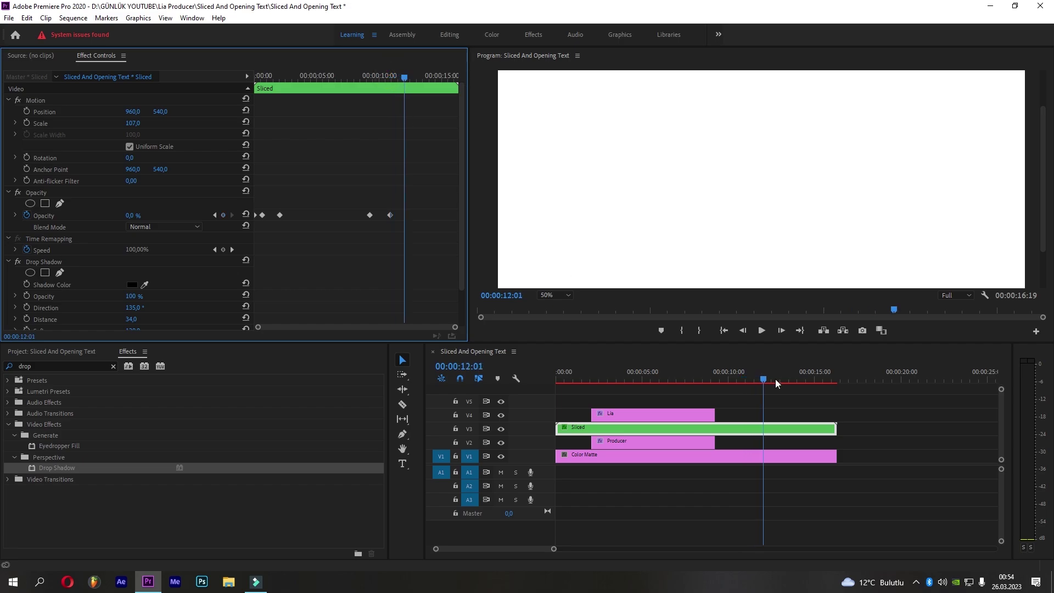
drag(835, 428, 786, 427)
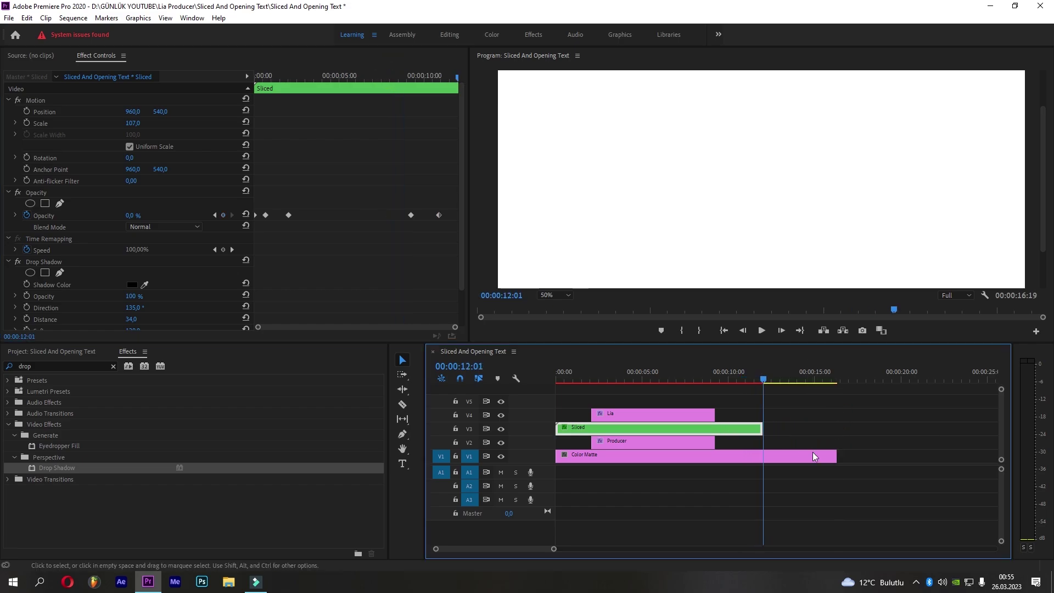
drag(835, 455, 763, 455)
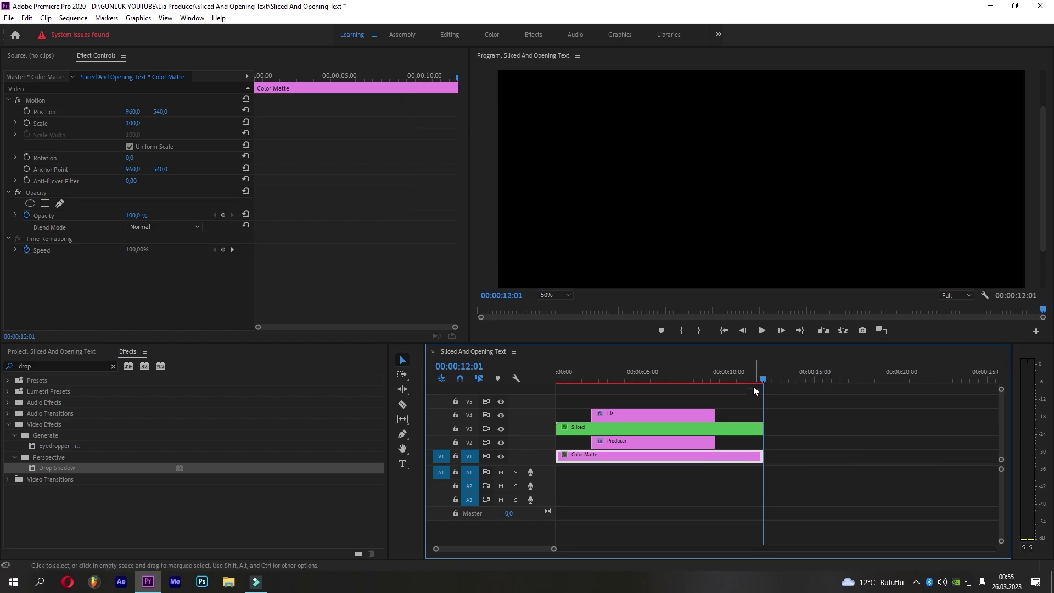
mouse_move(761, 379)
mouse_down()
mouse_move(619, 386)
mouse_move(641, 385)
mouse_up()
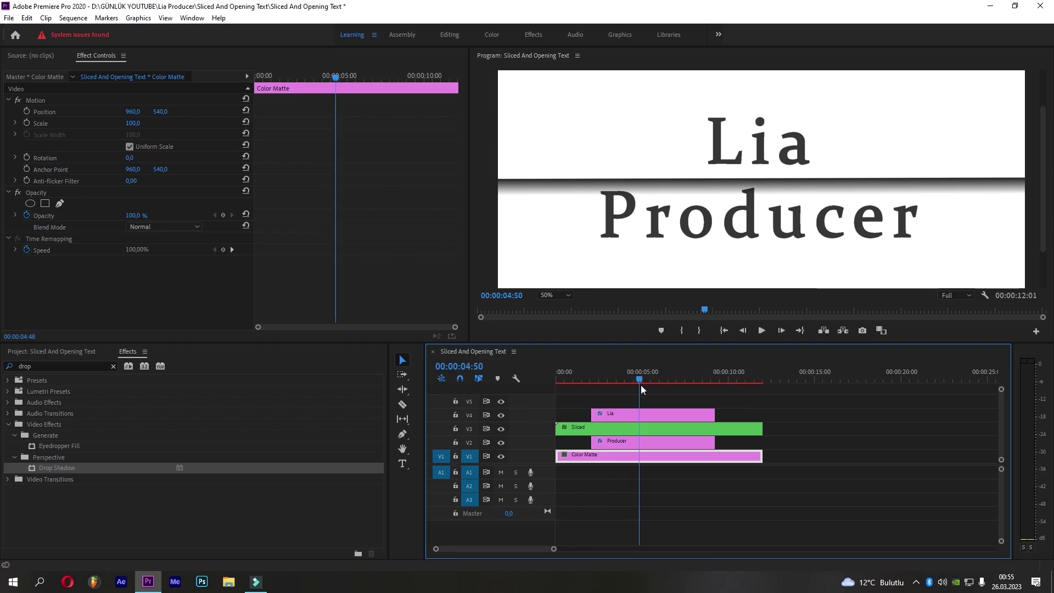
Nest all four clips into a sequence named 'All' and select the All clip
drag(776, 497, 648, 417)
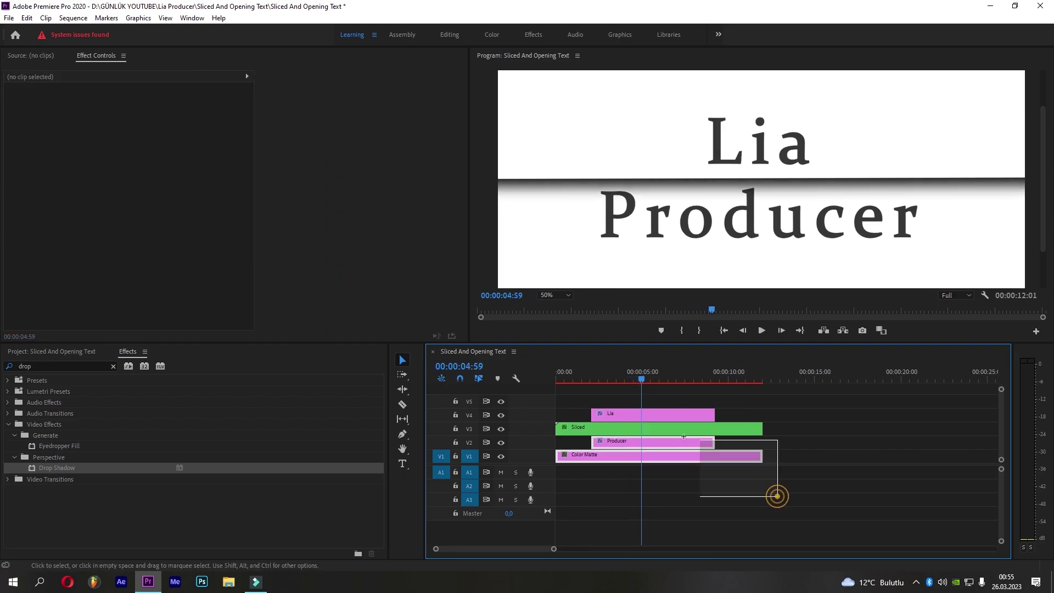
right_click(648, 417)
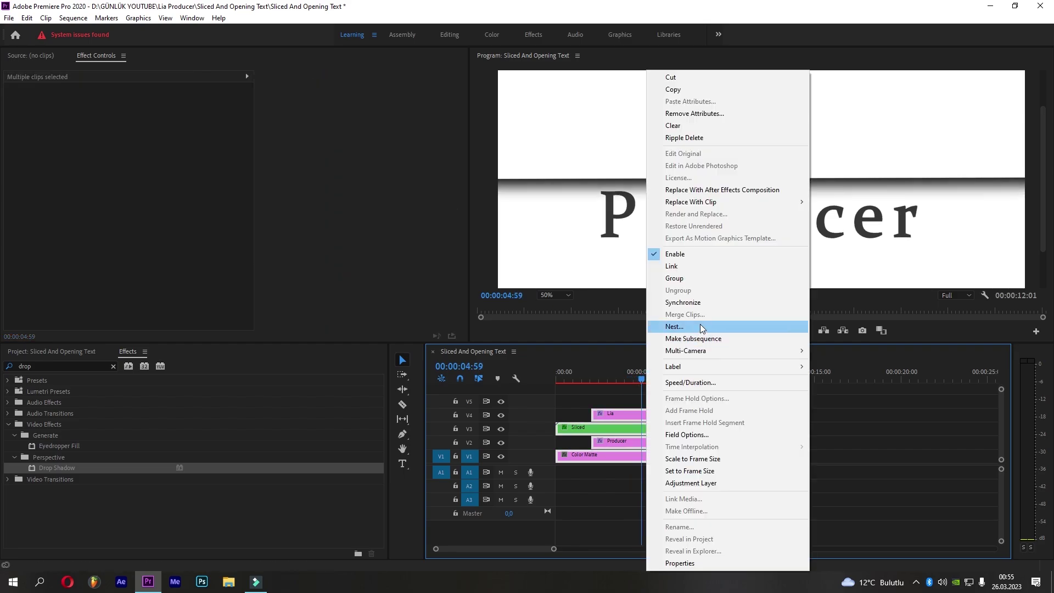
click(702, 327)
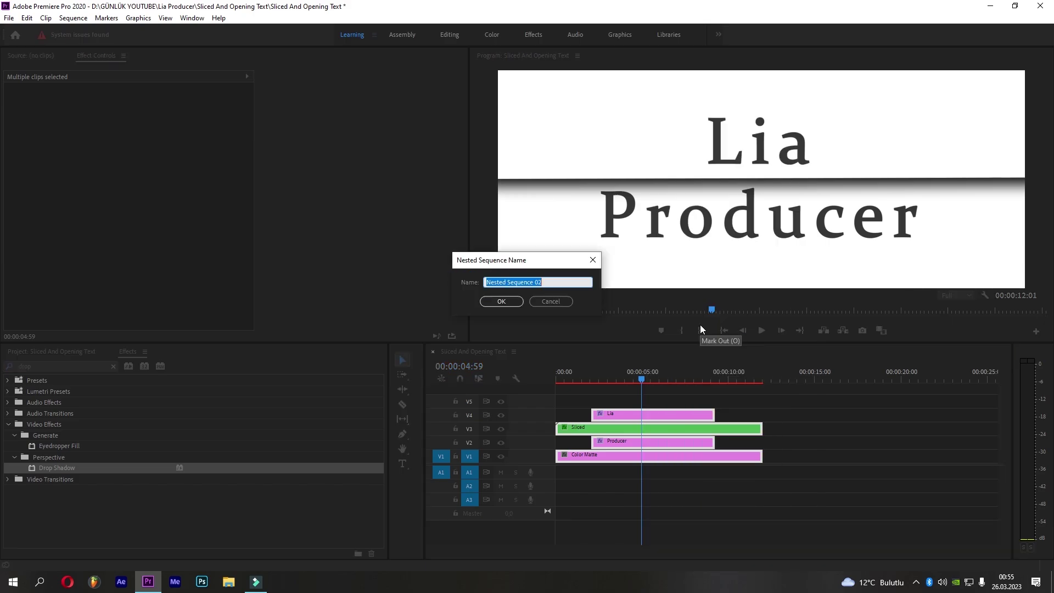
text(All)
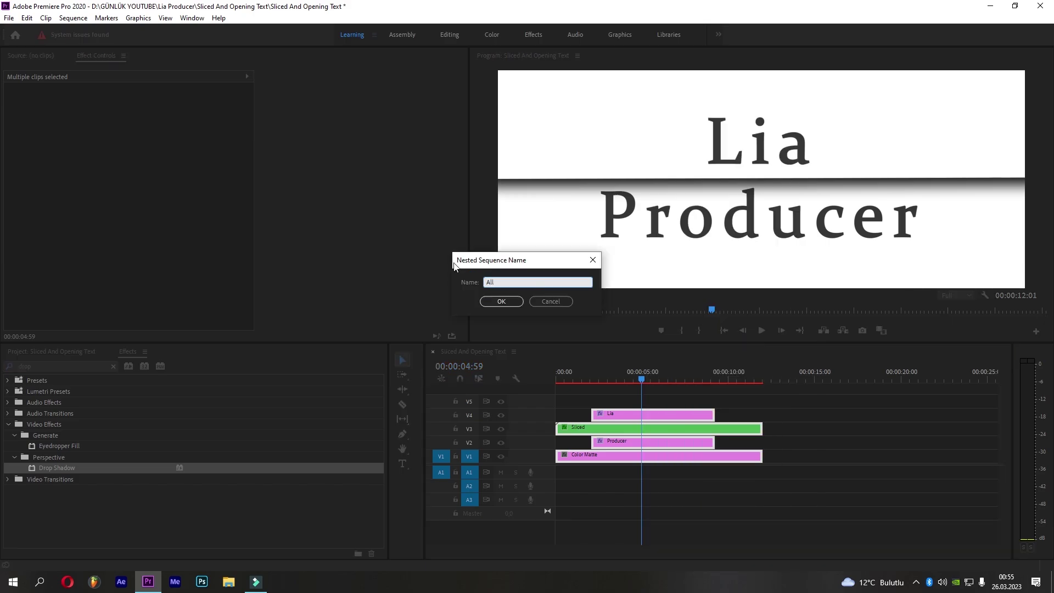
click(489, 300)
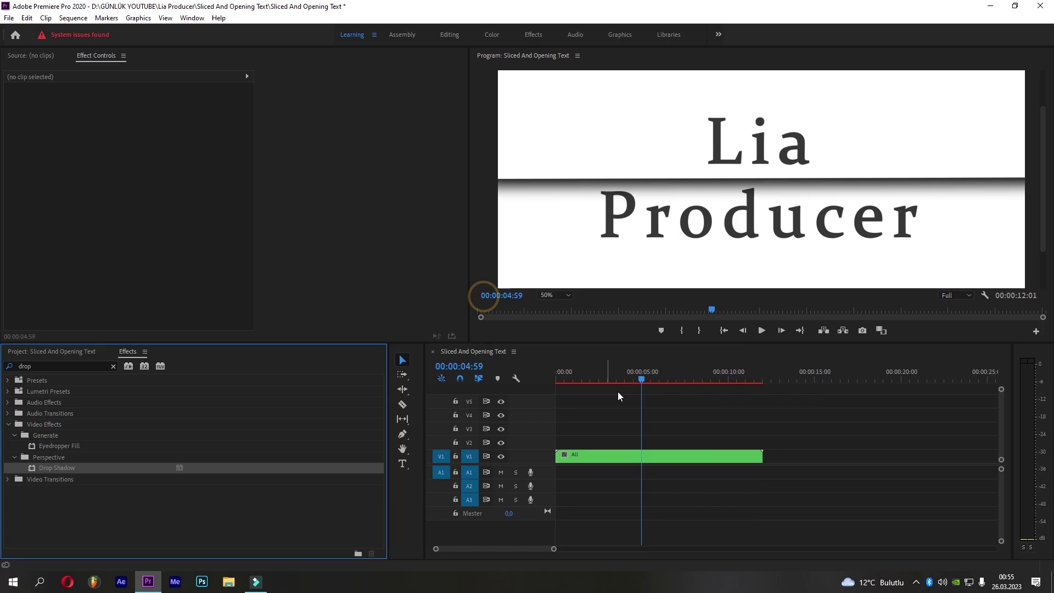
double_click(614, 459)
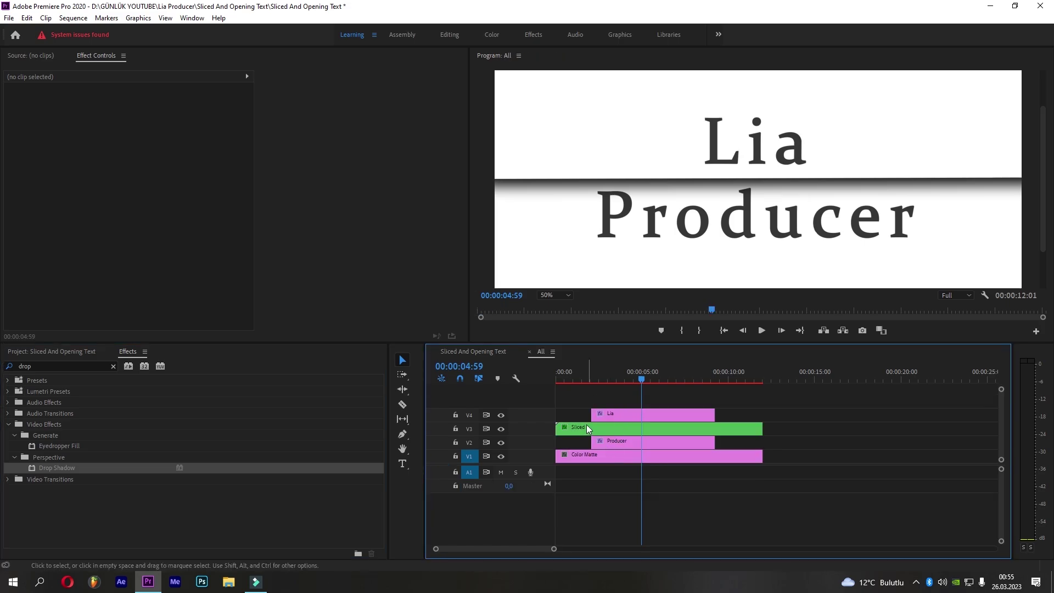
click(530, 351)
click(692, 431)
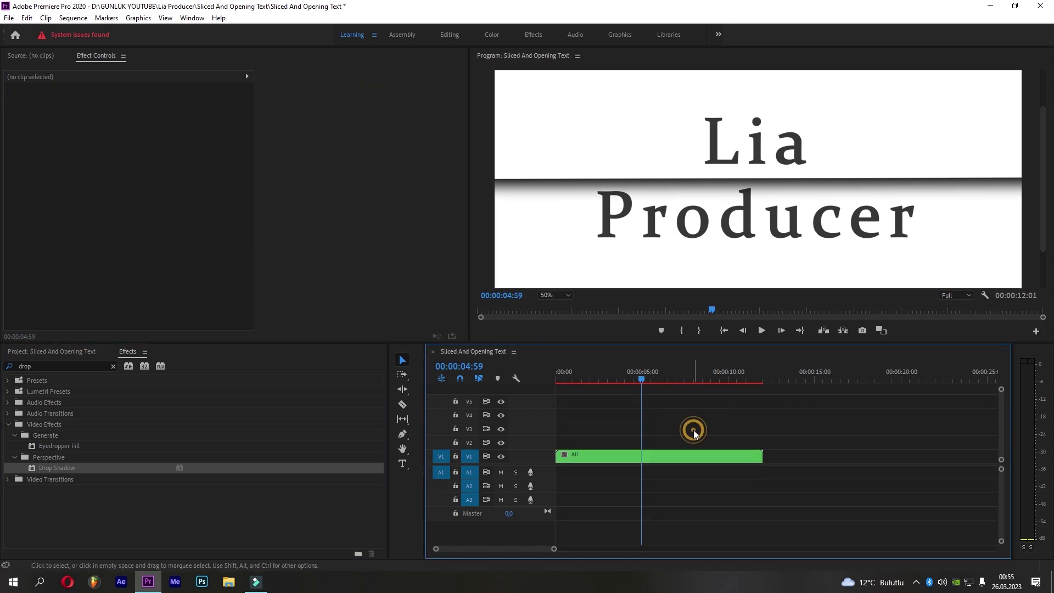
click(680, 459)
Search the Effects panel for '3d' and apply Basic 3D to the All clip
click(113, 365)
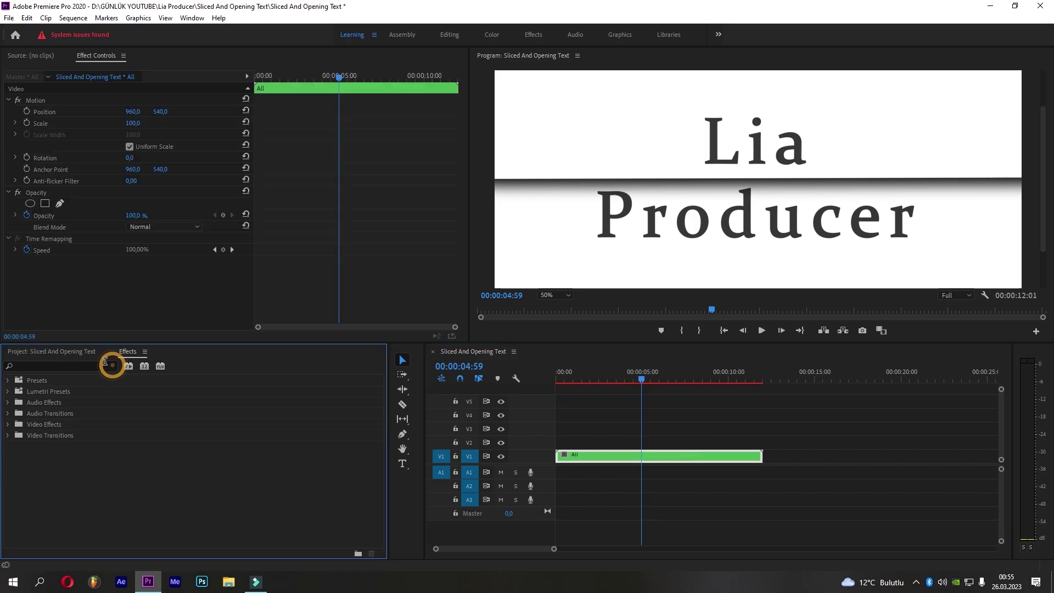
text(bave)
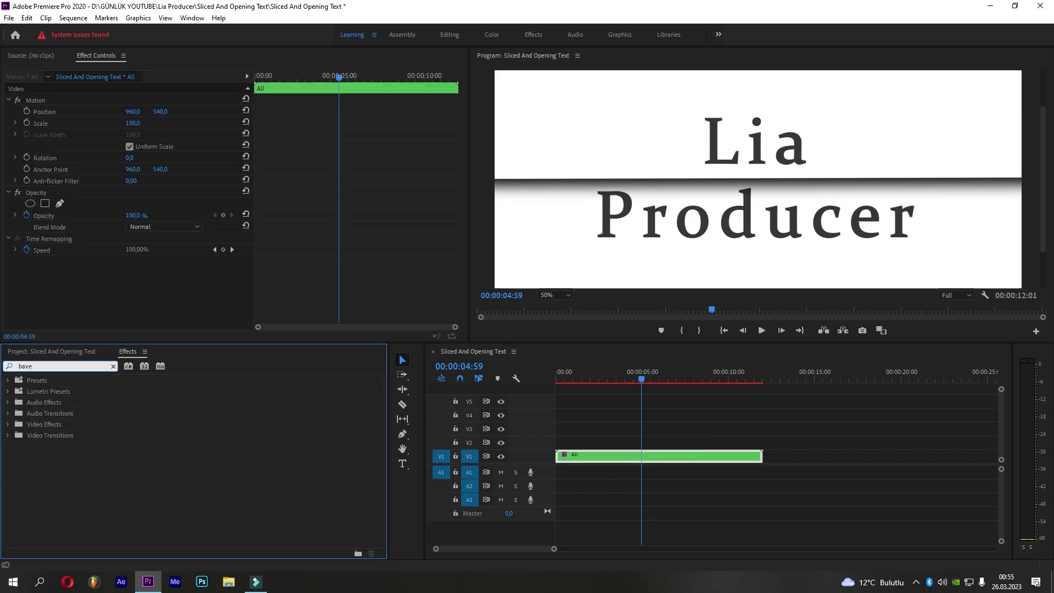
key(BackSpace)
key(BackSpace)
key(BackSpace)
text(3d)
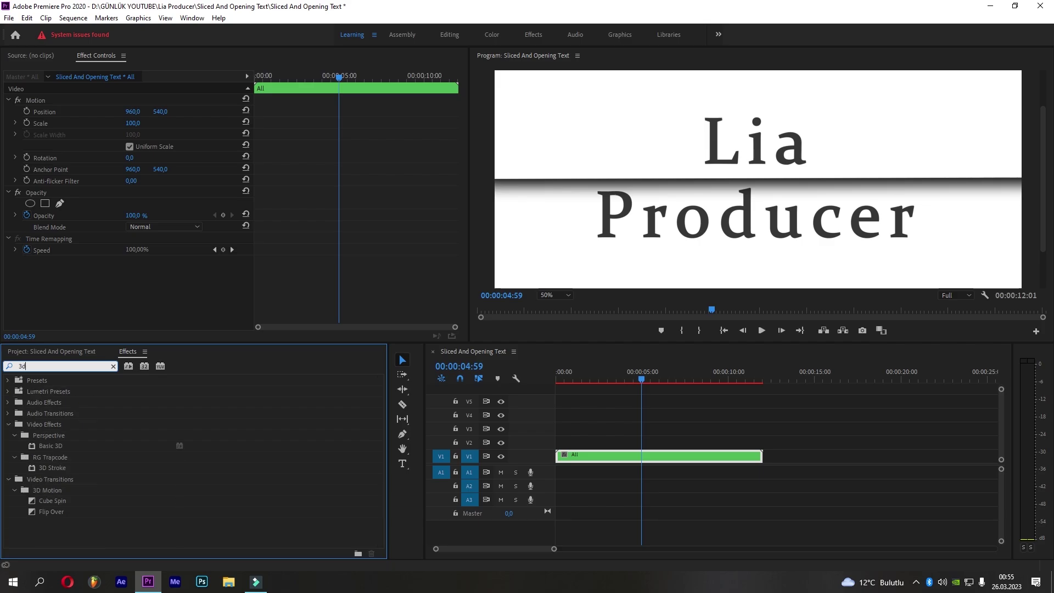
click(51, 446)
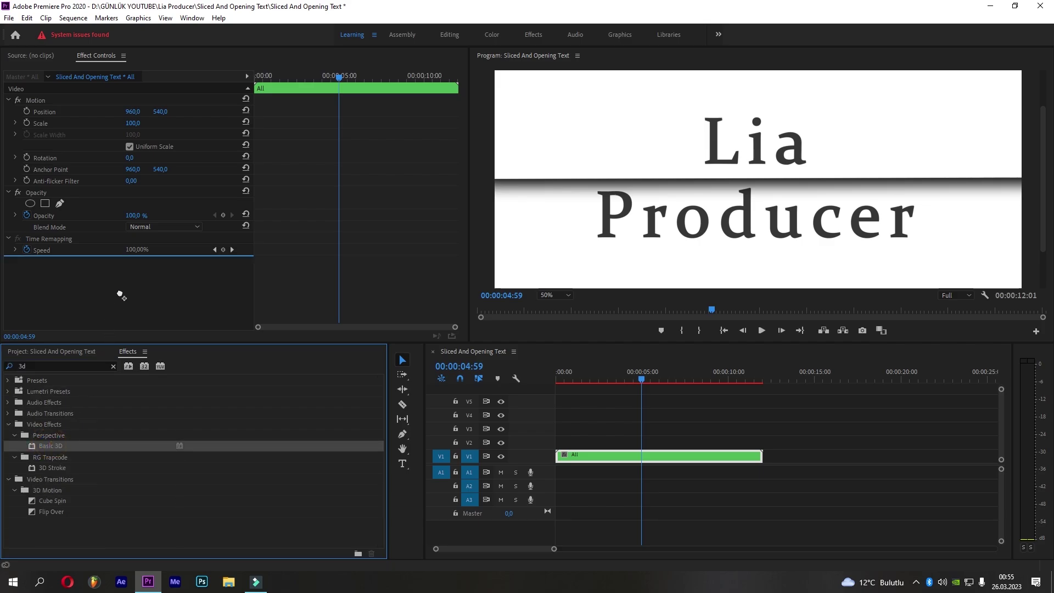
mouse_move(120, 295)
mouse_down()
mouse_move(139, 273)
mouse_move(137, 298)
mouse_move(115, 296)
mouse_move(124, 297)
mouse_up()
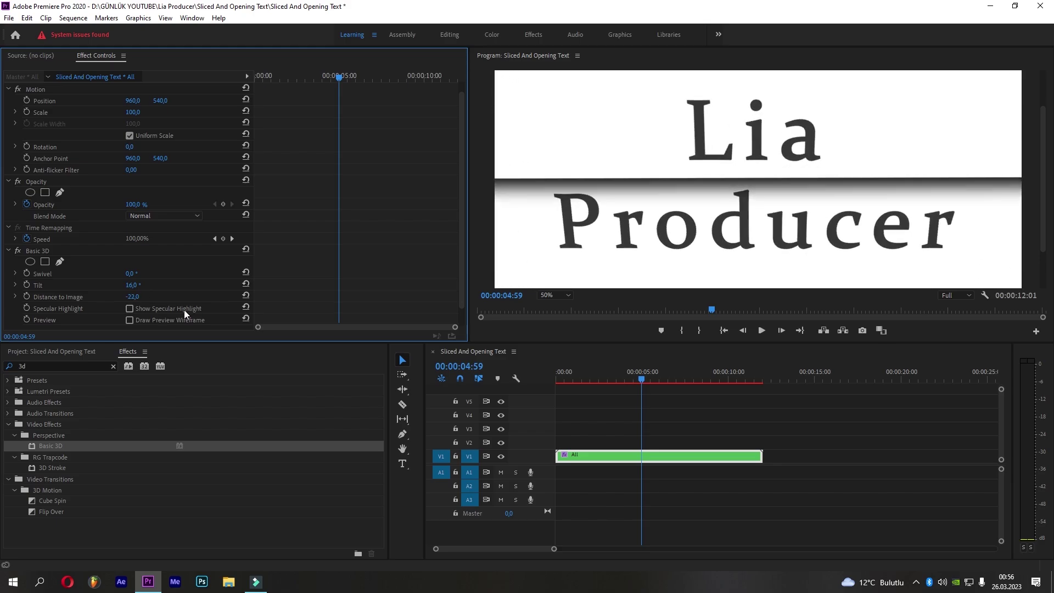
At 0:00, start Swivel, Tilt and Distance to Image keyframes on Basic 3D
click(631, 374)
key(Home)
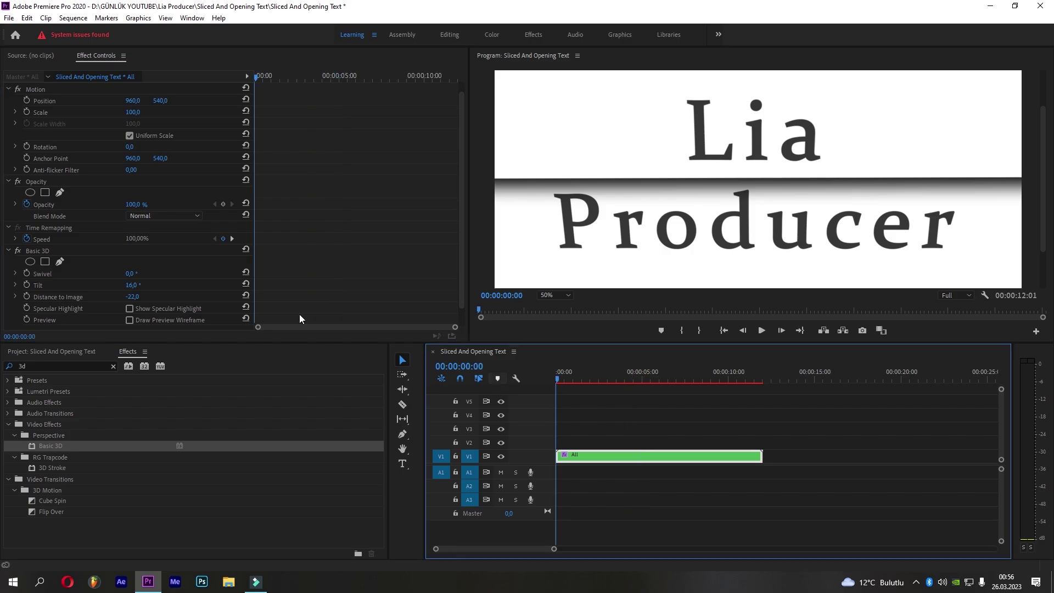
click(26, 284)
click(26, 296)
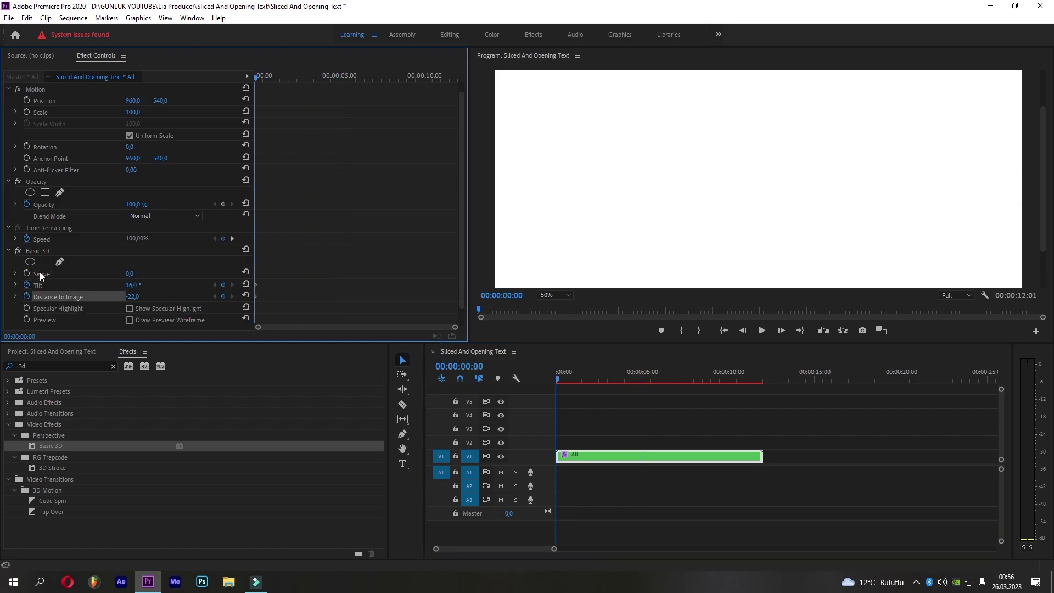
click(26, 273)
click(138, 273)
text(3)
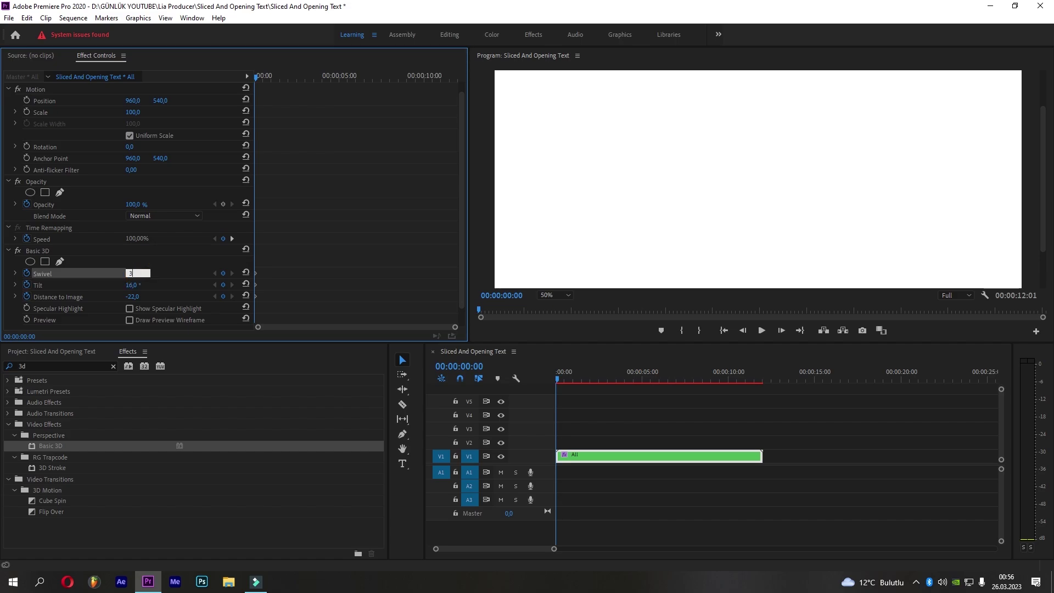
At about 3:02, reset Swivel, Tilt and Distance to Image to 0
drag(263, 81, 277, 71)
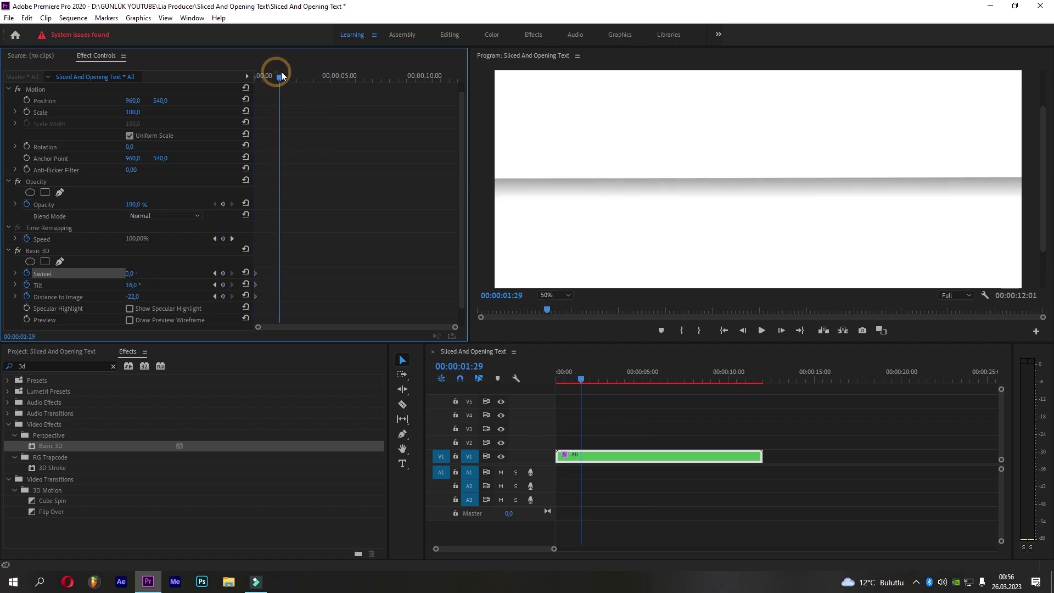
drag(277, 71, 305, 72)
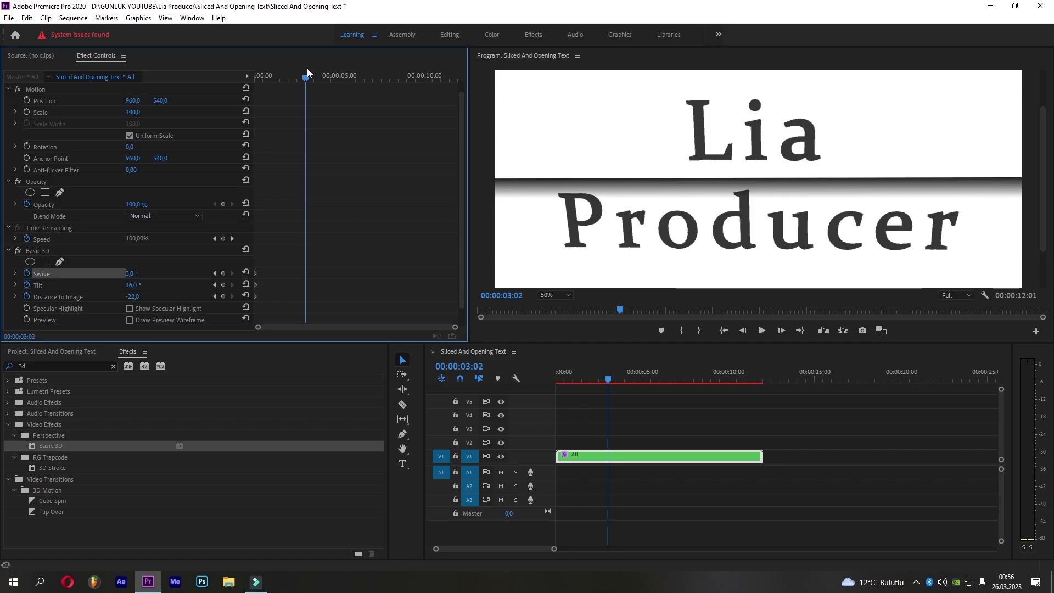
click(245, 273)
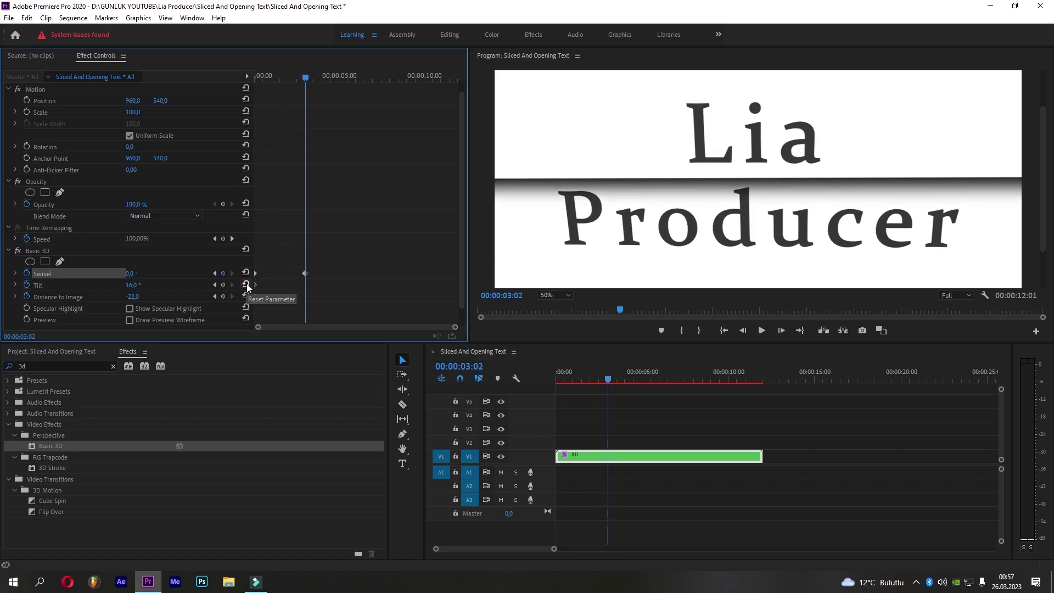
click(246, 285)
click(246, 296)
Back at 0:00, add a starting Scale keyframe
mouse_move(306, 76)
mouse_down()
mouse_move(271, 94)
mouse_move(305, 84)
mouse_move(295, 90)
mouse_up()
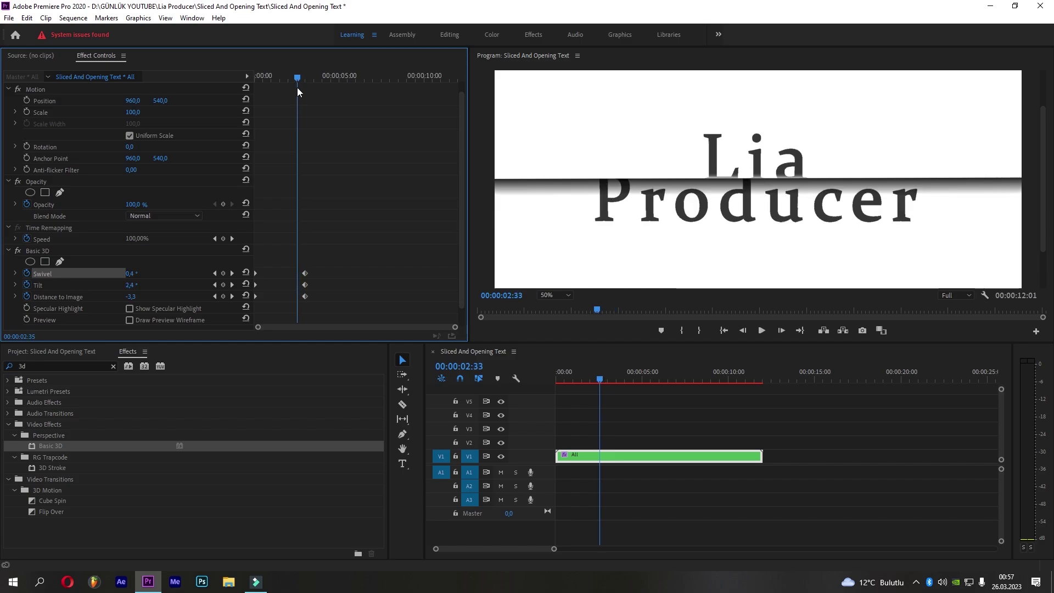
key(Home)
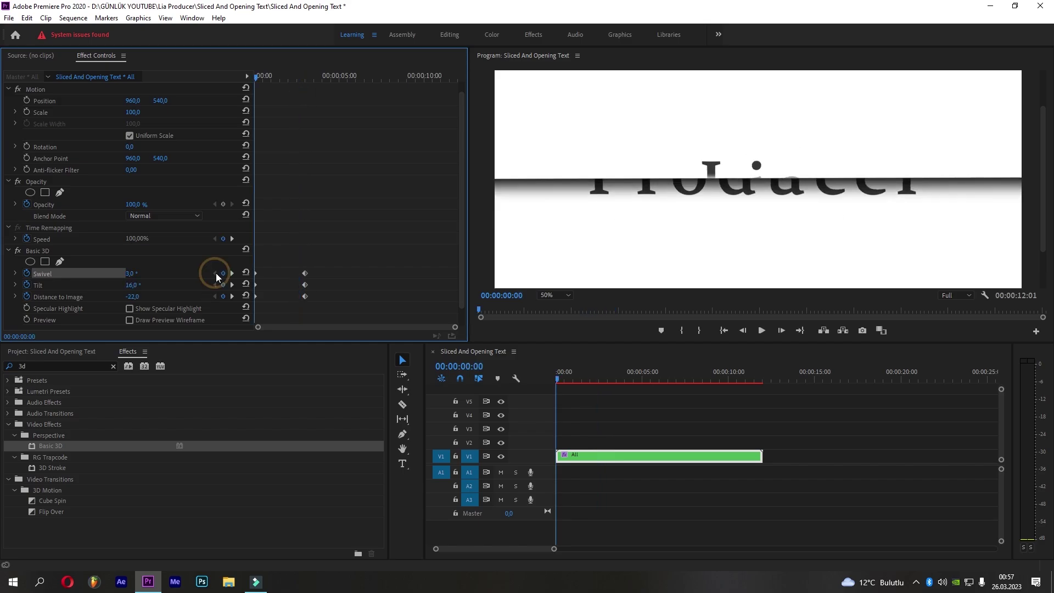
scroll(306, 212, up, 1)
click(26, 123)
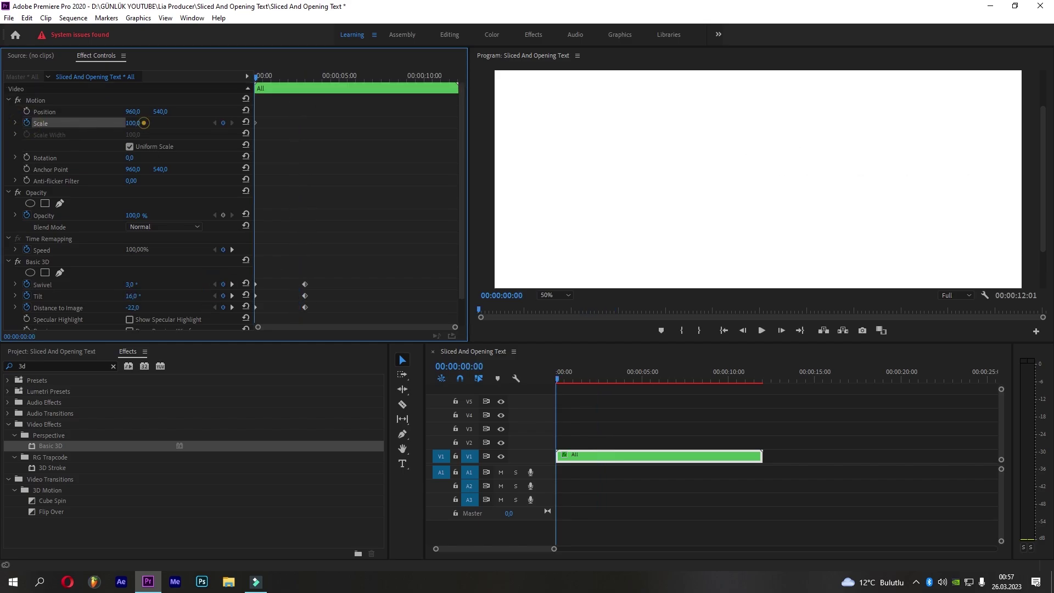
click(142, 122)
click(232, 284)
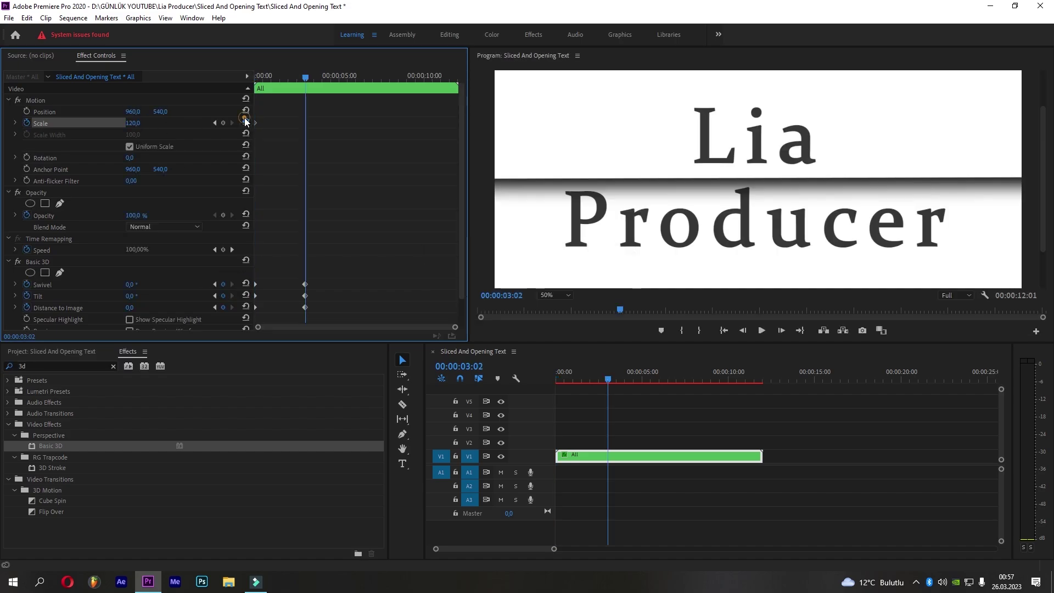
mouse_move(298, 76)
mouse_down()
mouse_move(279, 83)
mouse_move(312, 78)
mouse_up()
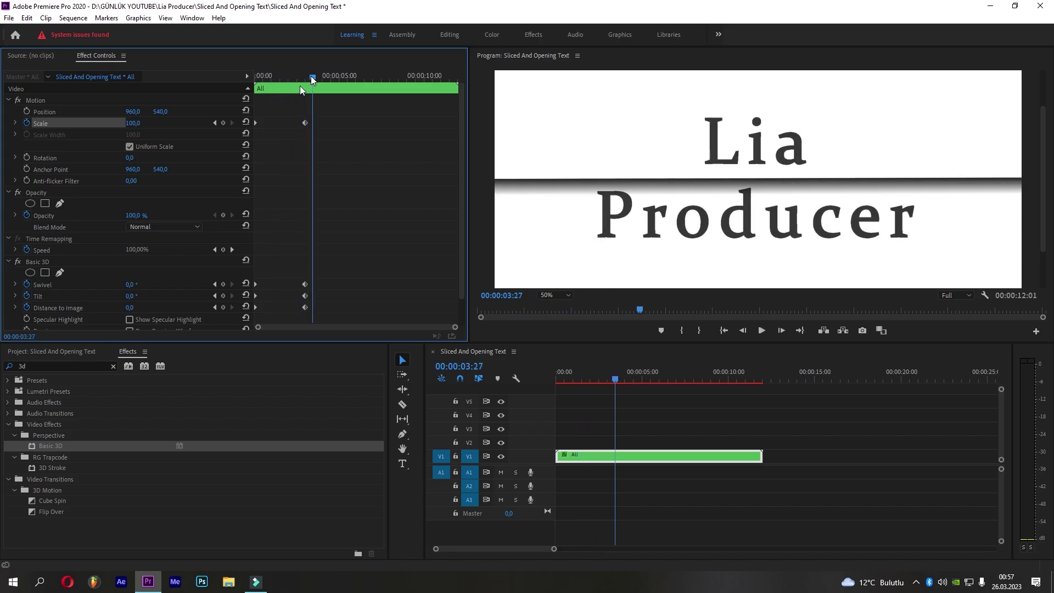
click(215, 123)
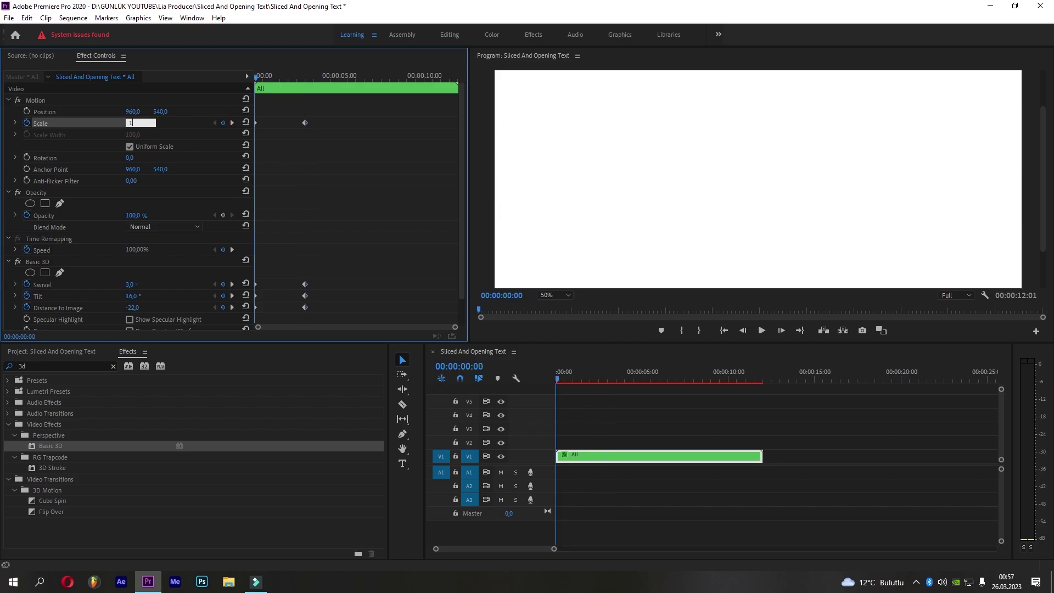
text(40,0)
click(232, 119)
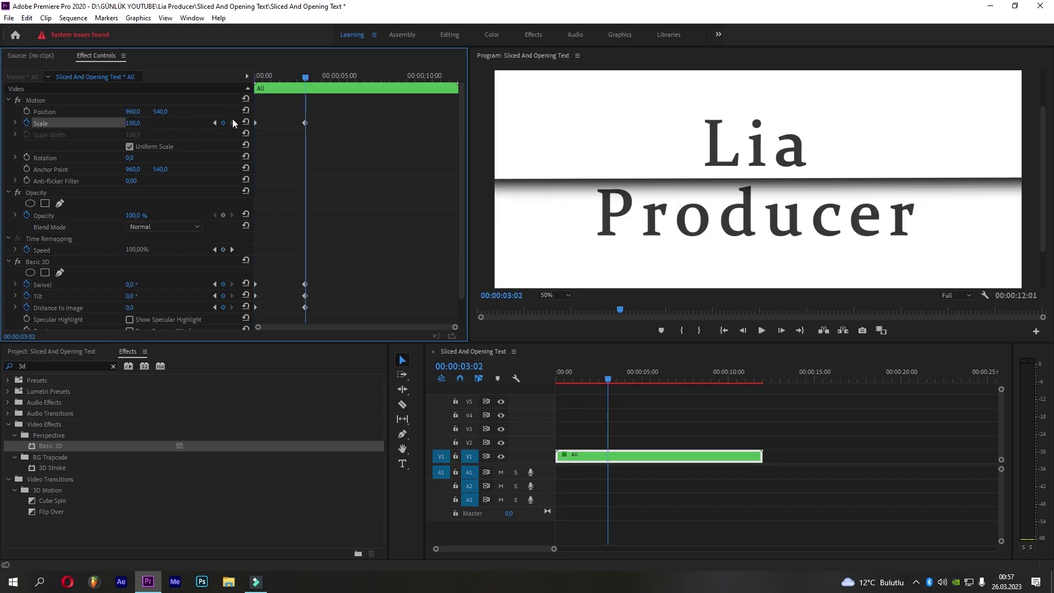
mouse_move(311, 82)
mouse_down()
mouse_move(287, 80)
mouse_move(321, 76)
mouse_up()
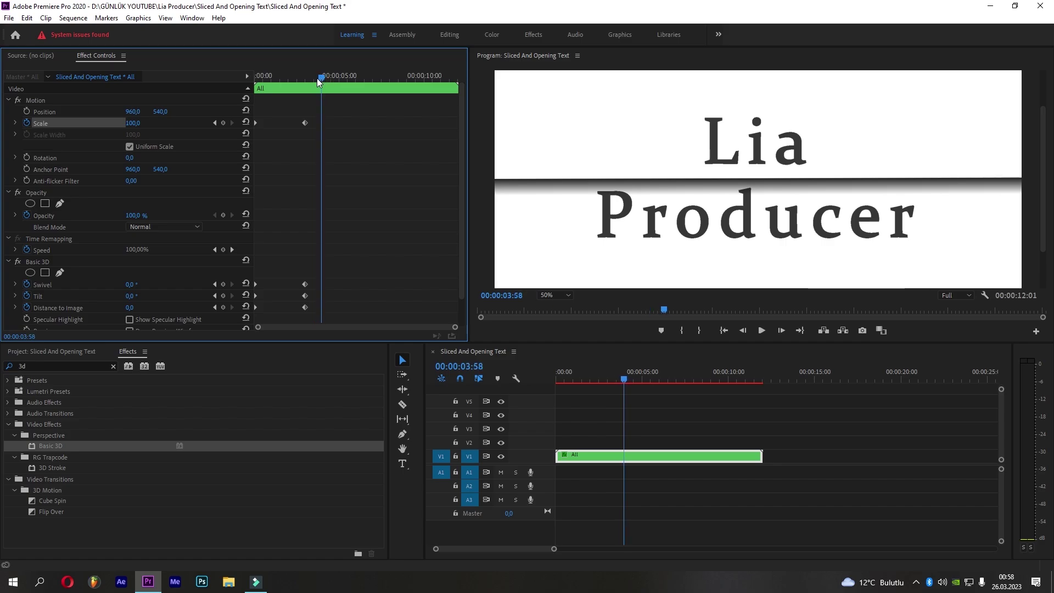
At 7:01, keyframe Basic 3D with Tilt -9° and Distance to Image -5
drag(321, 76, 373, 81)
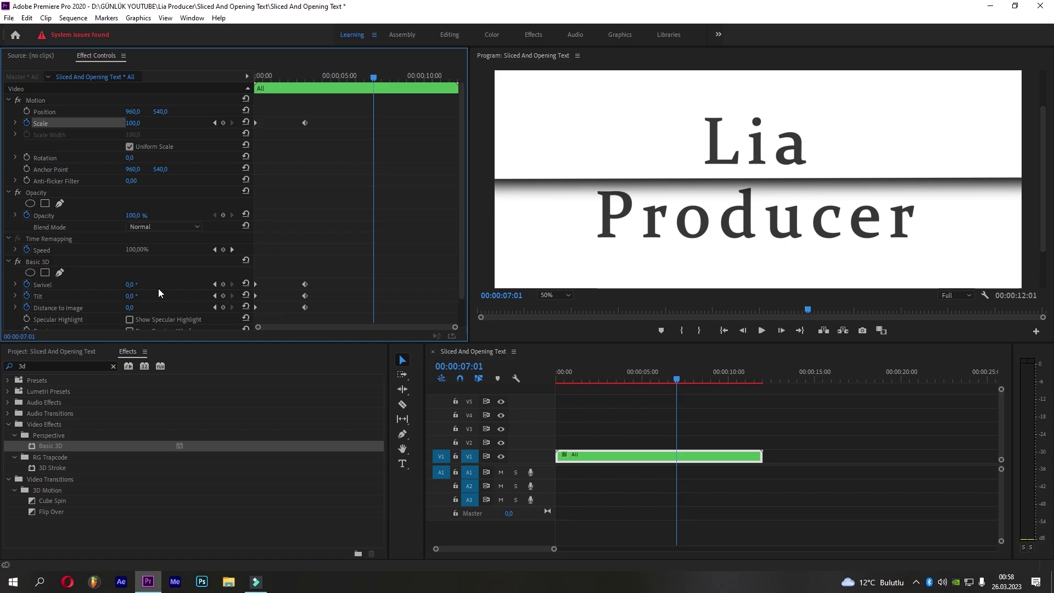
click(223, 284)
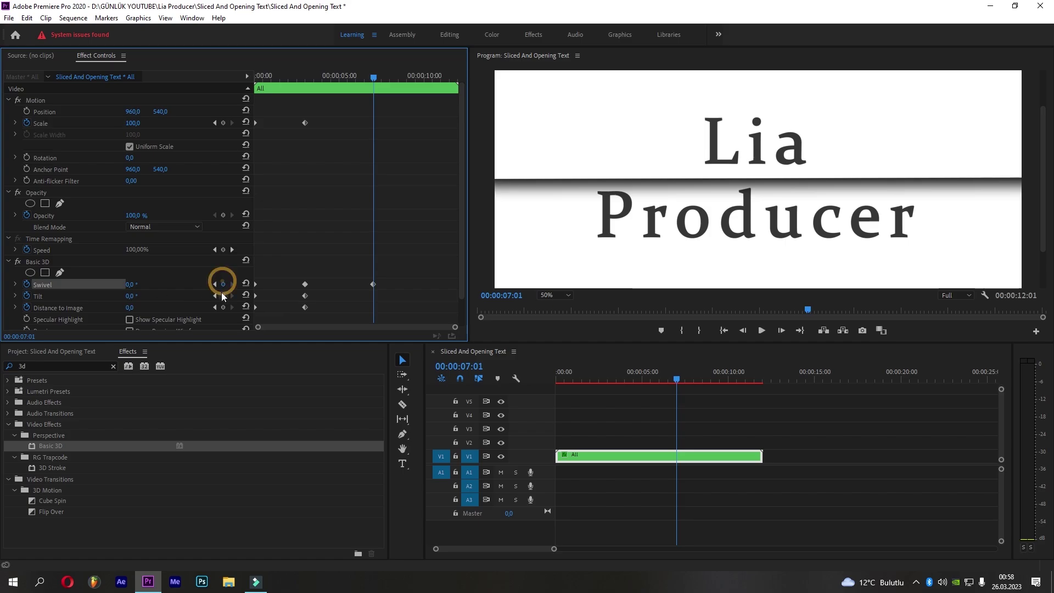
click(223, 296)
click(223, 307)
drag(130, 296, 142, 298)
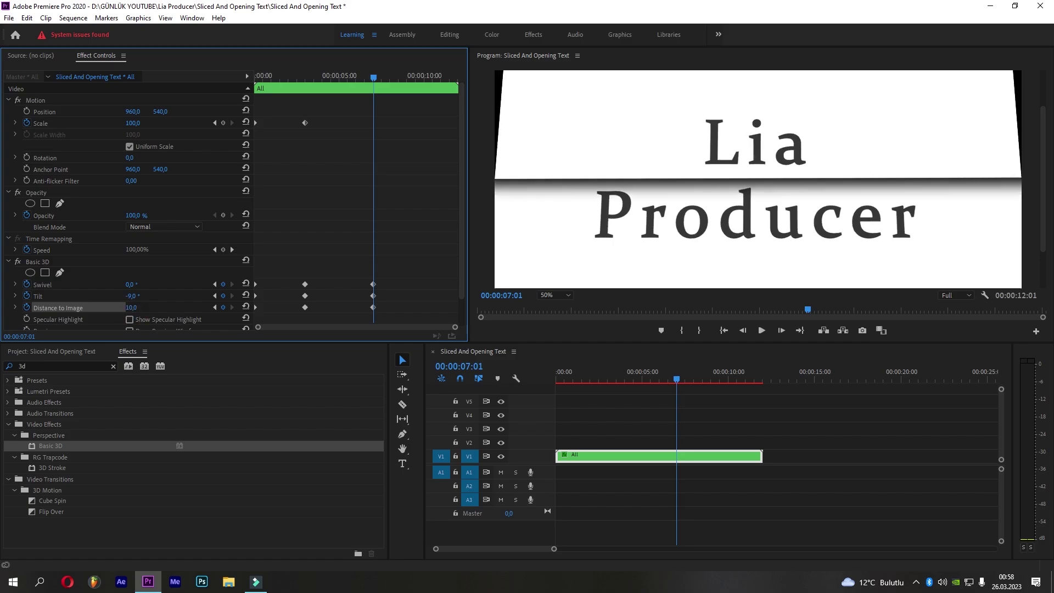
drag(131, 308, 123, 307)
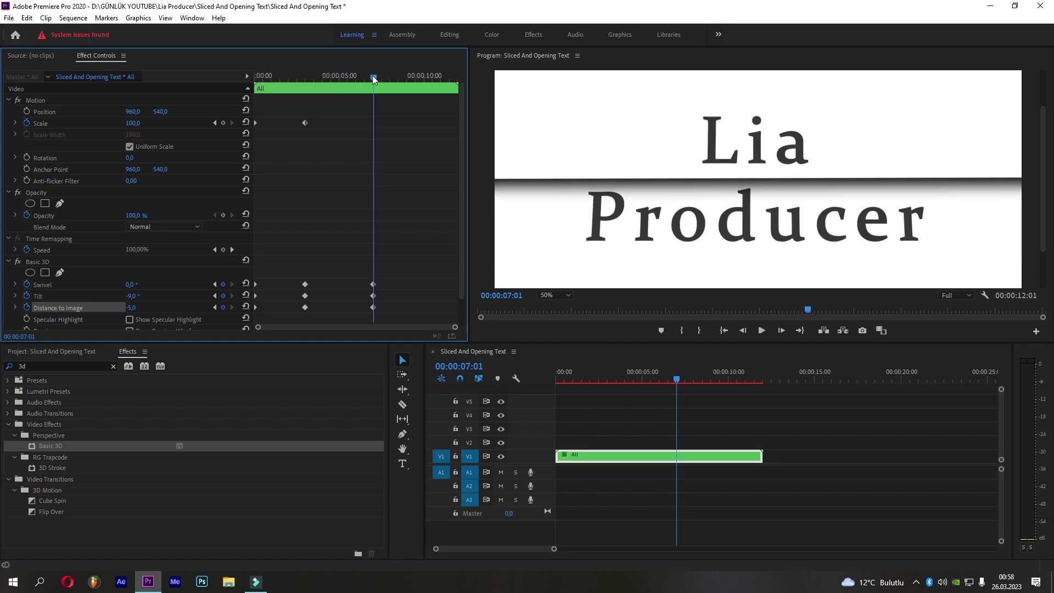
At 8:08, reset Tilt and Distance to Image to 0 and preview the easing
drag(373, 77, 393, 78)
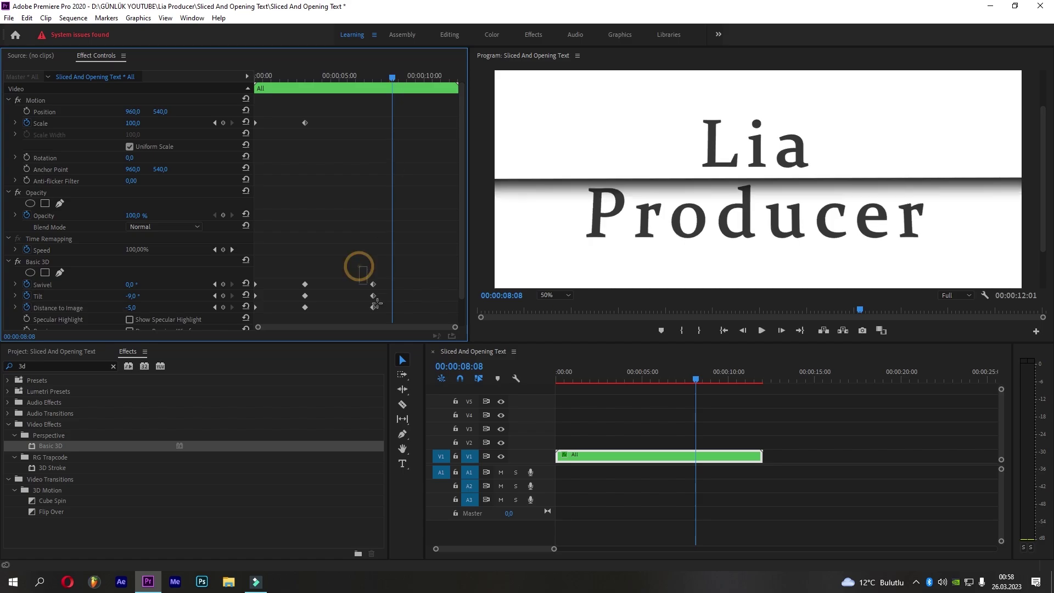
mouse_move(358, 266)
mouse_down()
mouse_move(374, 314)
mouse_move(357, 312)
mouse_up()
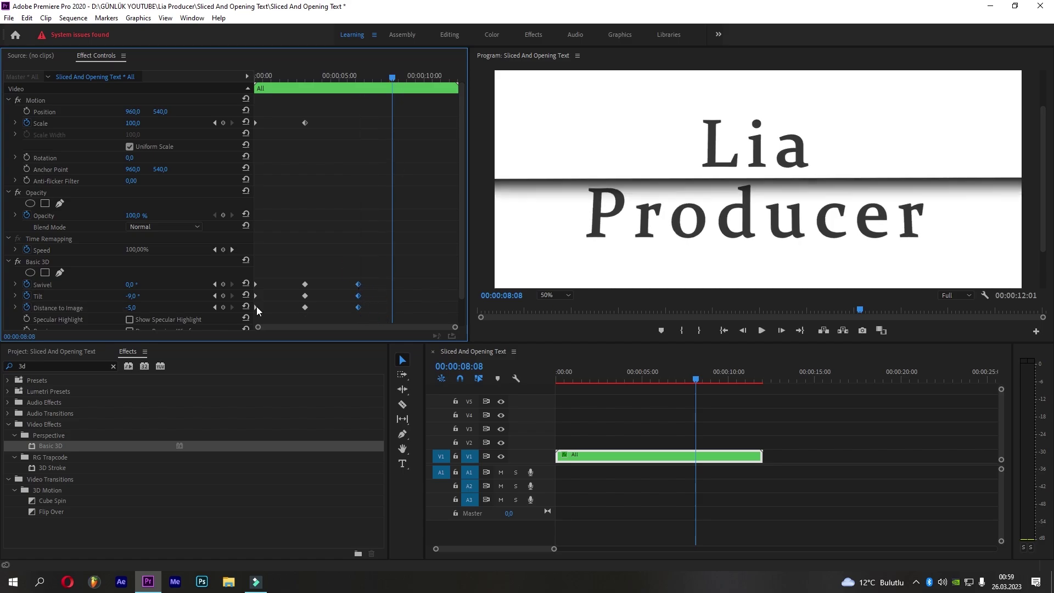
click(247, 296)
click(246, 308)
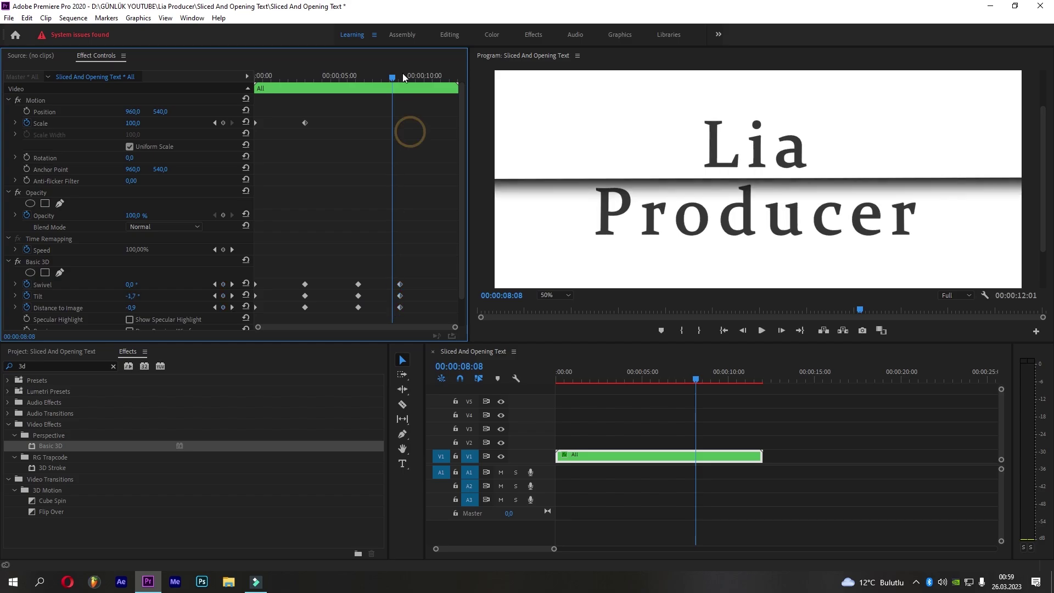
drag(394, 75, 465, 79)
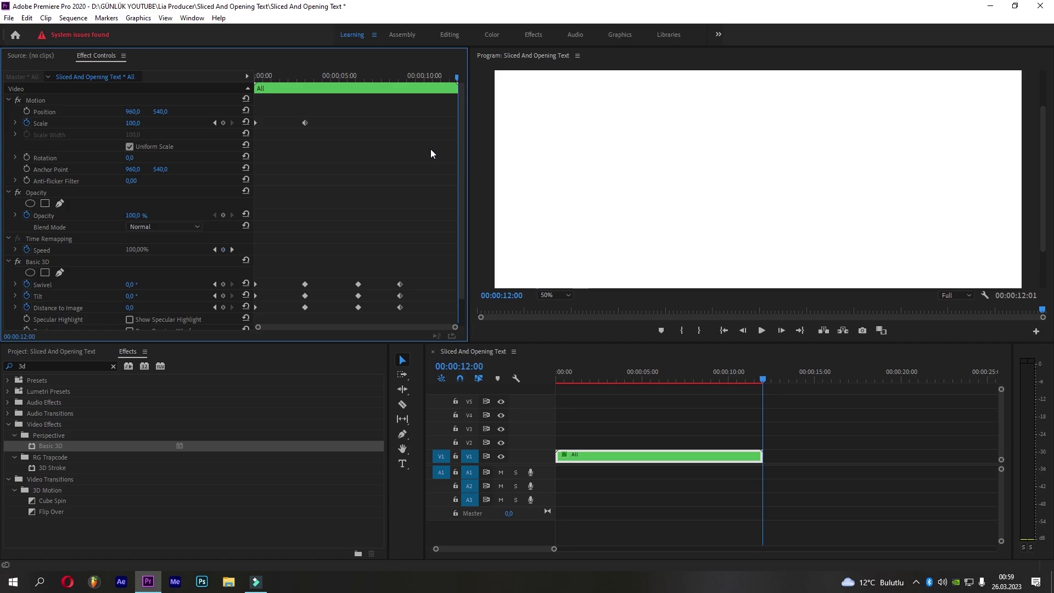
Add Basic 3D and Scale keyframes at 12:00 and set the ending Scale to 140
click(223, 296)
click(223, 284)
click(224, 307)
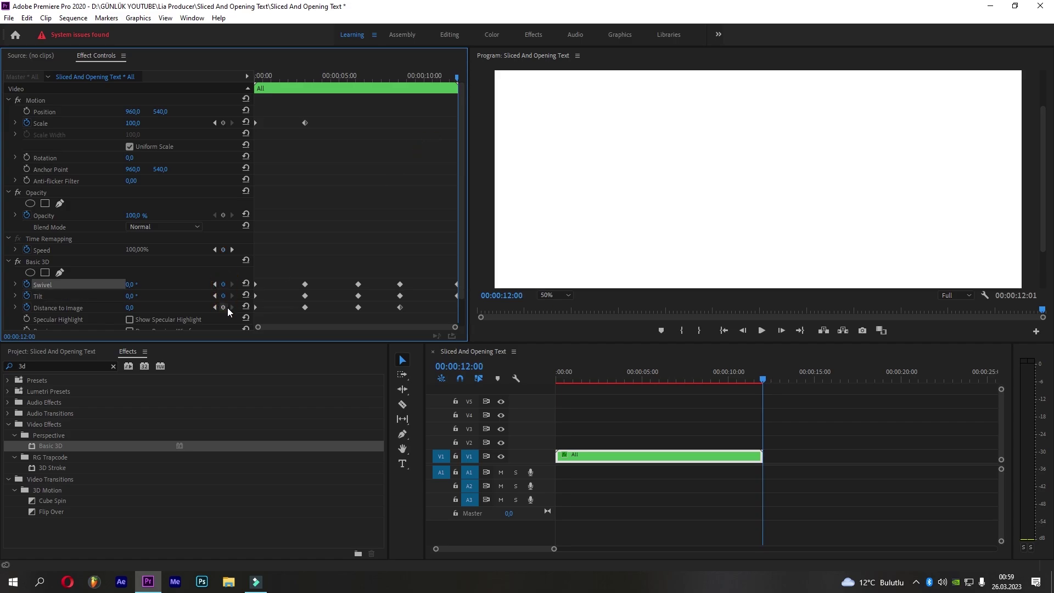
click(224, 123)
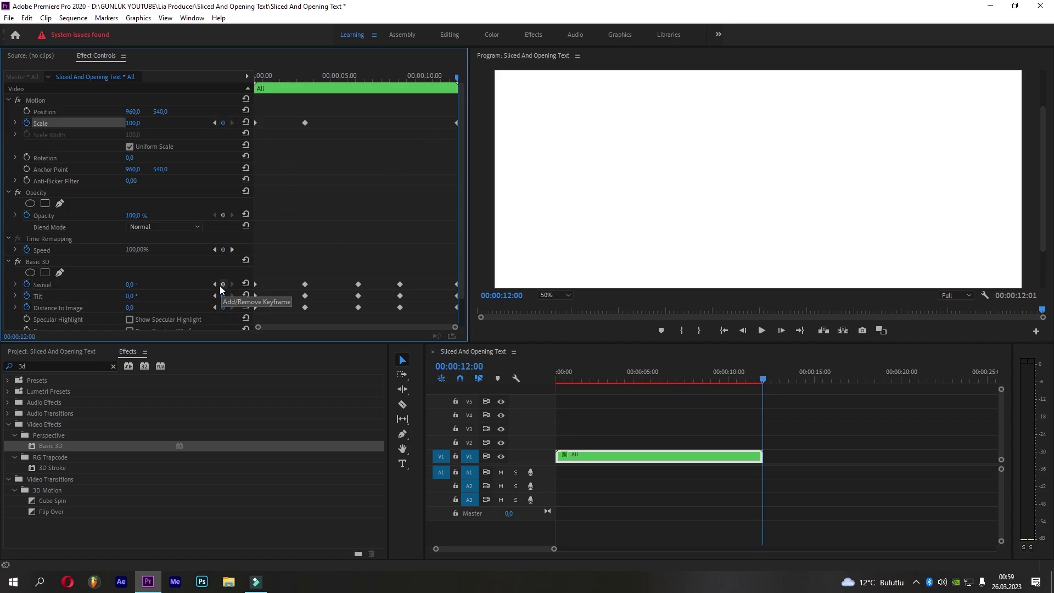
click(215, 285)
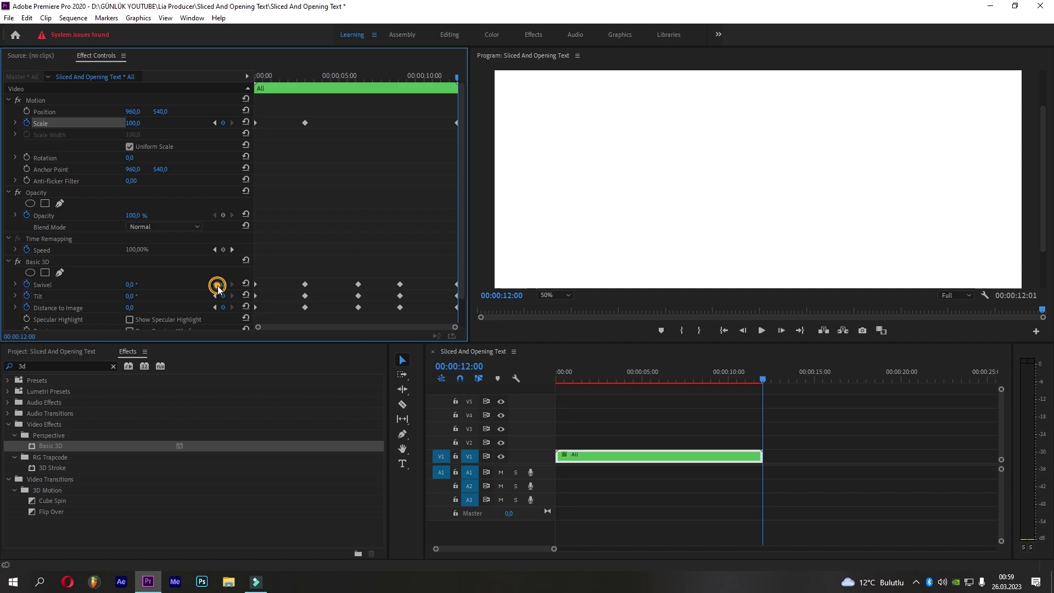
click(215, 122)
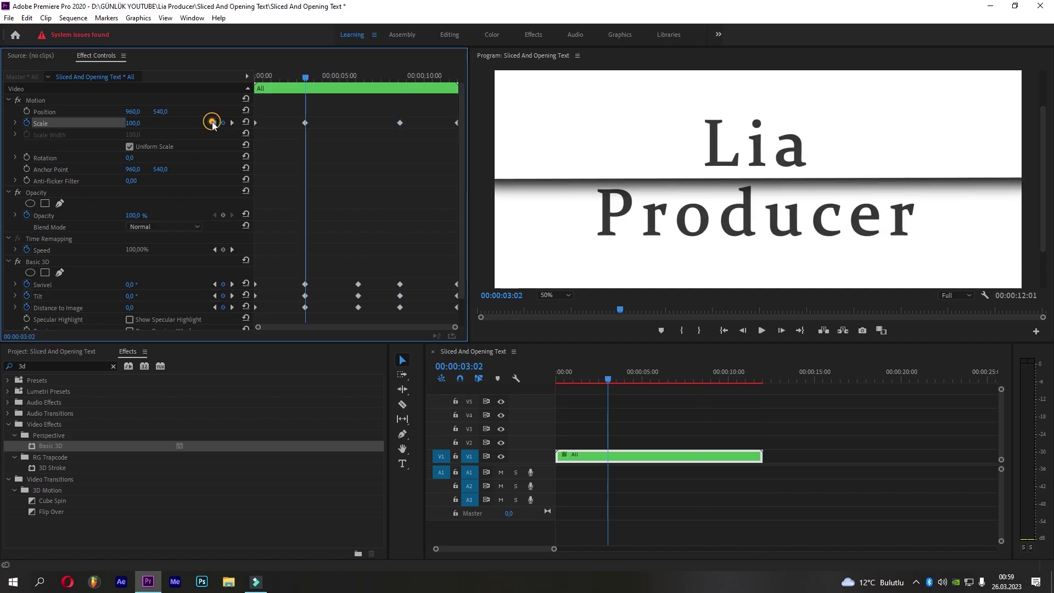
click(232, 122)
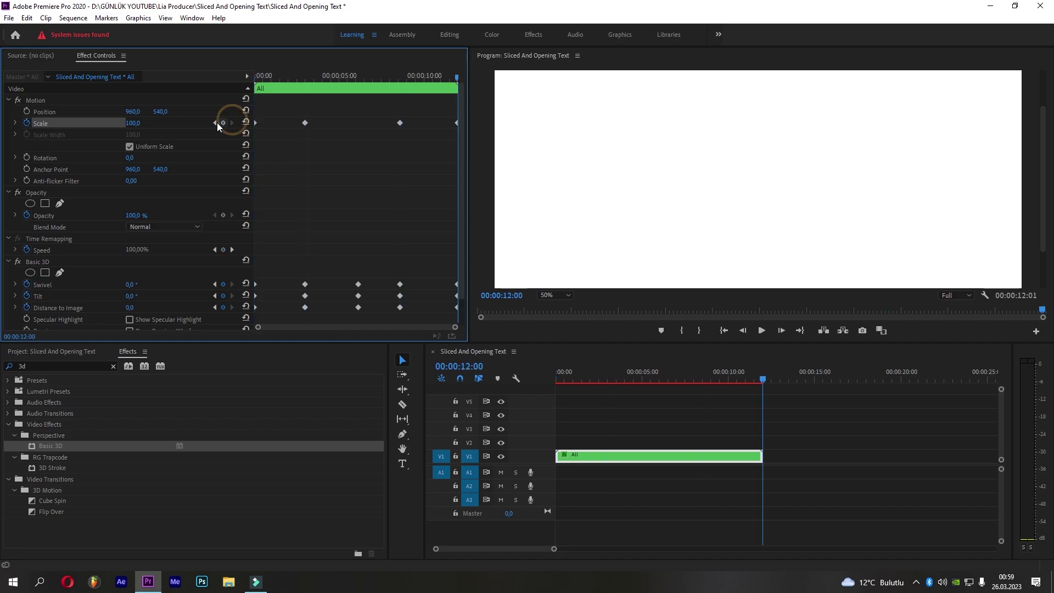
click(140, 122)
Read the opening keyframe values, then set the ending Swivel to 3°
click(215, 296)
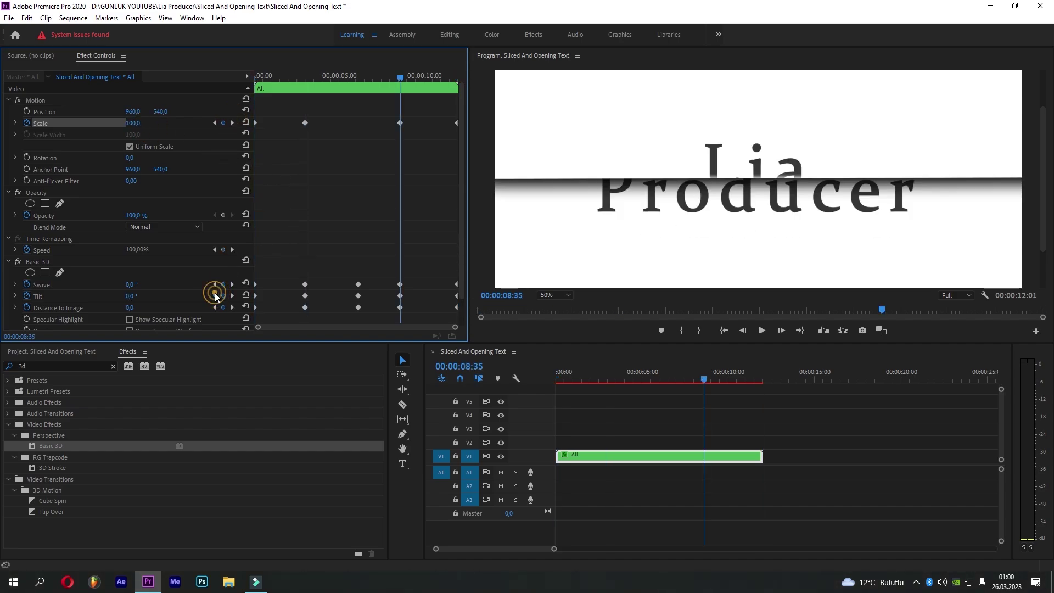
click(215, 295)
click(215, 295)
click(215, 295)
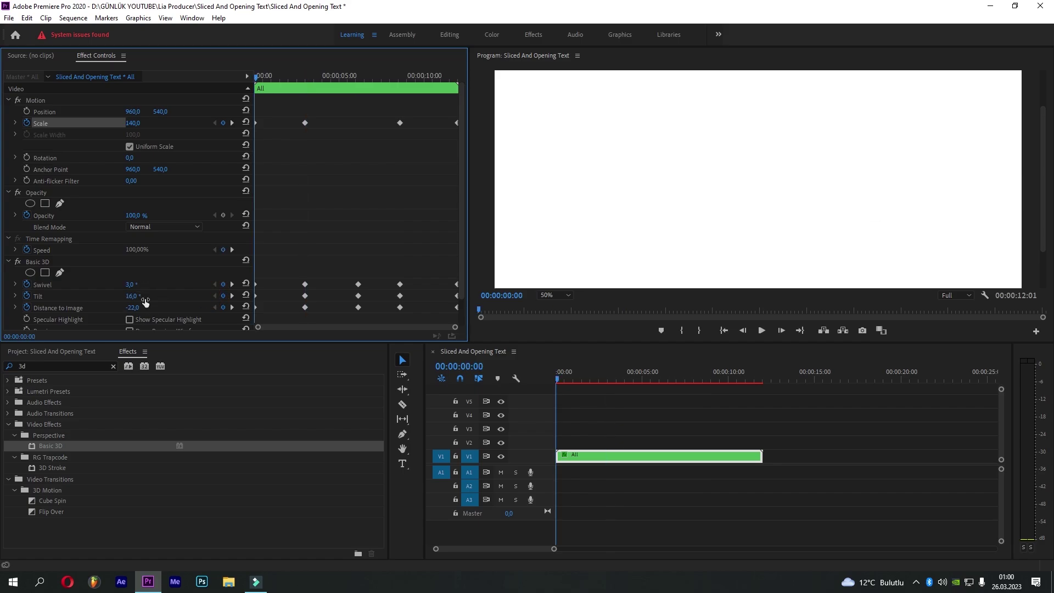
click(232, 307)
click(232, 307)
click(231, 306)
click(231, 307)
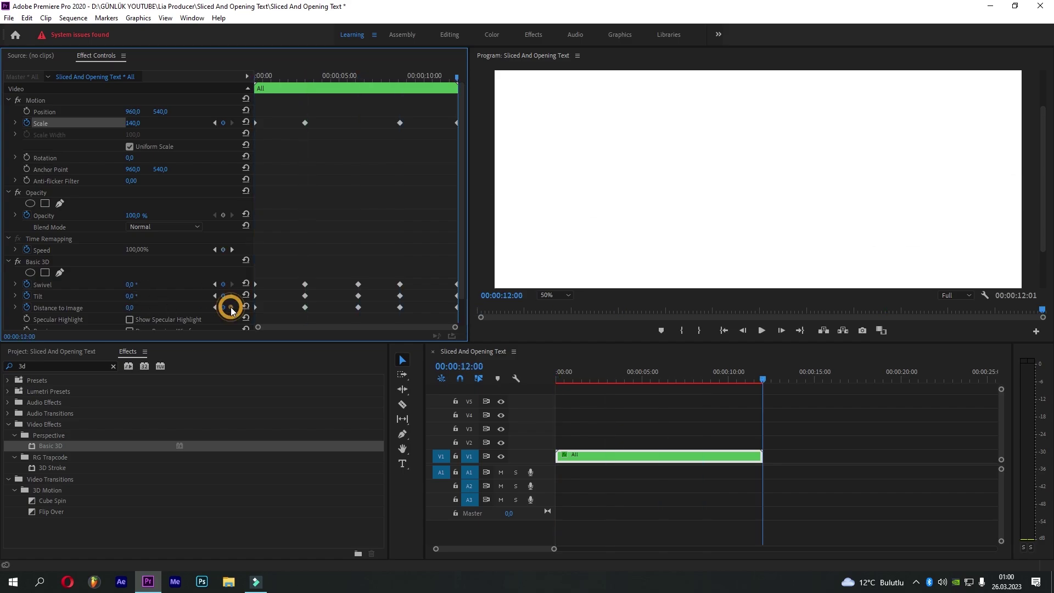
click(131, 284)
text(3)
key(Return)
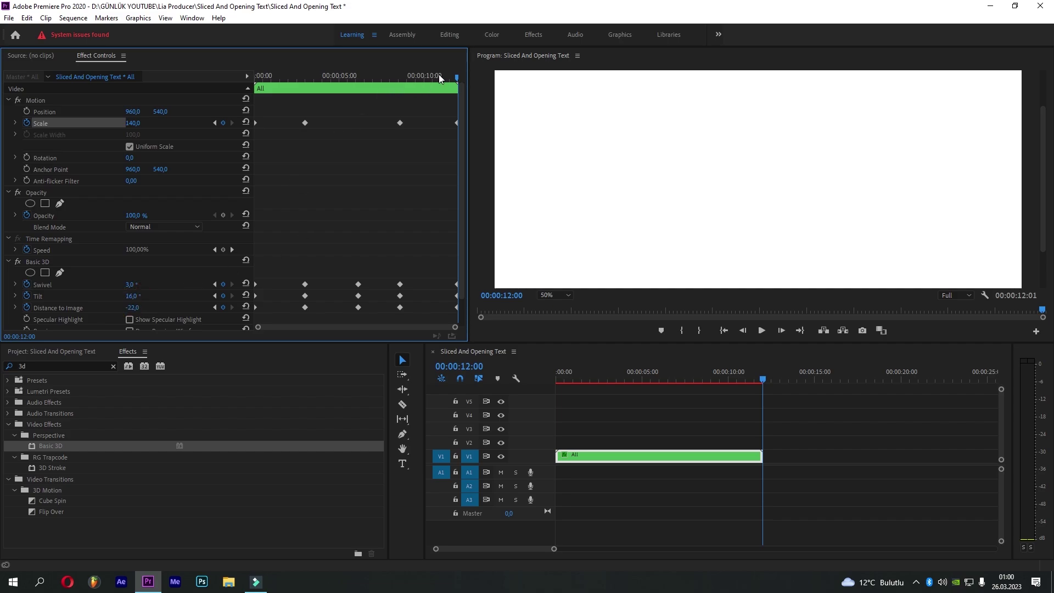
mouse_move(439, 78)
mouse_down()
mouse_move(300, 88)
mouse_move(245, 72)
mouse_up()
Render the preview files for the Sliced And Opening Text sequence
click(662, 434)
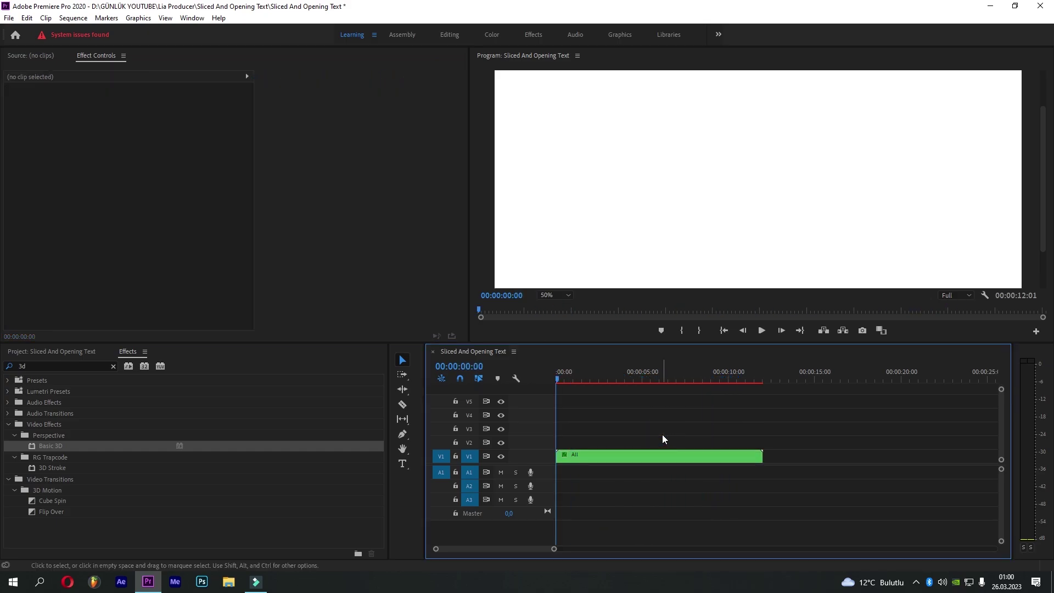
key(Return)
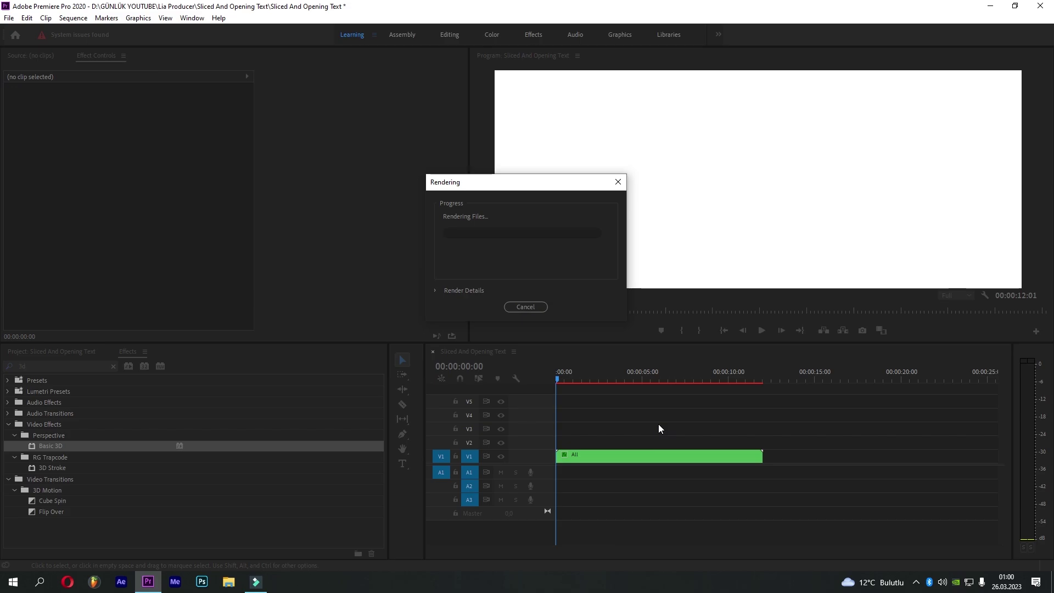